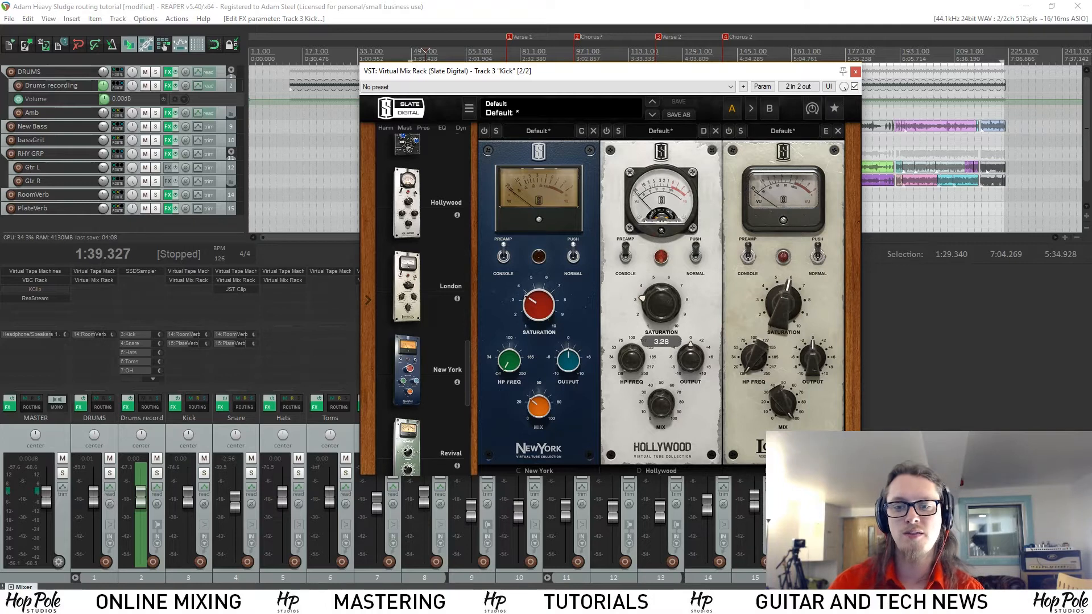
pyautogui.moveTo(780, 193)
pyautogui.mouseDown()
pyautogui.moveTo(790, 191)
pyautogui.moveTo(762, 193)
pyautogui.moveTo(789, 192)
pyautogui.moveTo(777, 194)
pyautogui.mouseUp()
pyautogui.moveTo(693, 199); pyautogui.dragTo(718, 183)
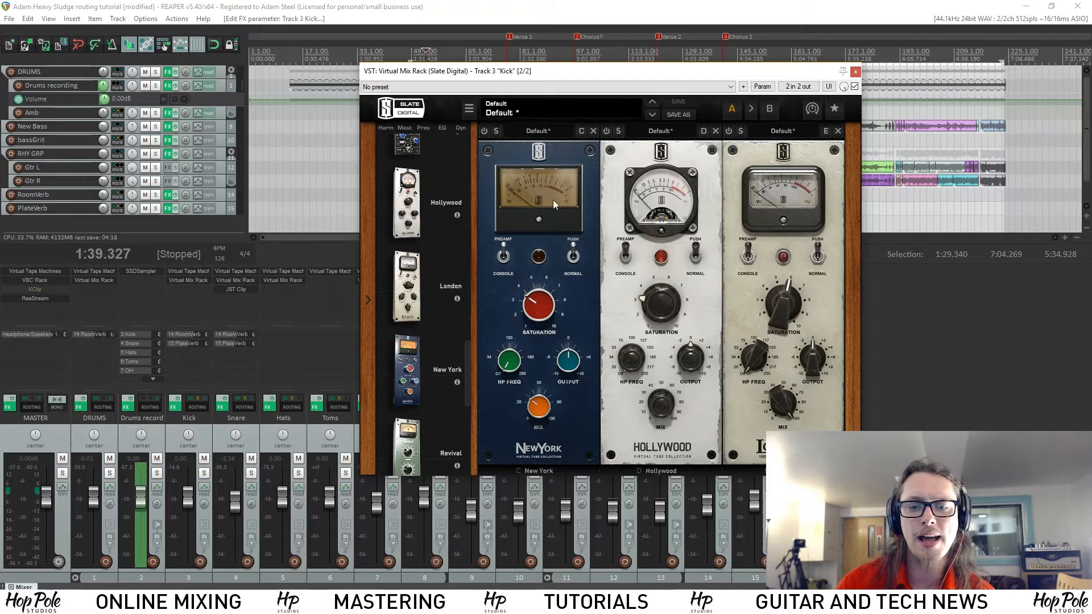
pyautogui.moveTo(547, 177); pyautogui.dragTo(552, 177)
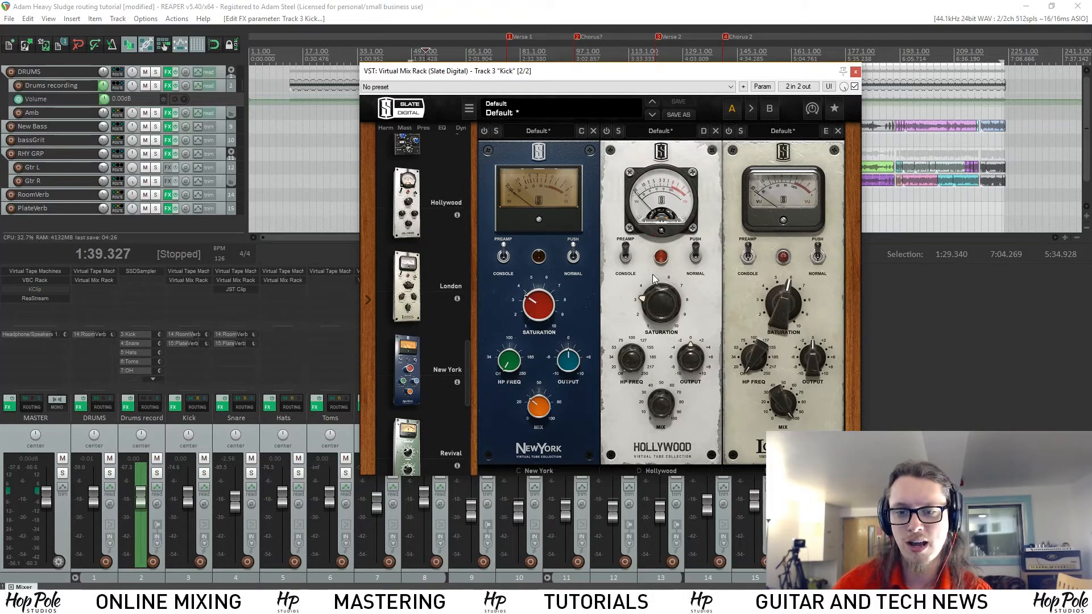
pyautogui.moveTo(661, 302)
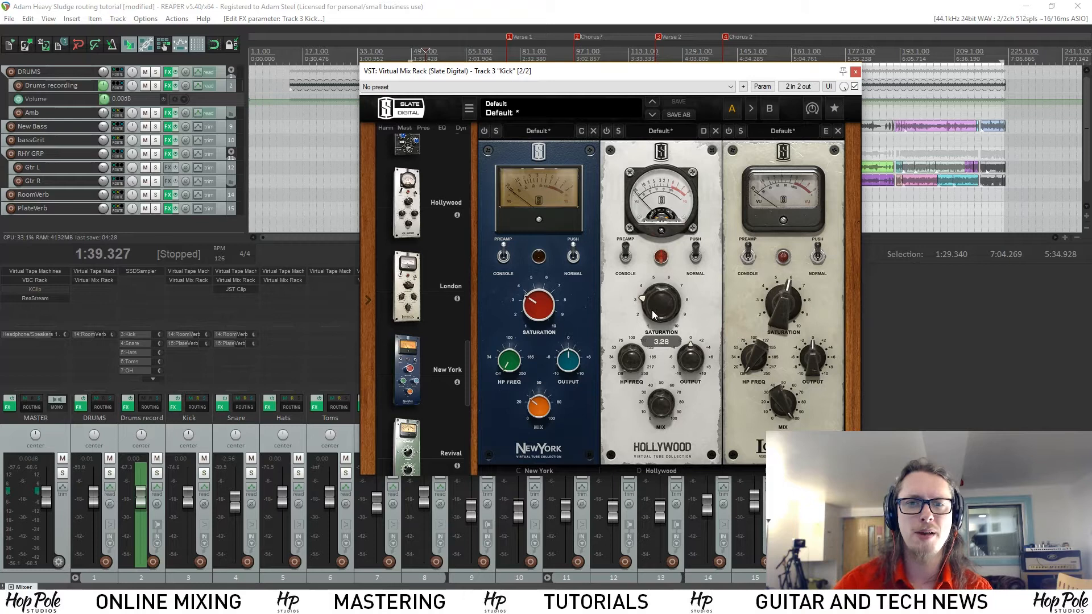
# Step: Try a saturation of 4.52 on the London module and switch the New York module between Preamp and Console
pyautogui.moveTo(779, 319); pyautogui.dragTo(789, 354)
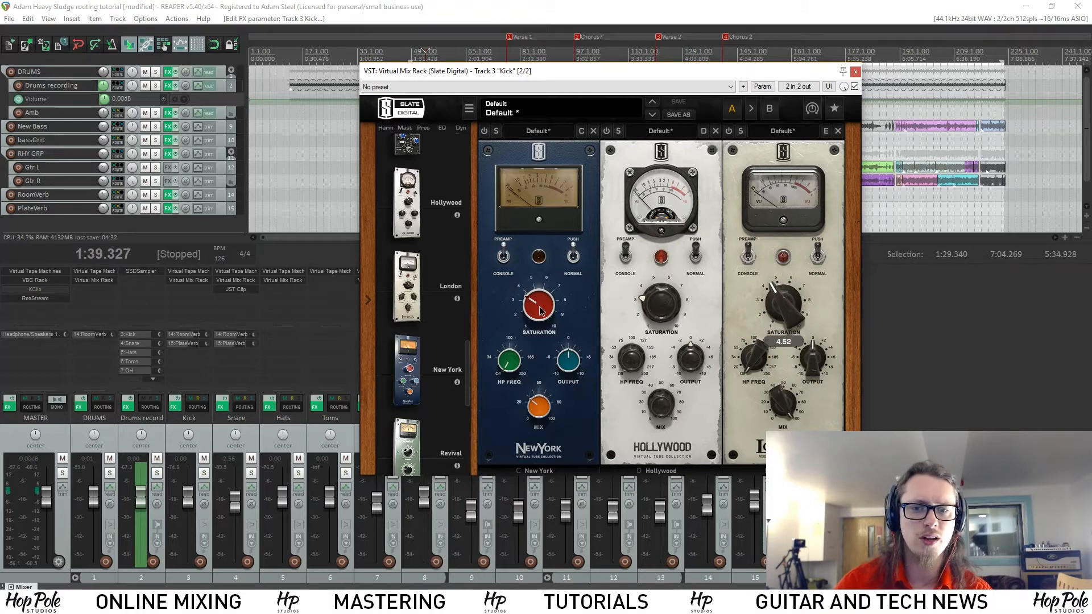
pyautogui.moveTo(541, 307)
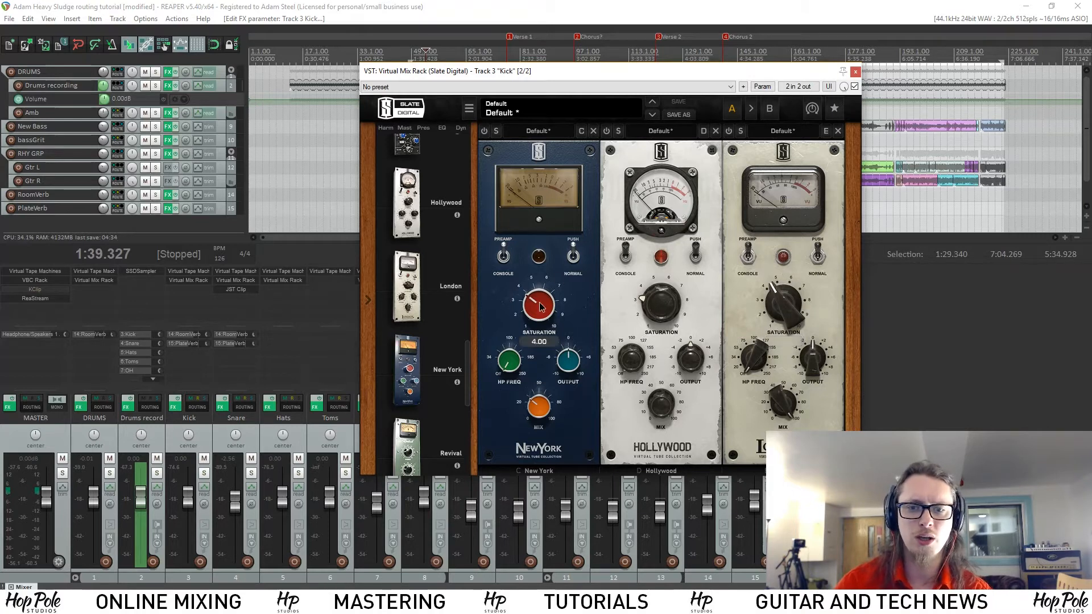
pyautogui.click(502, 257)
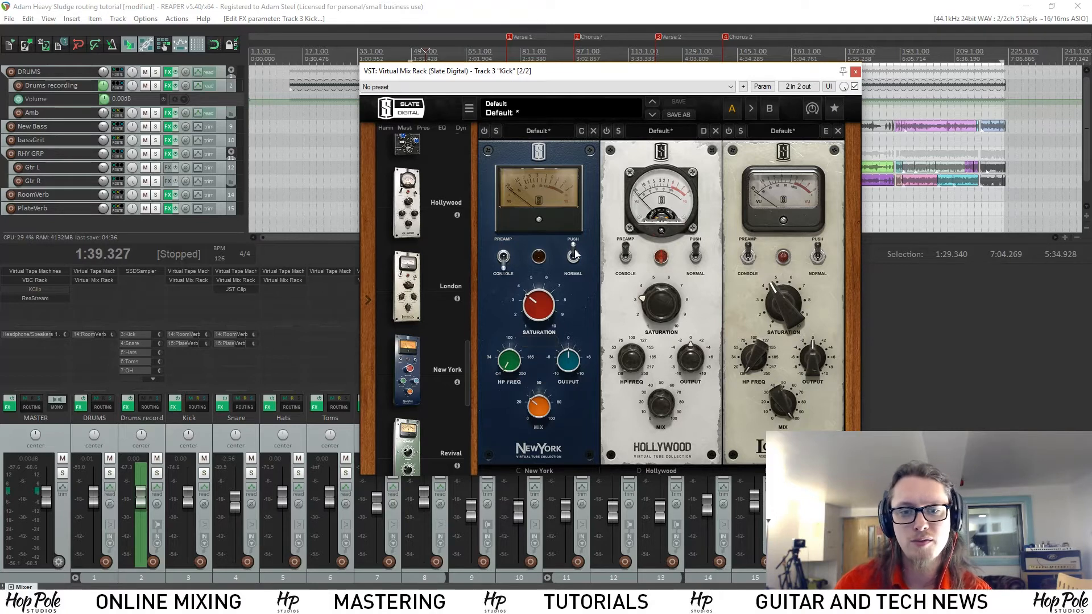
pyautogui.click(504, 257)
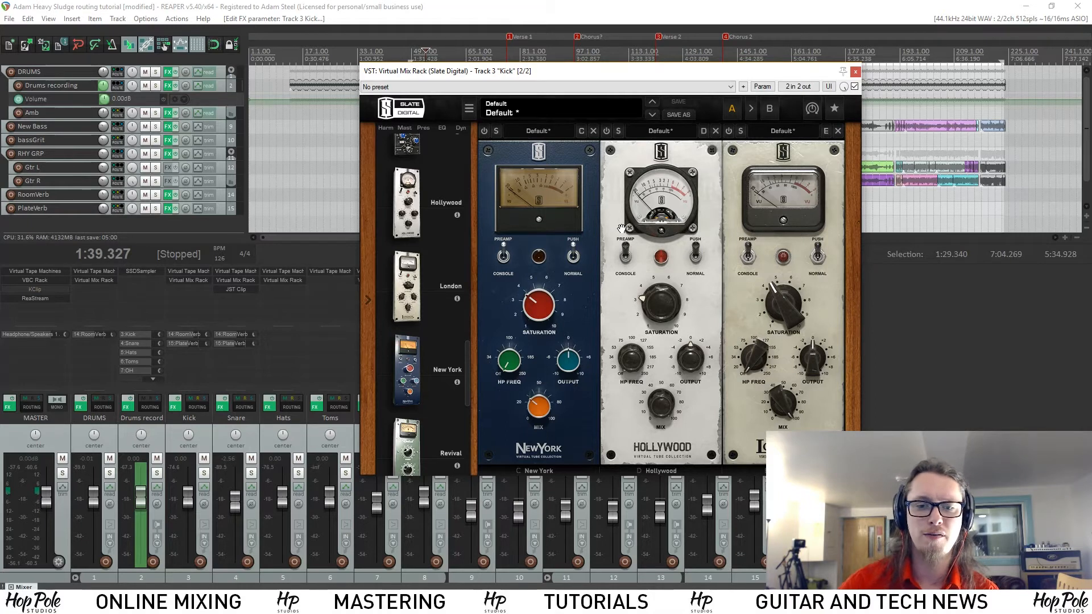
# Step: Try different high-pass frequency settings on the New York module
pyautogui.moveTo(509, 363); pyautogui.dragTo(533, 463)
pyautogui.moveTo(507, 378)
pyautogui.mouseDown()
pyautogui.moveTo(499, 215)
pyautogui.moveTo(508, 399)
pyautogui.mouseUp()
pyautogui.moveTo(507, 332); pyautogui.dragTo(505, 377)
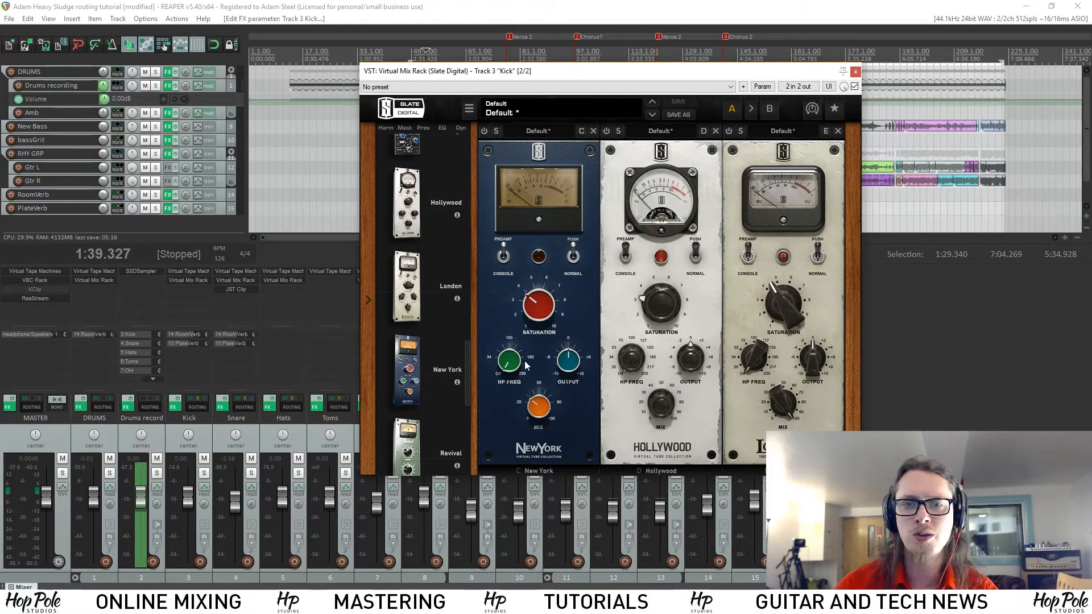
pyautogui.moveTo(524, 362)
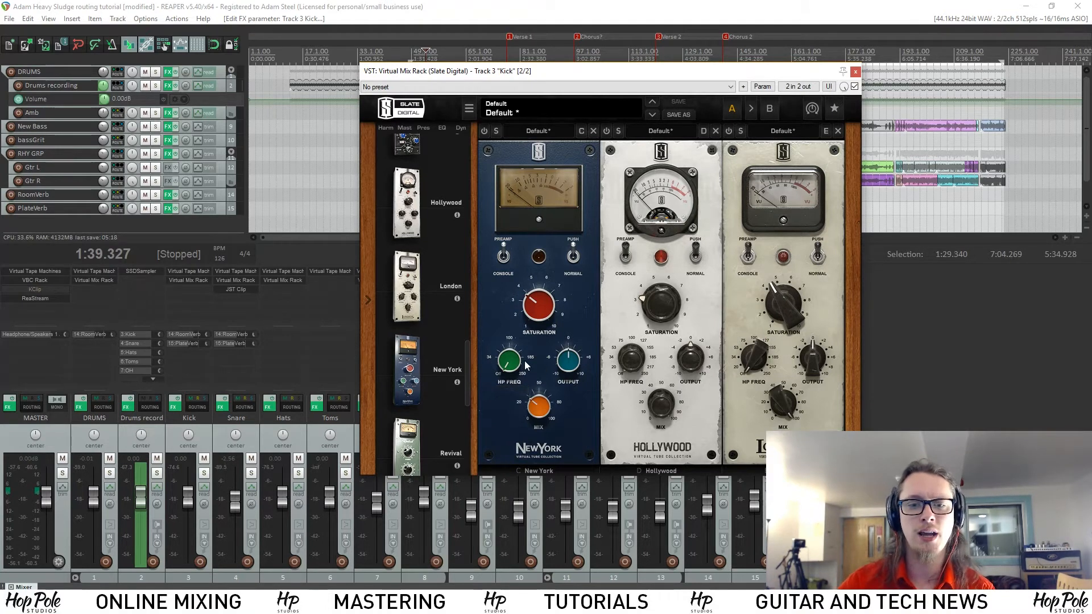
pyautogui.moveTo(507, 362); pyautogui.dragTo(514, 385)
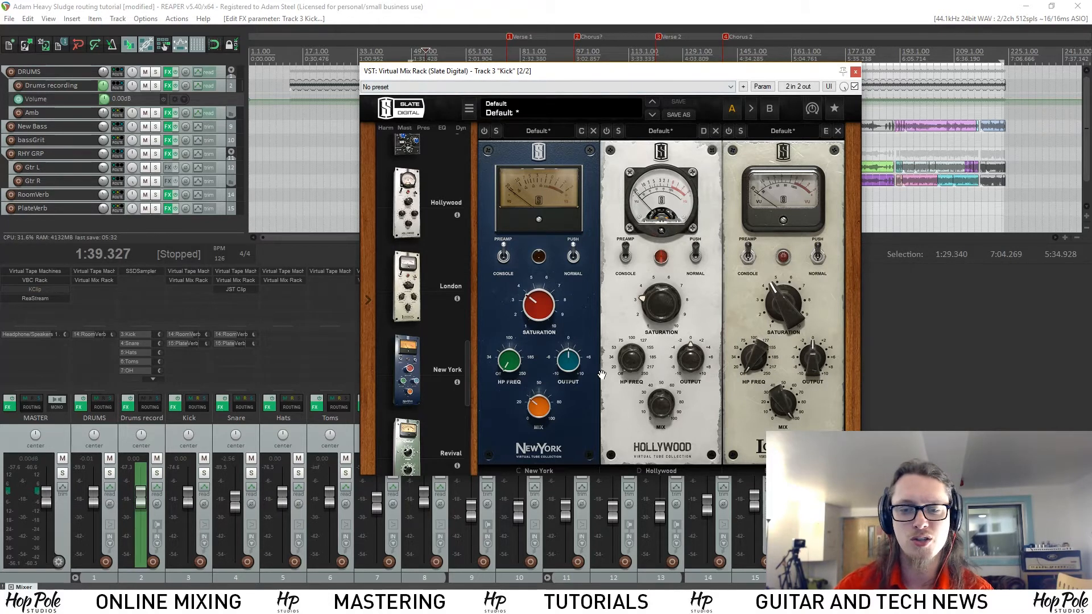
# Step: Turn the saturation of the New York, Hollywood and London modules down to the minimum of 1.00
pyautogui.moveTo(550, 317); pyautogui.dragTo(508, 302)
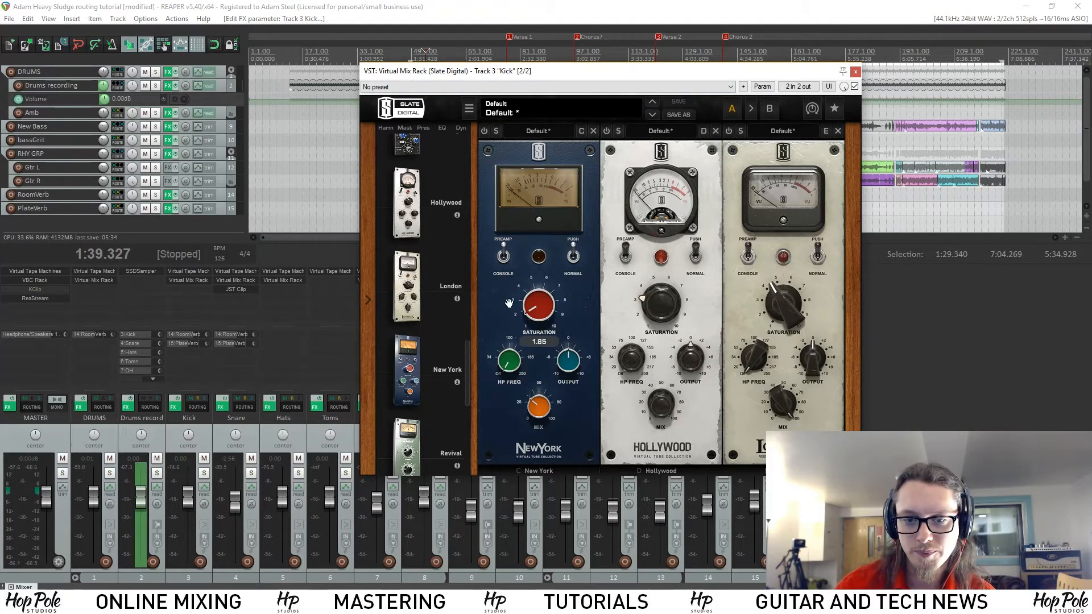
pyautogui.moveTo(670, 293); pyautogui.dragTo(660, 329)
pyautogui.moveTo(802, 313); pyautogui.dragTo(730, 371)
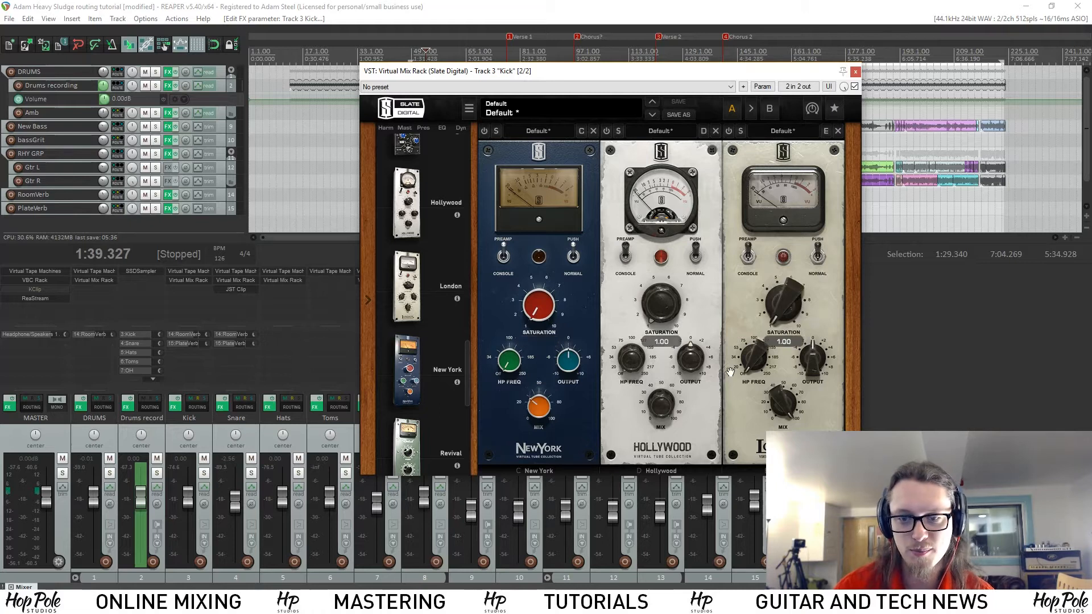
# Step: Uncover the mixer's drum channels, listen to the full mix from the edit cursor, and stop playback
pyautogui.moveTo(584, 71); pyautogui.dragTo(748, 109)
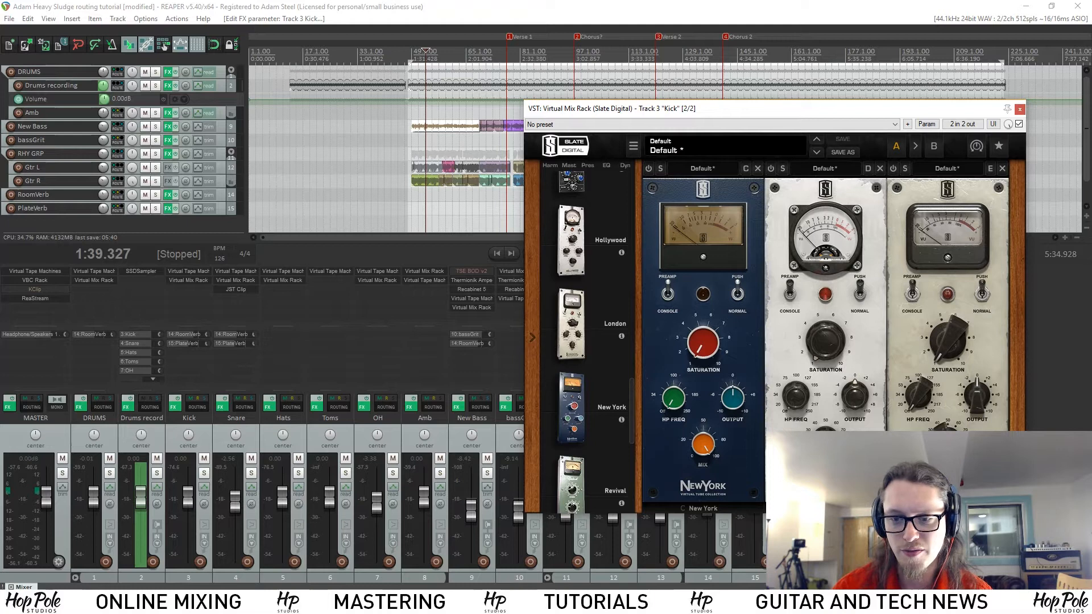
pyautogui.click(504, 5)
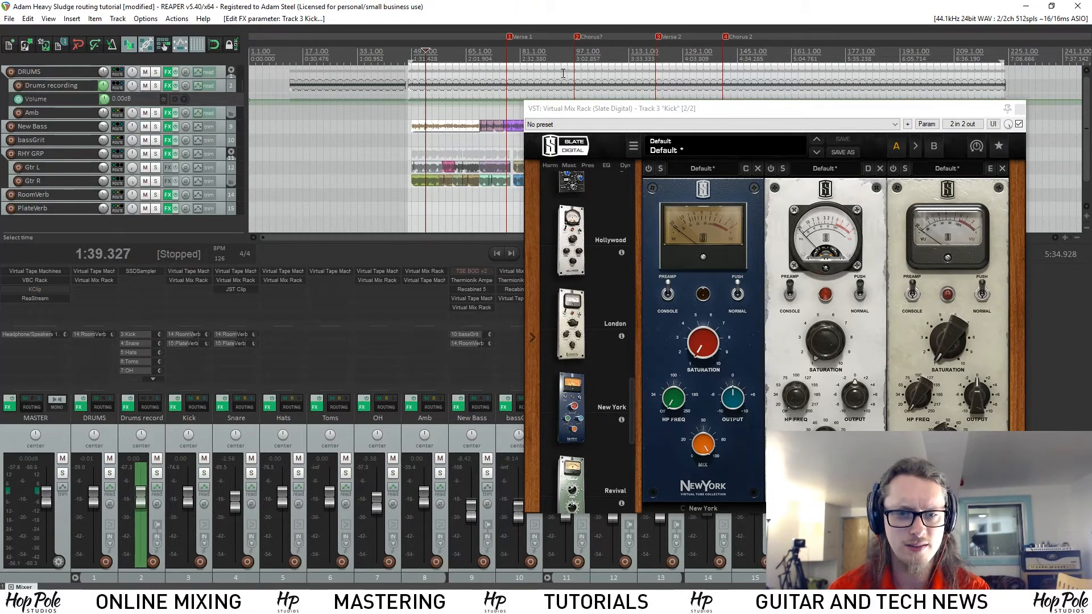
pyautogui.press('space')
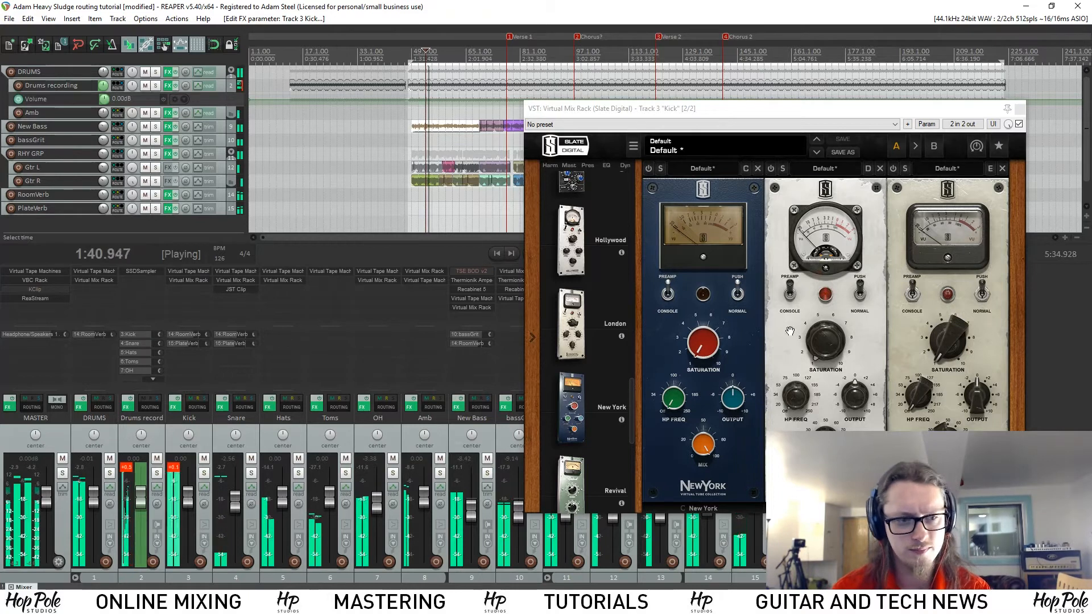
pyautogui.moveTo(660, 113); pyautogui.dragTo(639, 120)
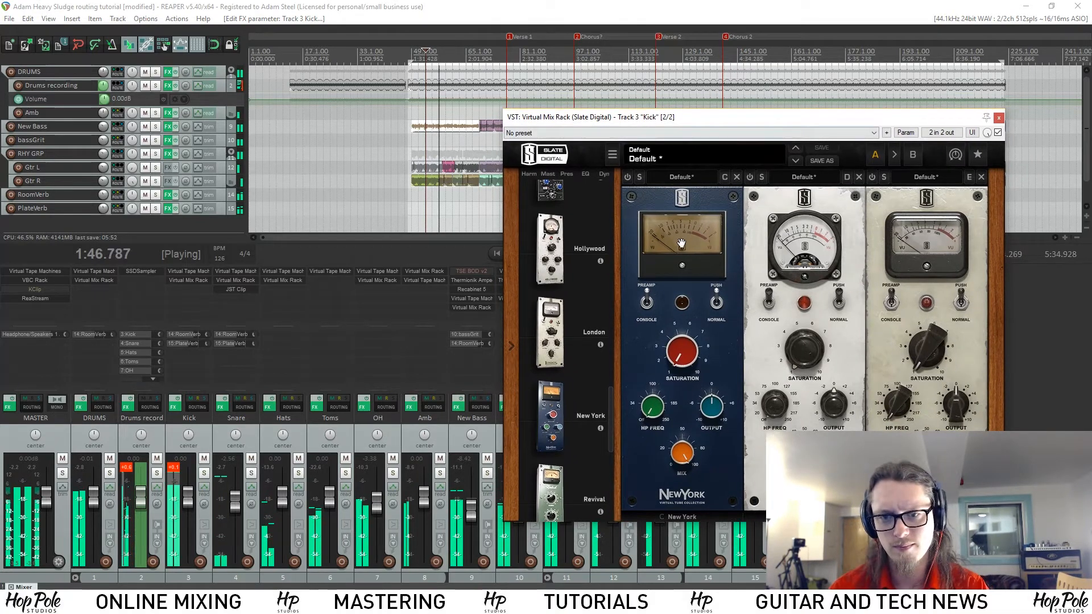
pyautogui.press('space')
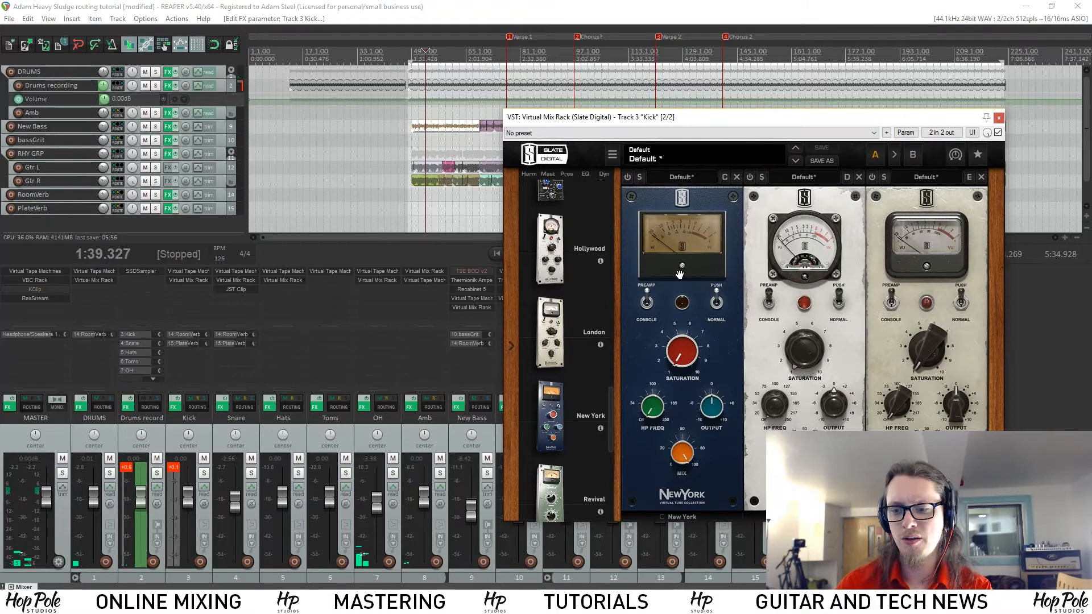
# Step: Solo the DRUMS group, listen to it from the edit cursor, and stop playback
pyautogui.click(108, 477)
pyautogui.click(109, 473)
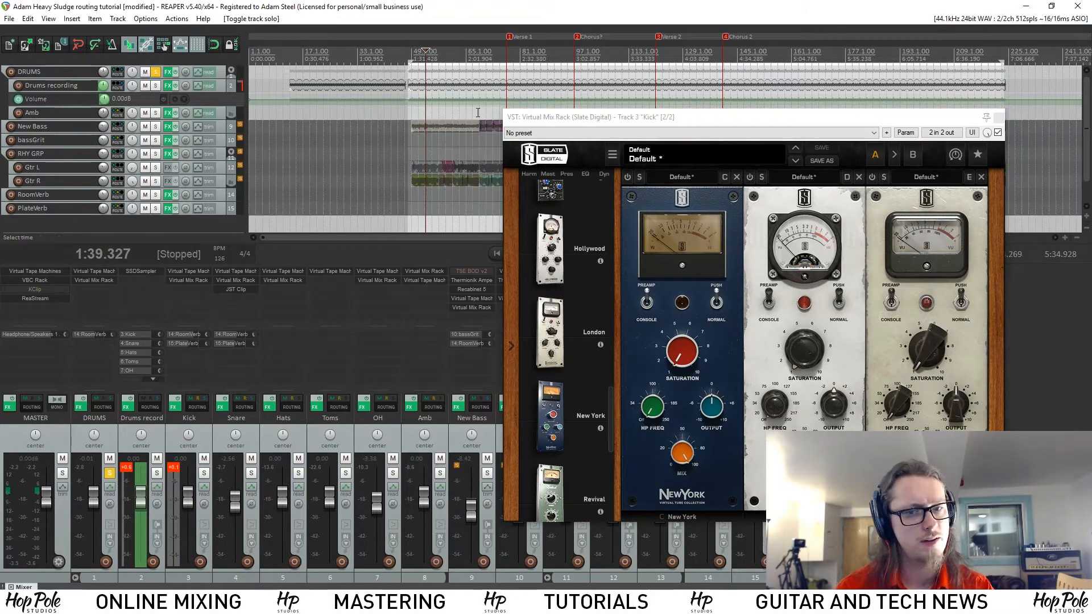
pyautogui.press('space')
pyautogui.moveTo(659, 118); pyautogui.dragTo(713, 146)
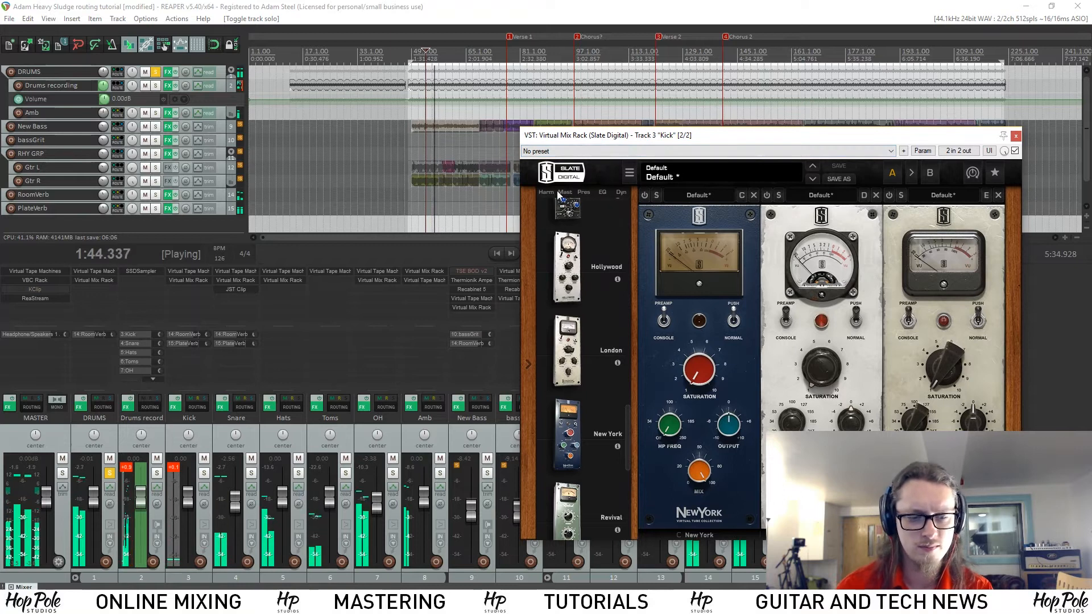
pyautogui.press('space')
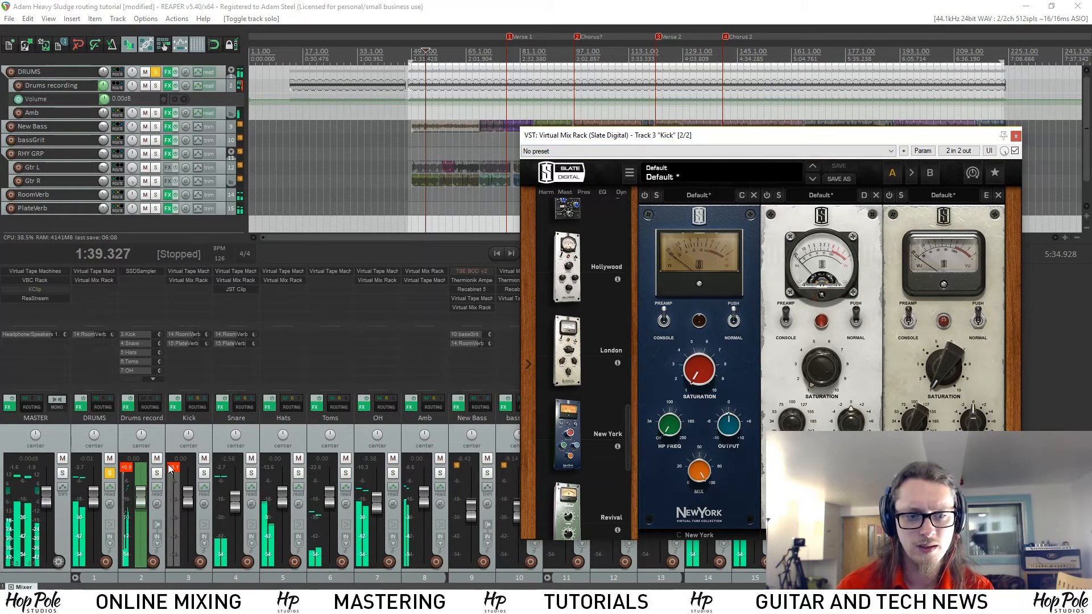
# Step: Inspect the Virtual Tape Machines plug-in on the Kick track and close its window
pyautogui.click(191, 272)
pyautogui.click(191, 275)
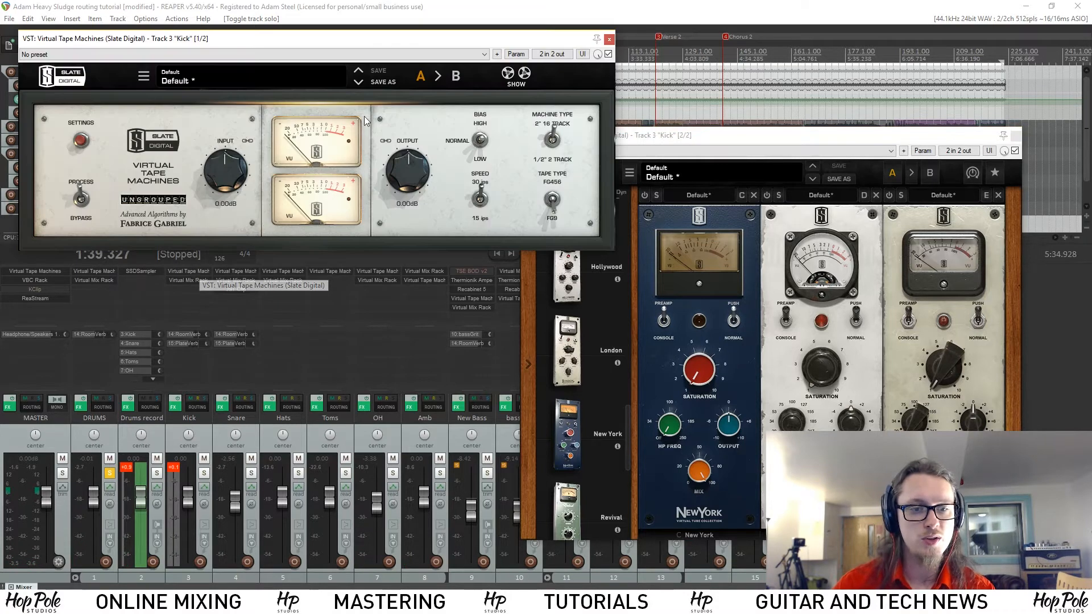
pyautogui.click(608, 39)
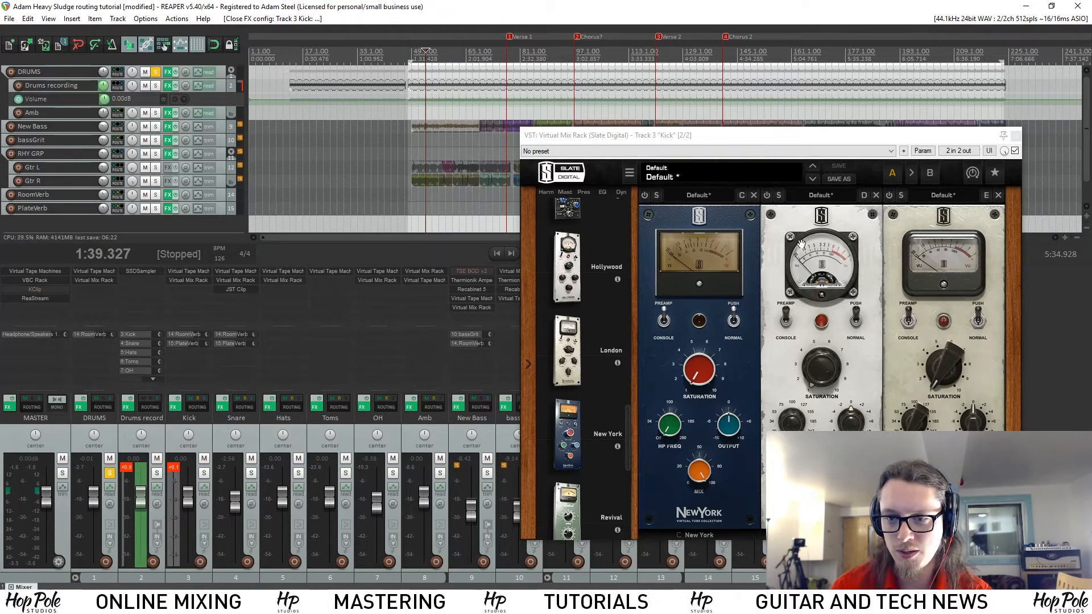
# Step: Move the Hollywood module to the first rack slot, switch it on, and set its Push/Normal switch to Normal
pyautogui.moveTo(841, 257); pyautogui.dragTo(711, 262)
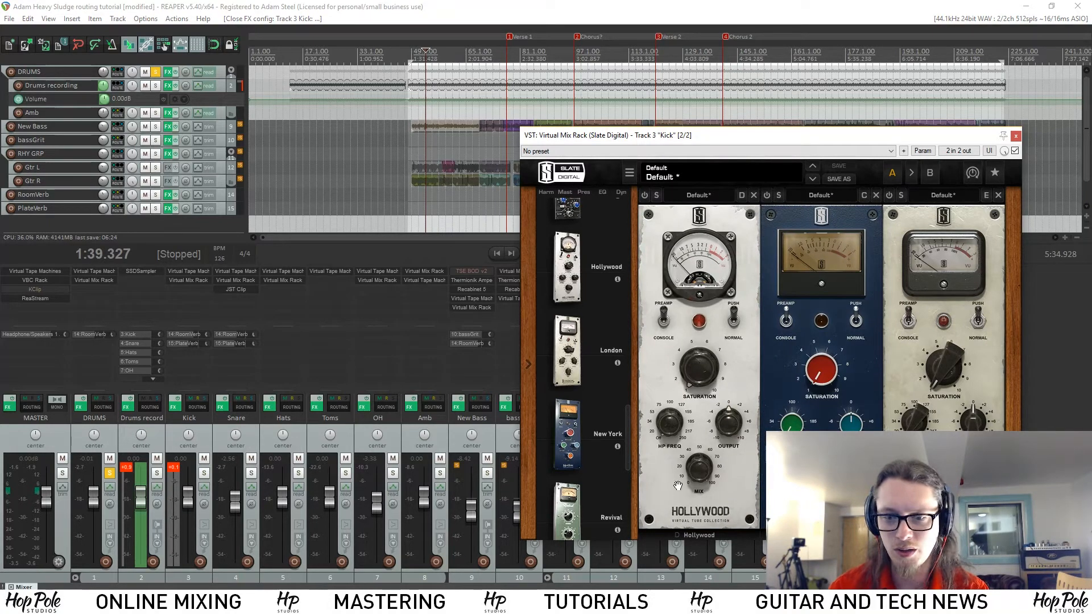
pyautogui.click(644, 195)
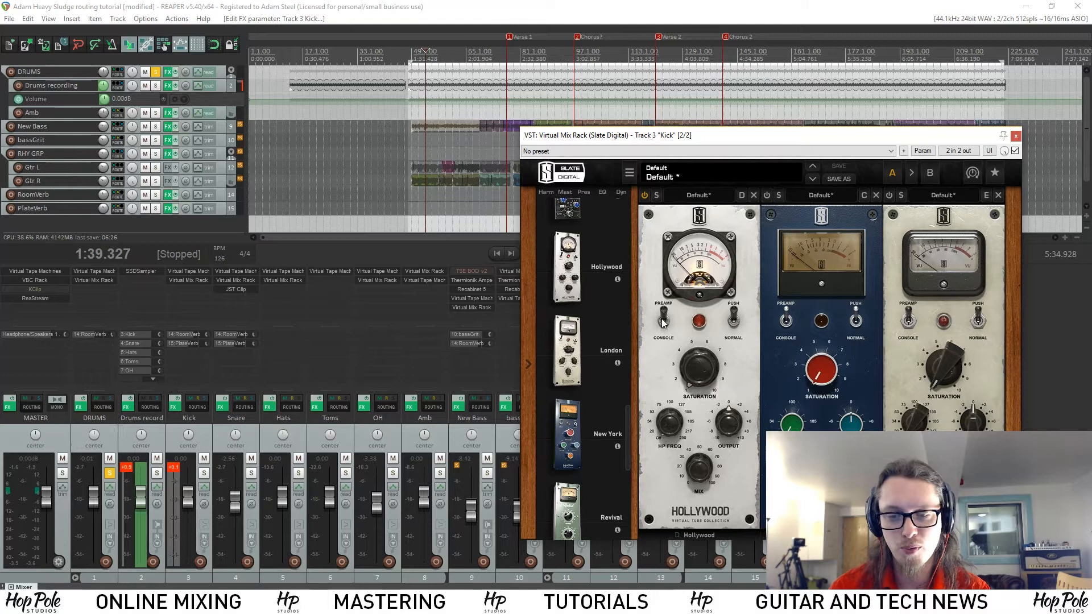
pyautogui.click(733, 323)
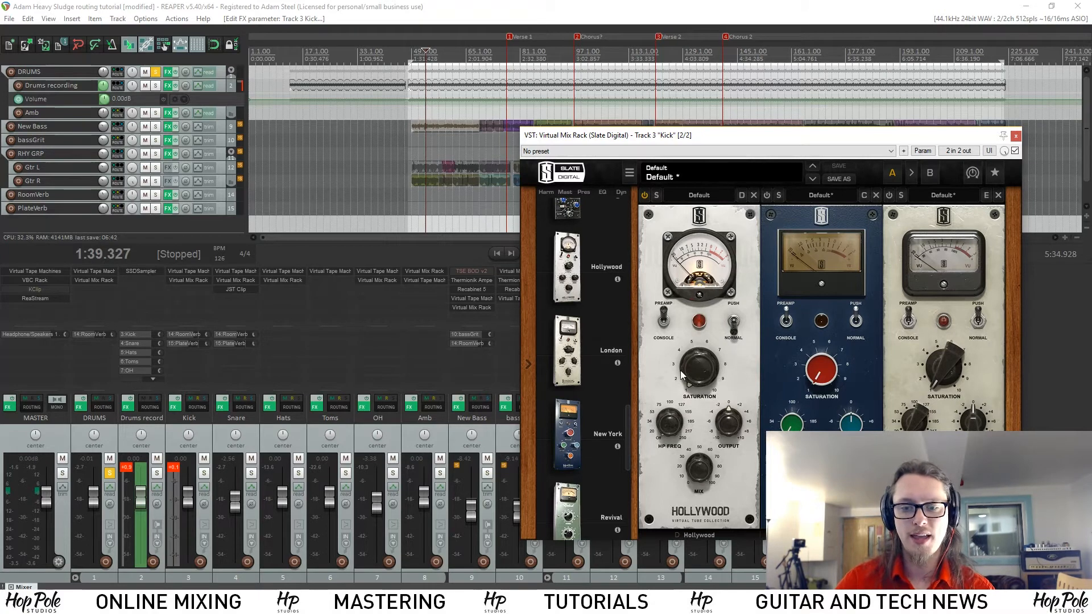
pyautogui.moveTo(693, 377)
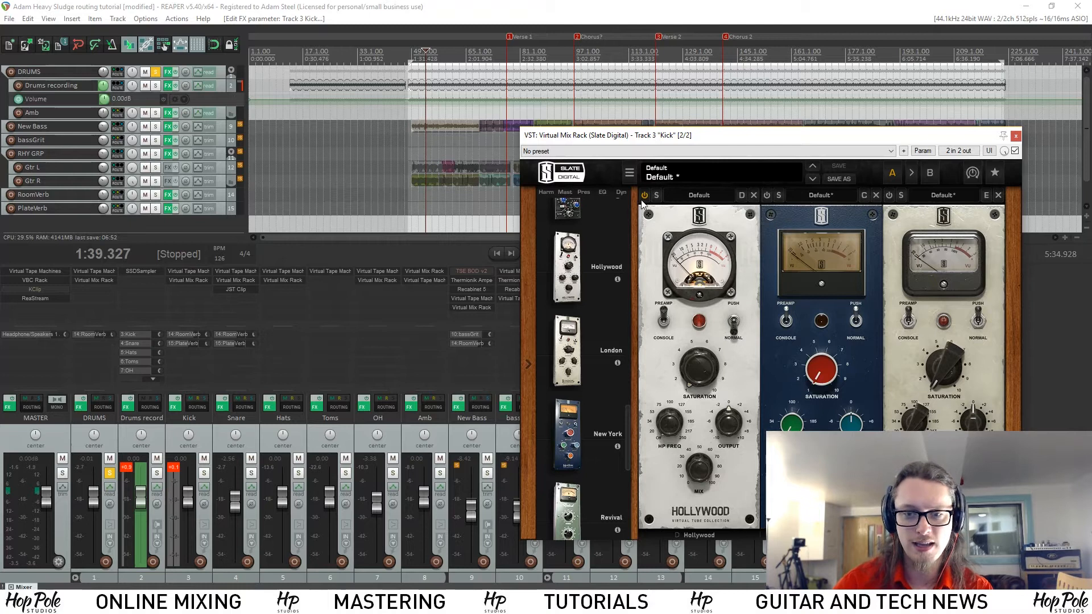
# Step: Play the soloed drums, compare the kick with the Hollywood module off and on, and stop playback
pyautogui.press('space')
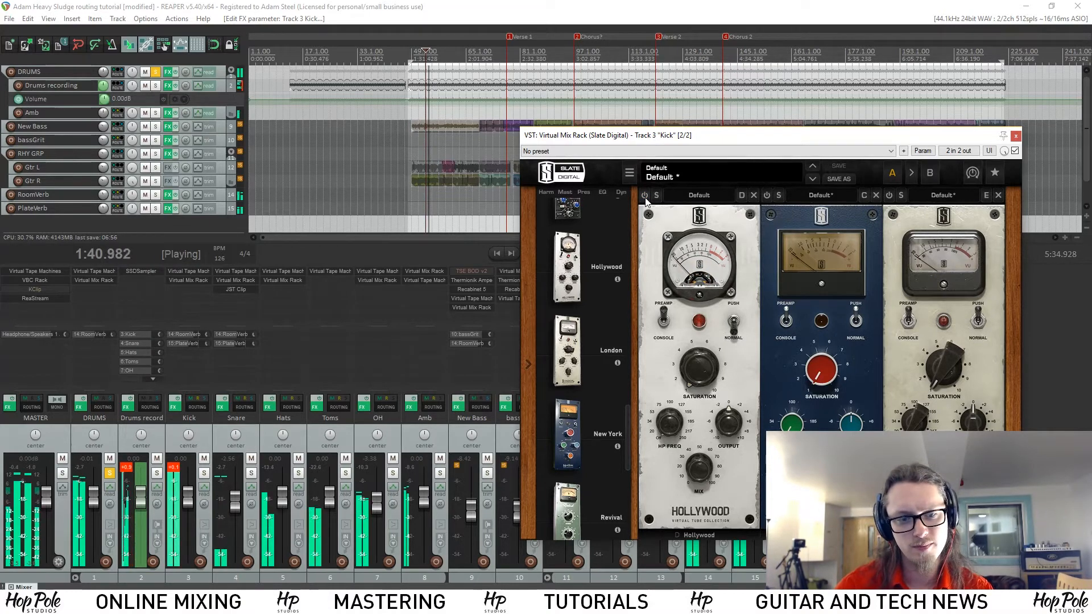
pyautogui.click(645, 196)
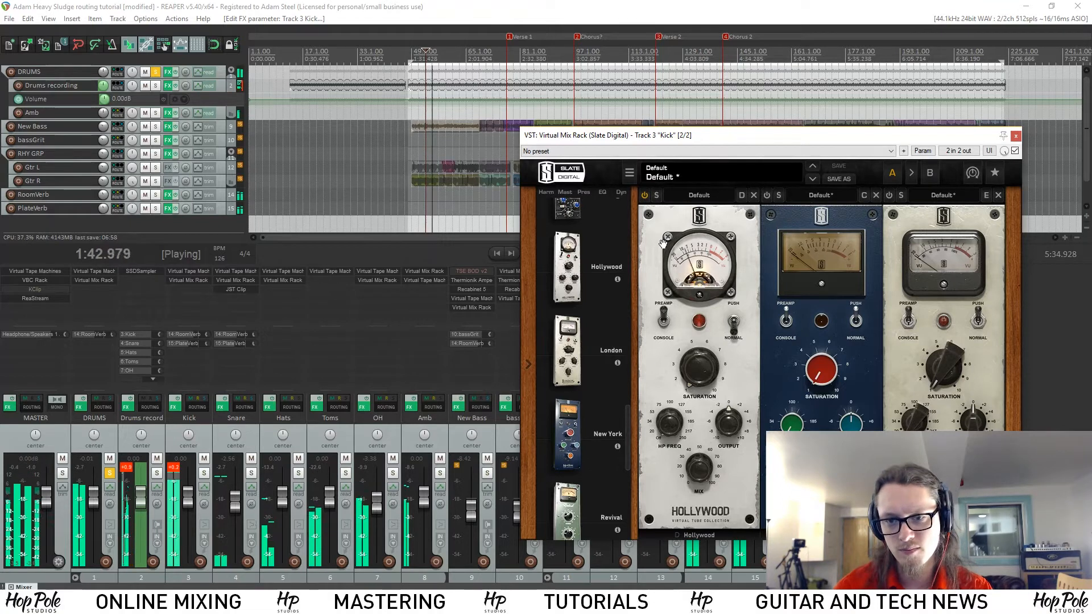
pyautogui.click(644, 195)
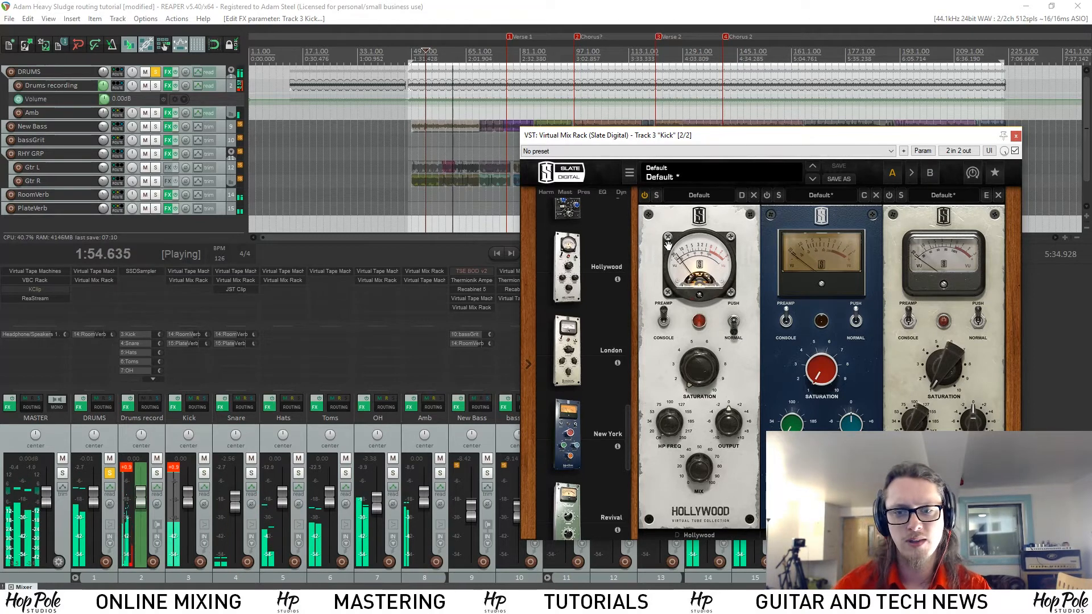
pyautogui.press('space')
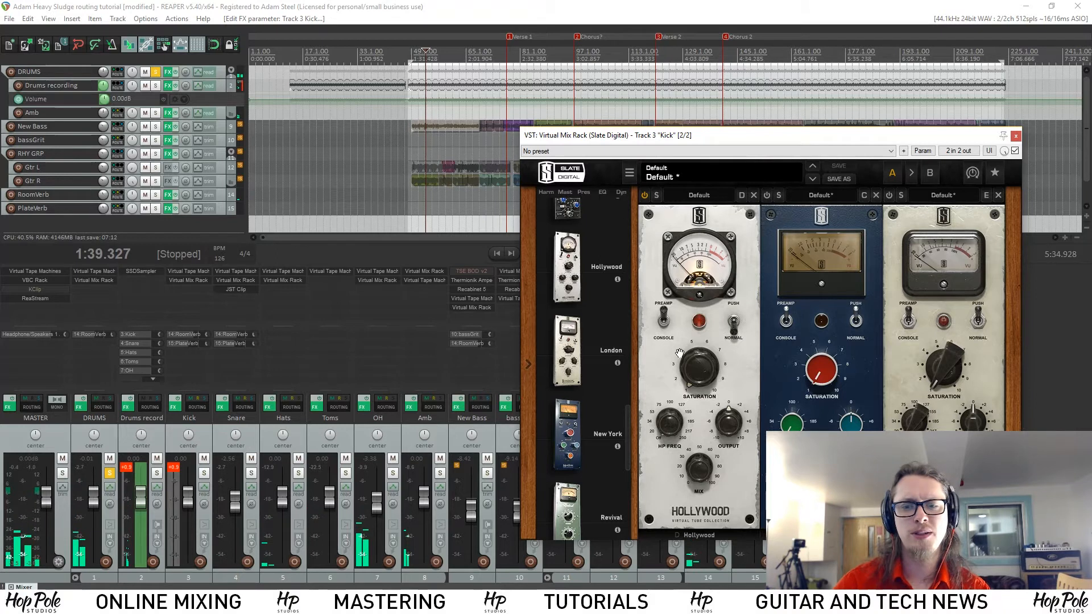
# Step: Raise the Hollywood module's saturation to about 3 while the soloed drums play, and stop playback
pyautogui.moveTo(698, 358); pyautogui.dragTo(707, 336)
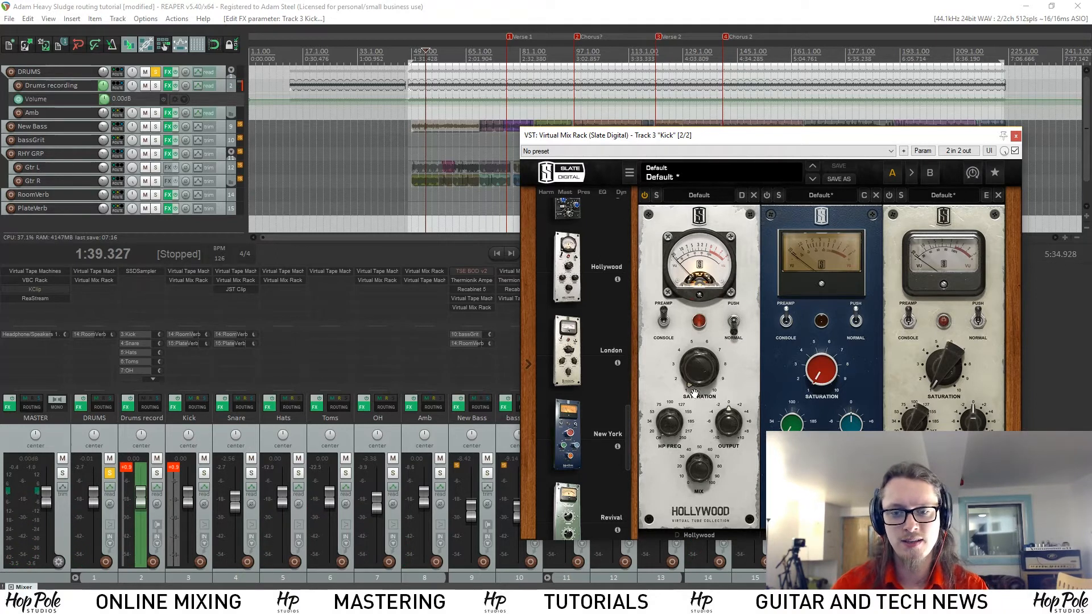
pyautogui.press('space')
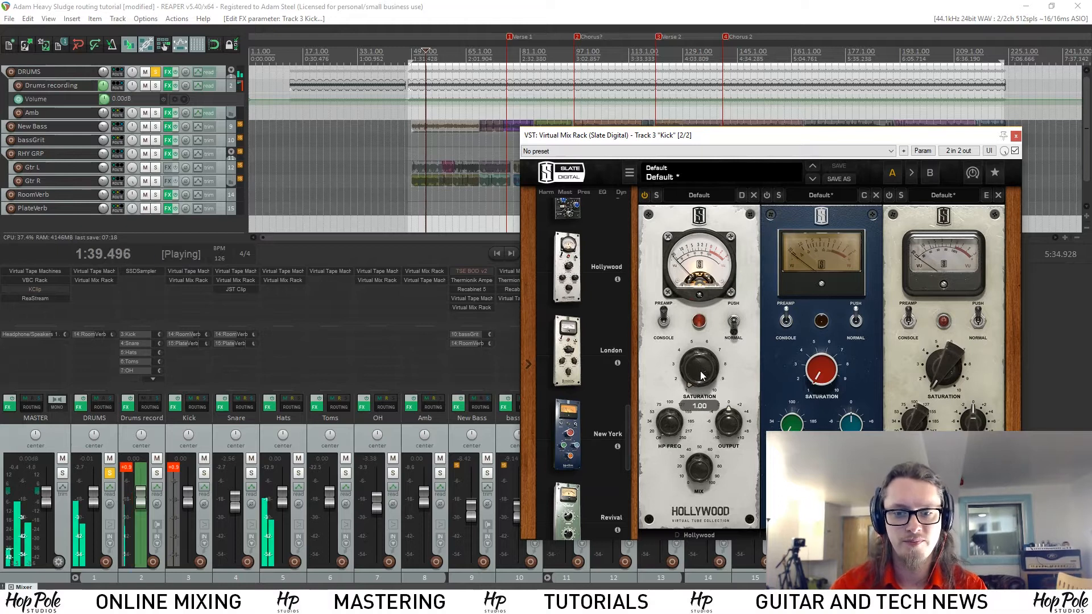
pyautogui.moveTo(701, 376); pyautogui.dragTo(712, 307)
pyautogui.moveTo(708, 366); pyautogui.dragTo(701, 379)
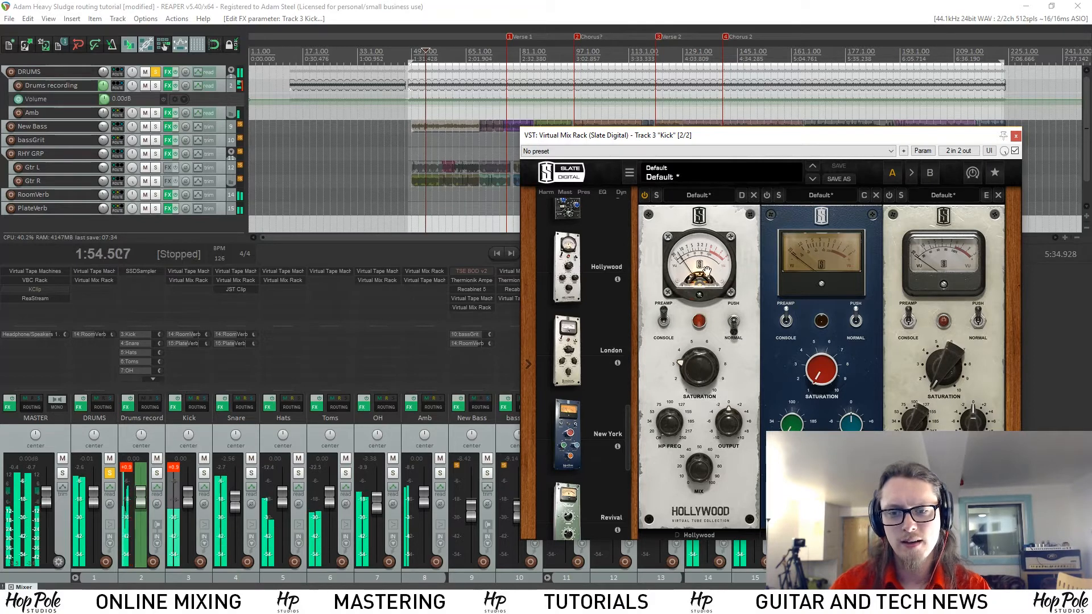
pyautogui.press('space')
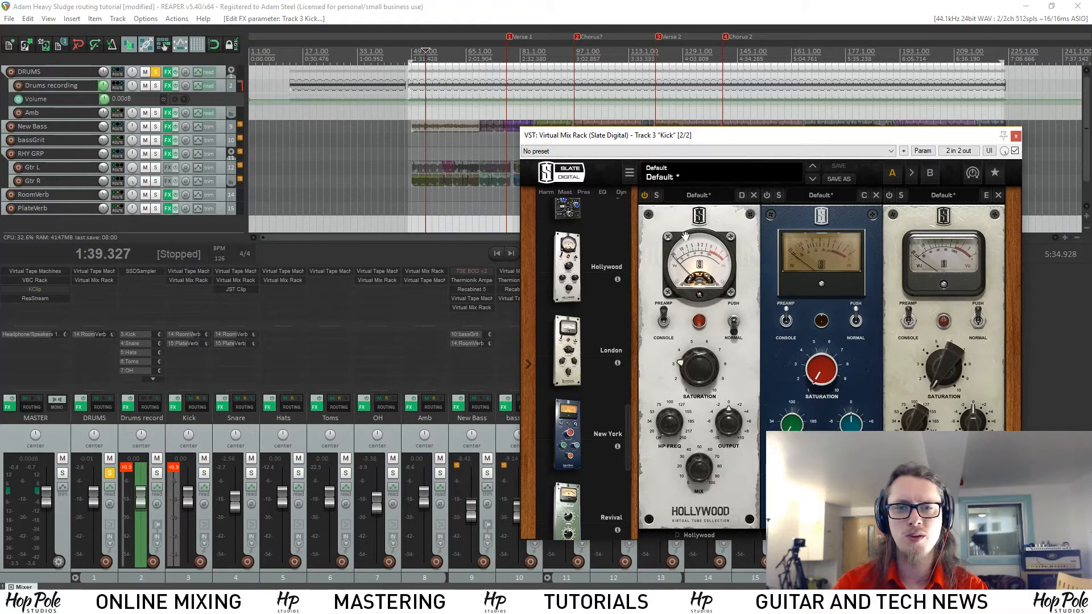
# Step: Play the soloed drums, compare the kick with the Hollywood module bypassed and active at the raised saturation, and stop playback
pyautogui.press('space')
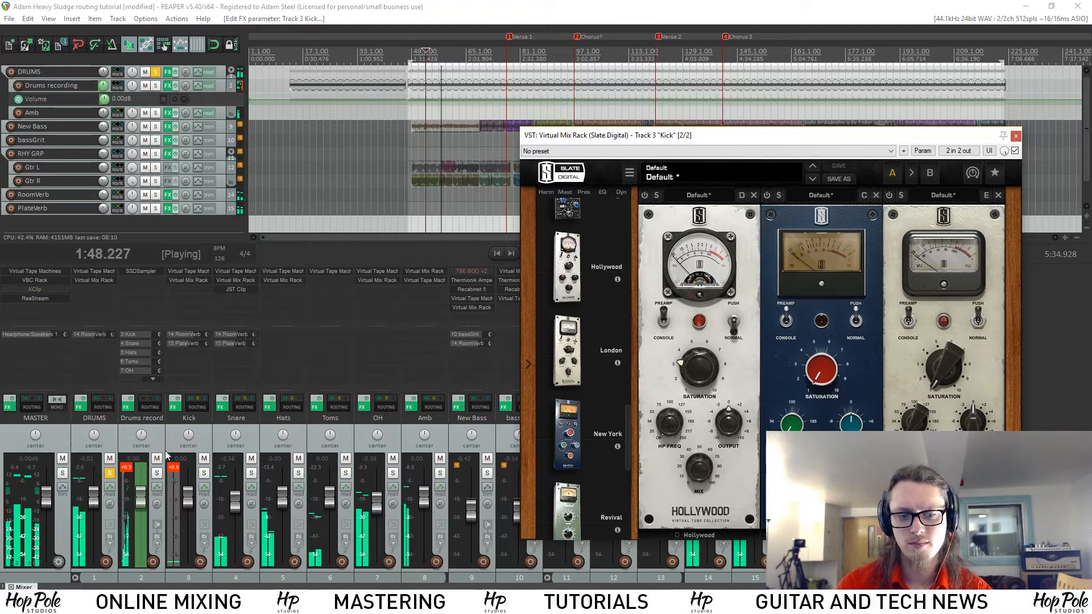
pyautogui.click(645, 196)
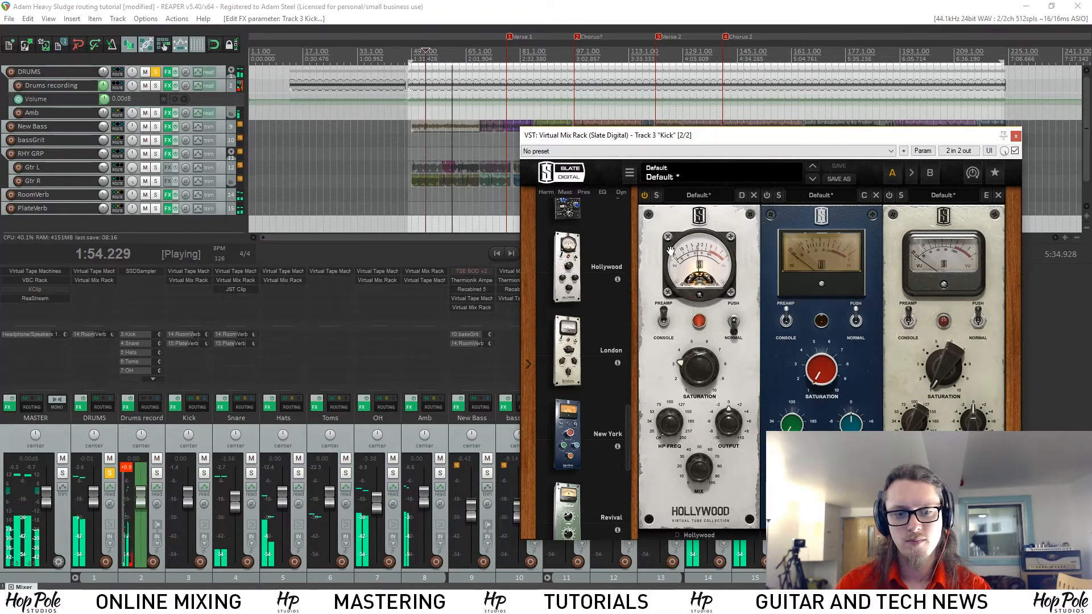
pyautogui.press('space')
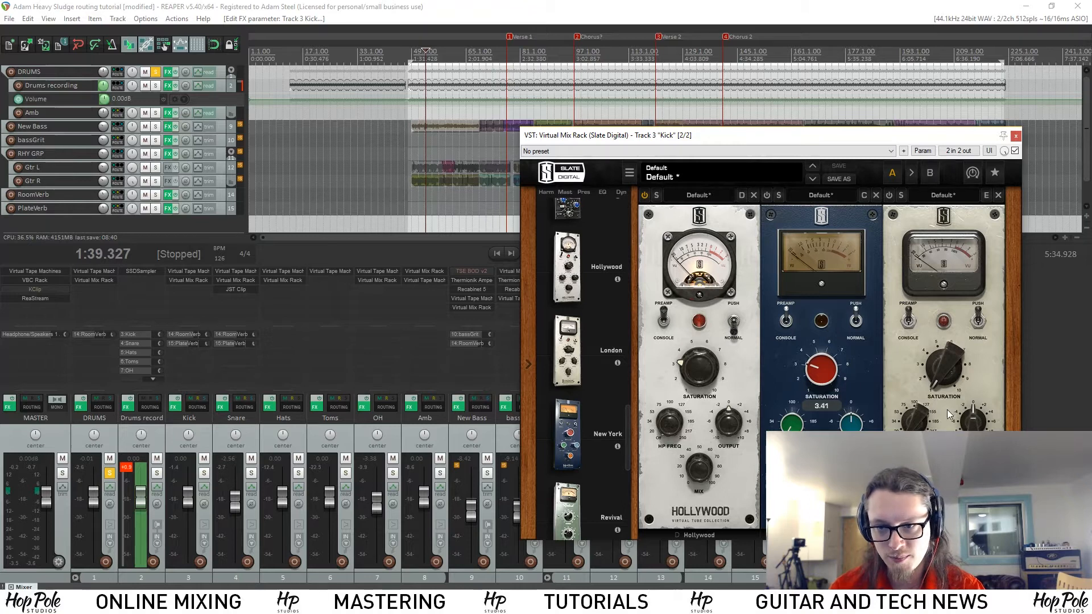
# Step: Raise the London module's saturation to about 3, play the soloed drums while switching the Hollywood module off, and stop playback
pyautogui.moveTo(943, 338); pyautogui.dragTo(940, 311)
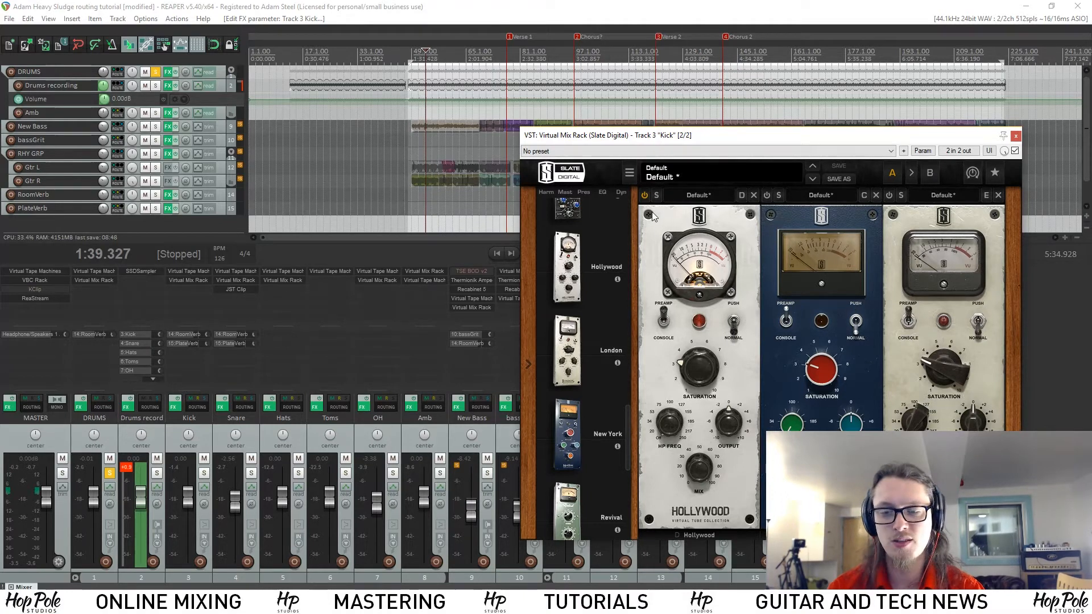
pyautogui.press('space')
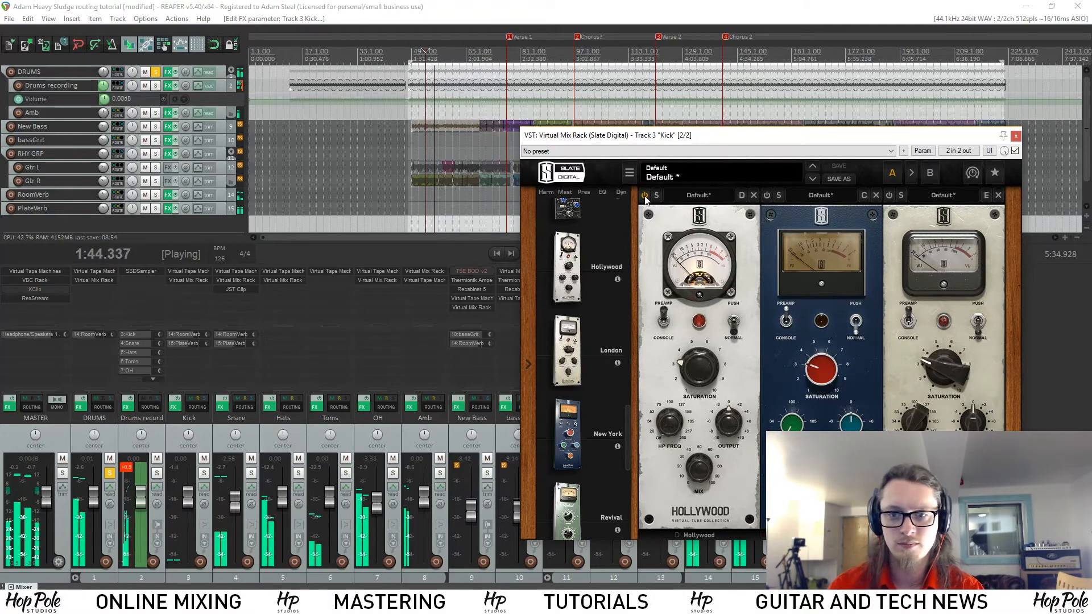
pyautogui.press('space')
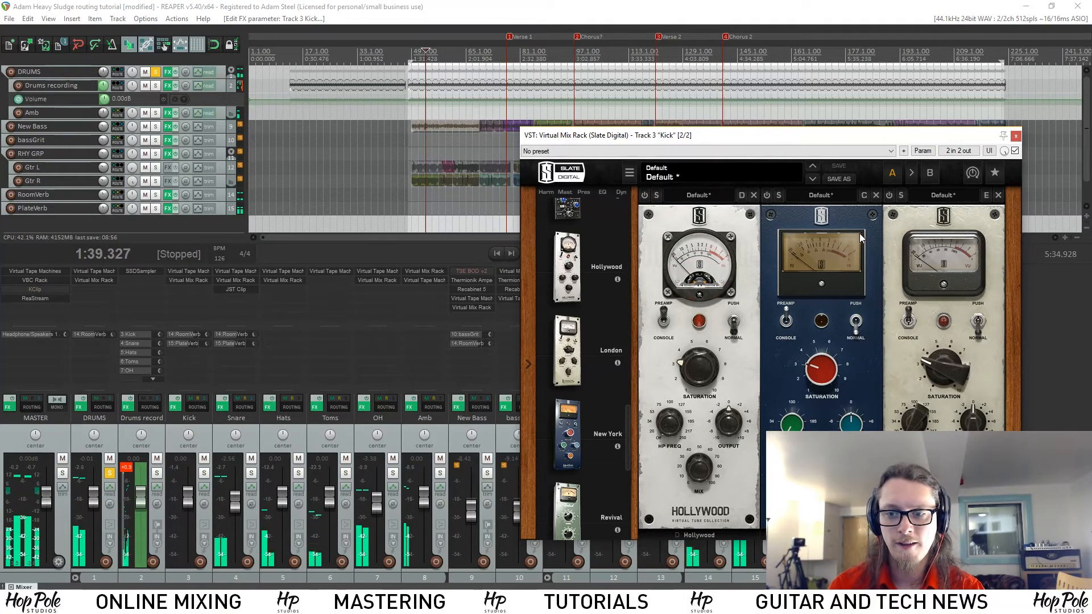
# Step: Switch the London module on, compare the kick with it on and off while the soloed drums play, and stop playback
pyautogui.click(889, 195)
pyautogui.press('space')
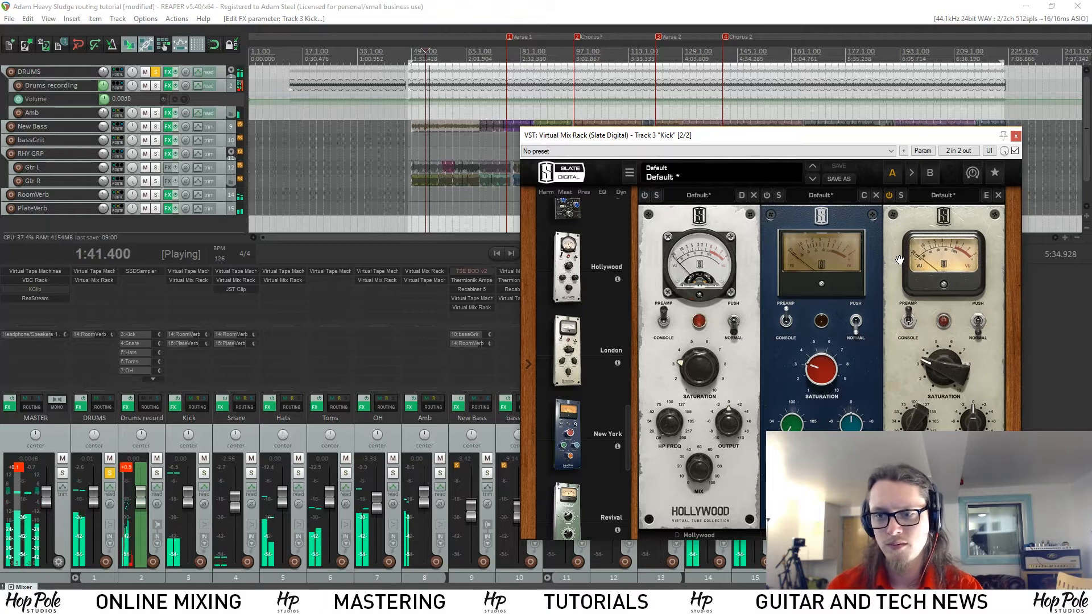
pyautogui.click(889, 196)
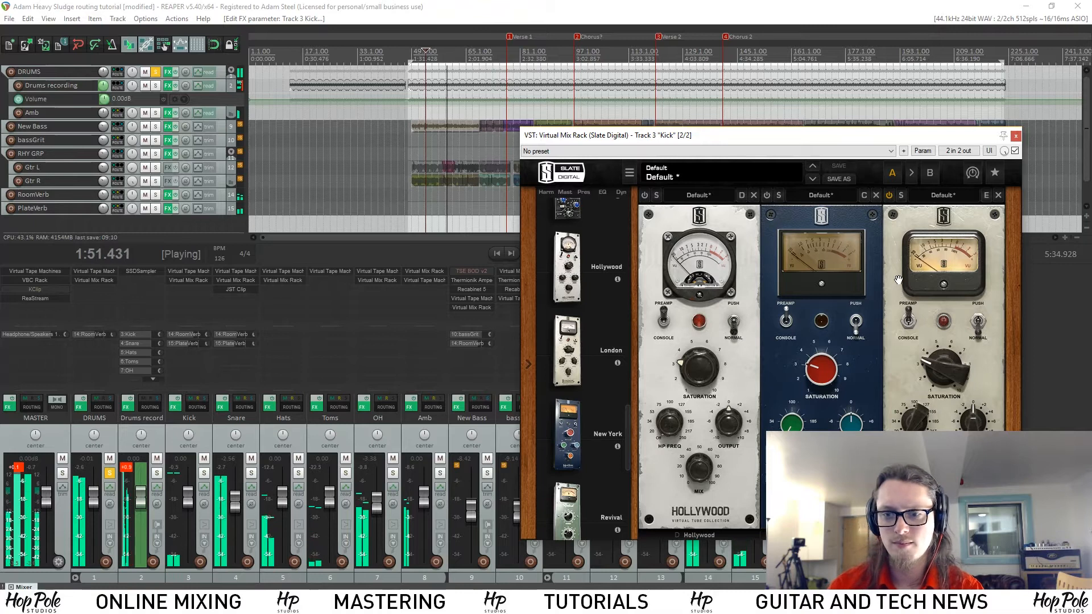
pyautogui.press('space')
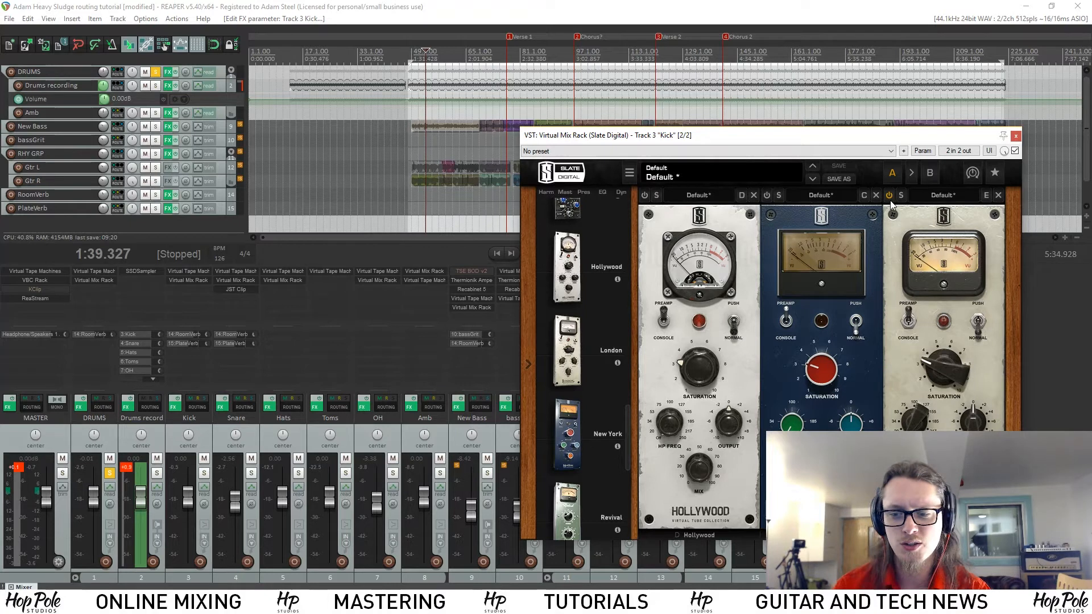
# Step: Play the soloed drums with the London module off, switch the New York module on, and stop playback
pyautogui.press('space')
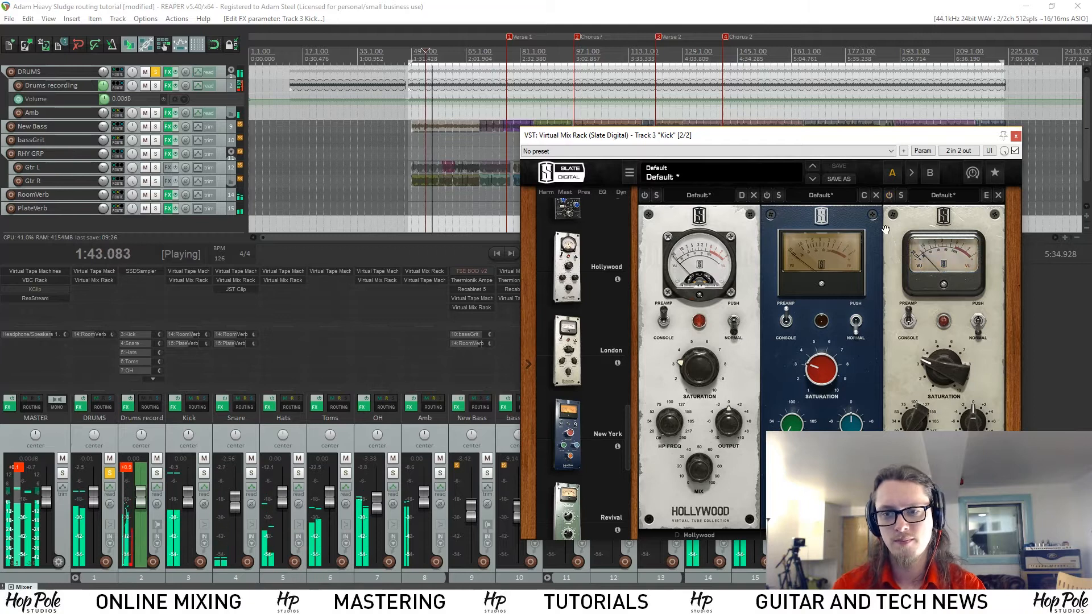
pyautogui.click(765, 196)
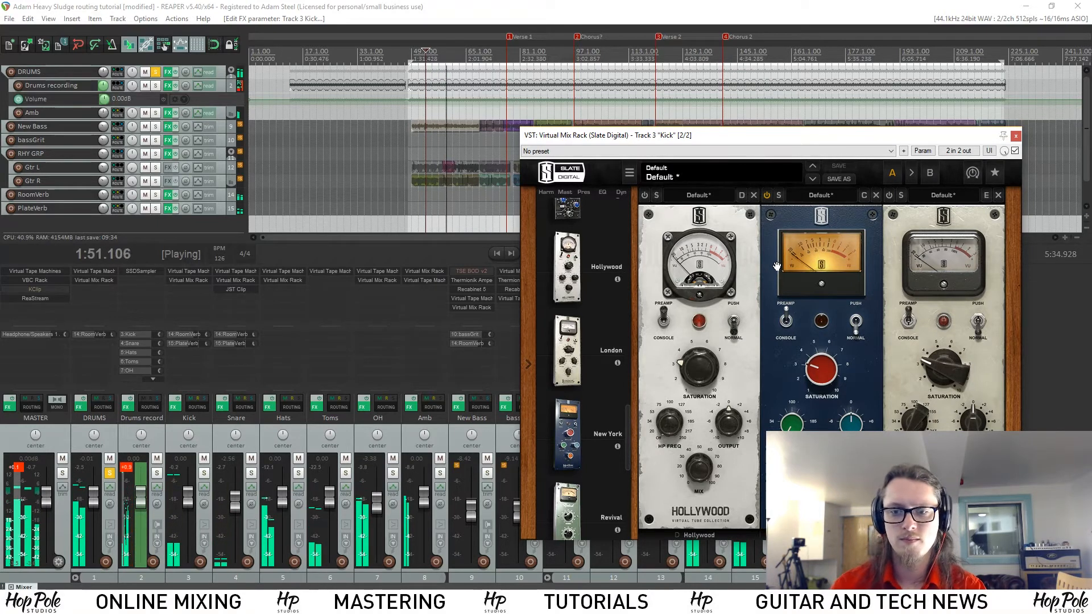
pyautogui.press('space')
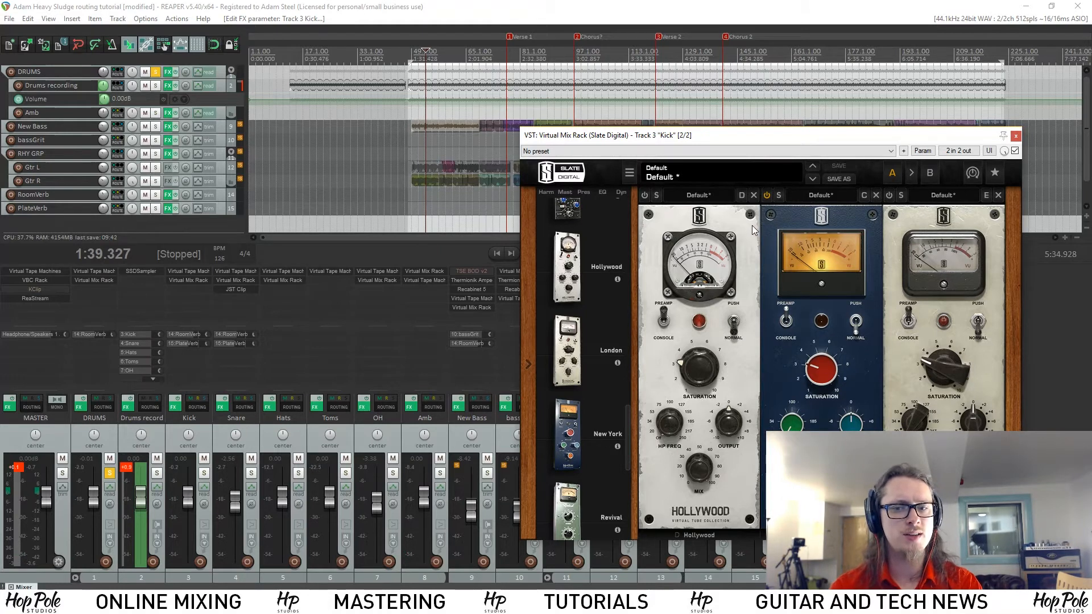
# Step: Raise the New York module's saturation to about 4.8 during playback of the soloed drums, stop playback, and lower the saturation to 3.77
pyautogui.moveTo(808, 382)
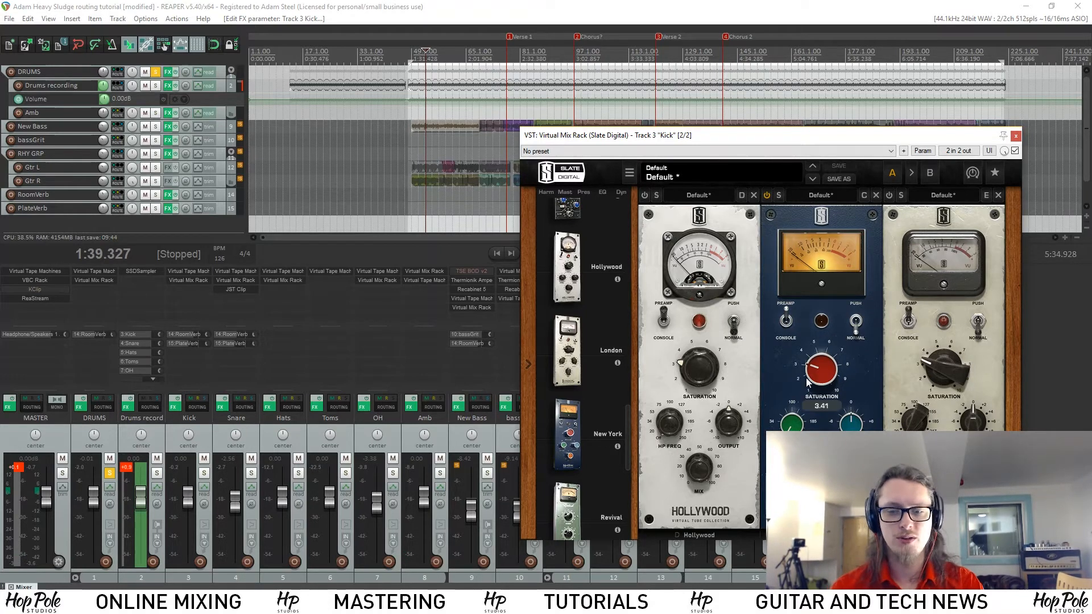
pyautogui.press('space')
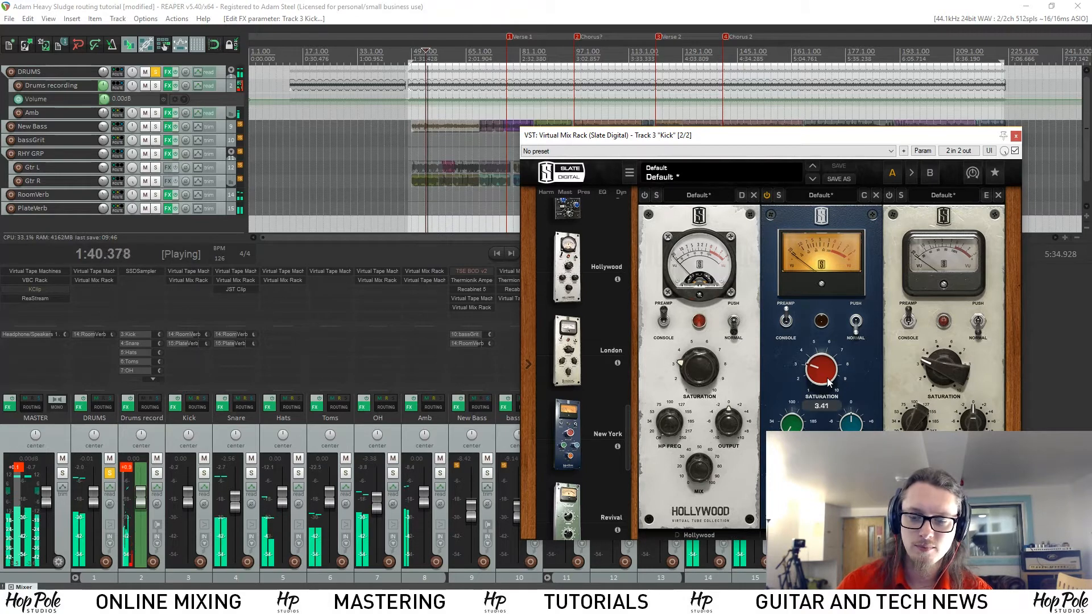
pyautogui.moveTo(828, 380); pyautogui.dragTo(834, 349)
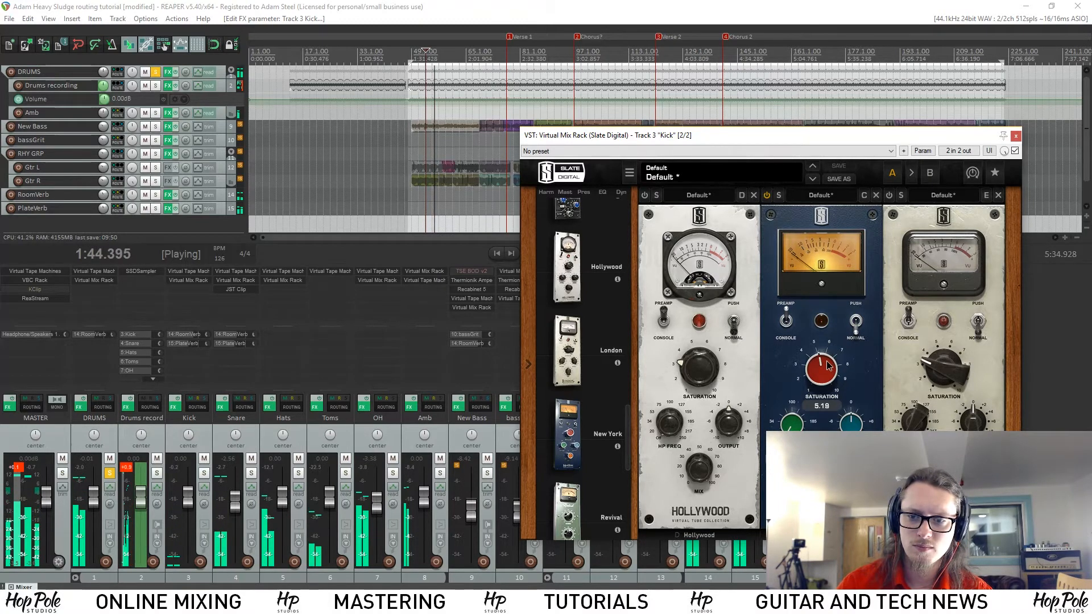
pyautogui.moveTo(826, 362); pyautogui.dragTo(826, 371)
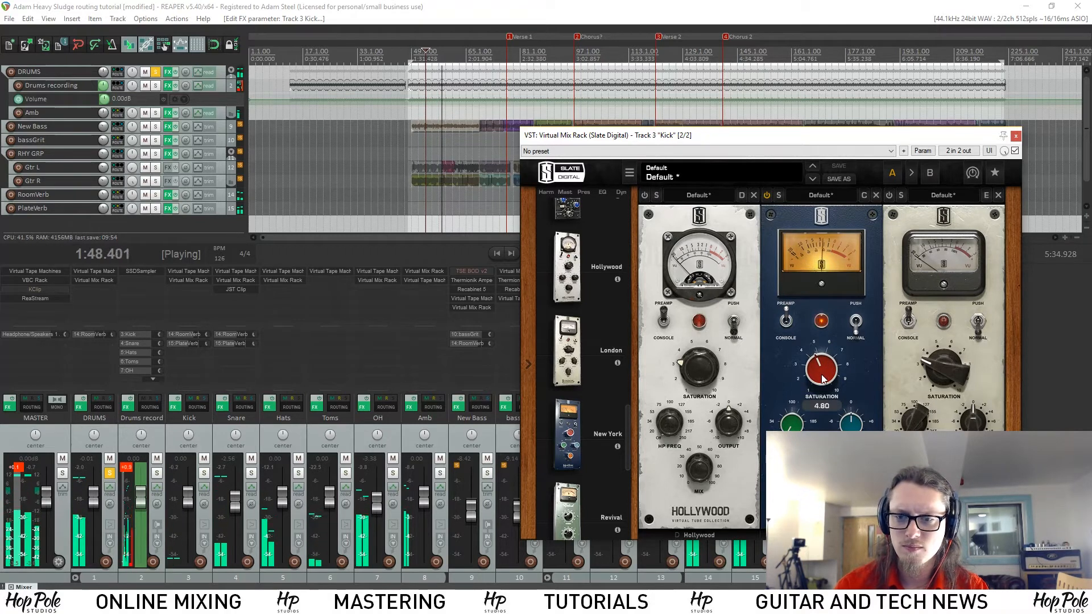
pyautogui.press('space')
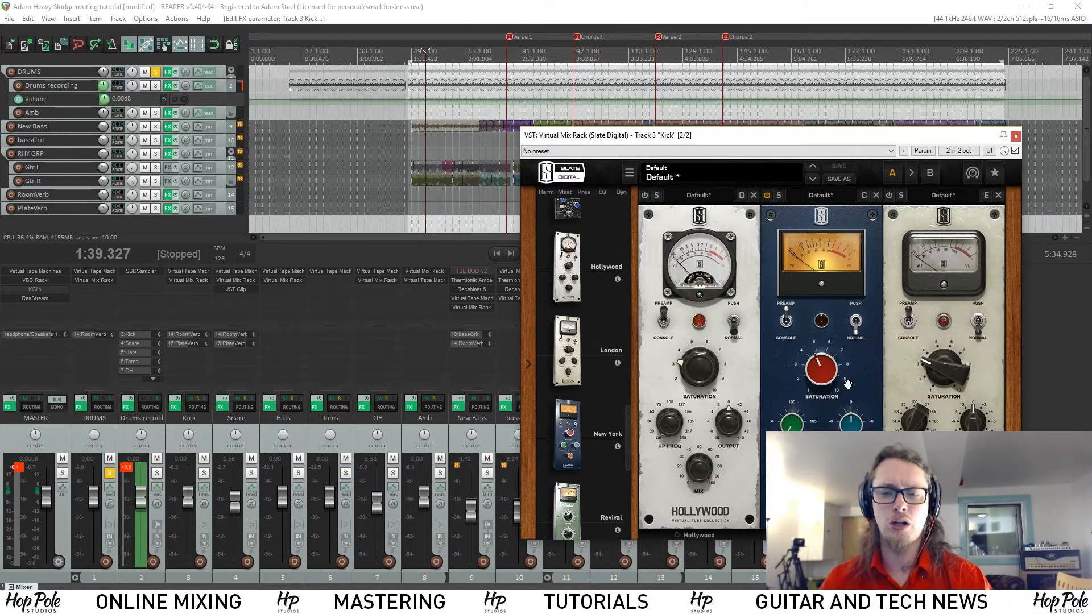
pyautogui.moveTo(827, 357); pyautogui.dragTo(820, 370)
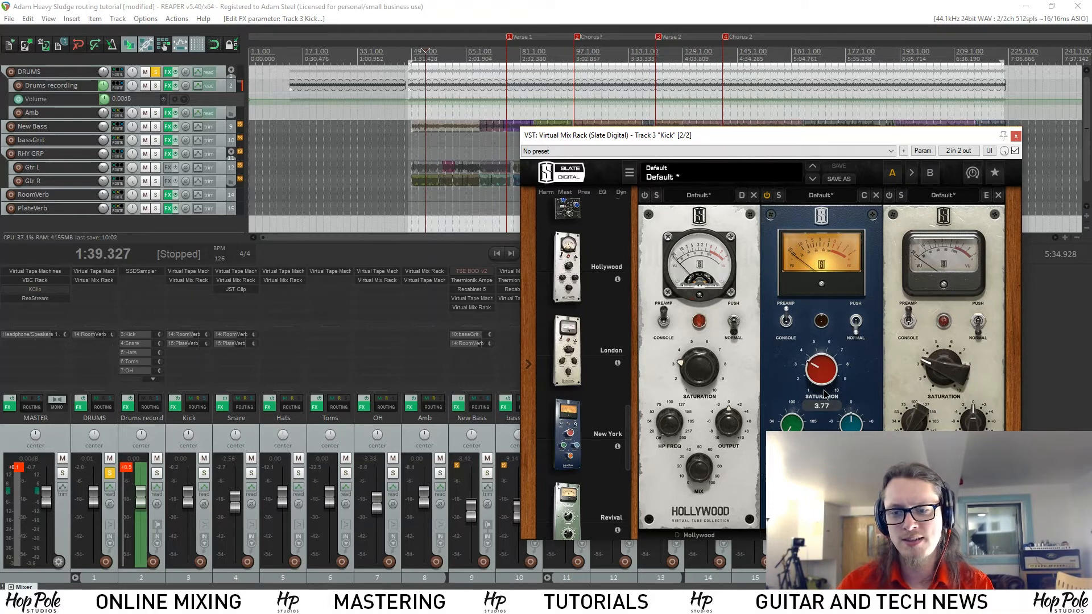
# Step: Play the soloed drums, compare the New York module's Push and Normal settings on the kick, and stop playback
pyautogui.press('space')
pyautogui.click(855, 322)
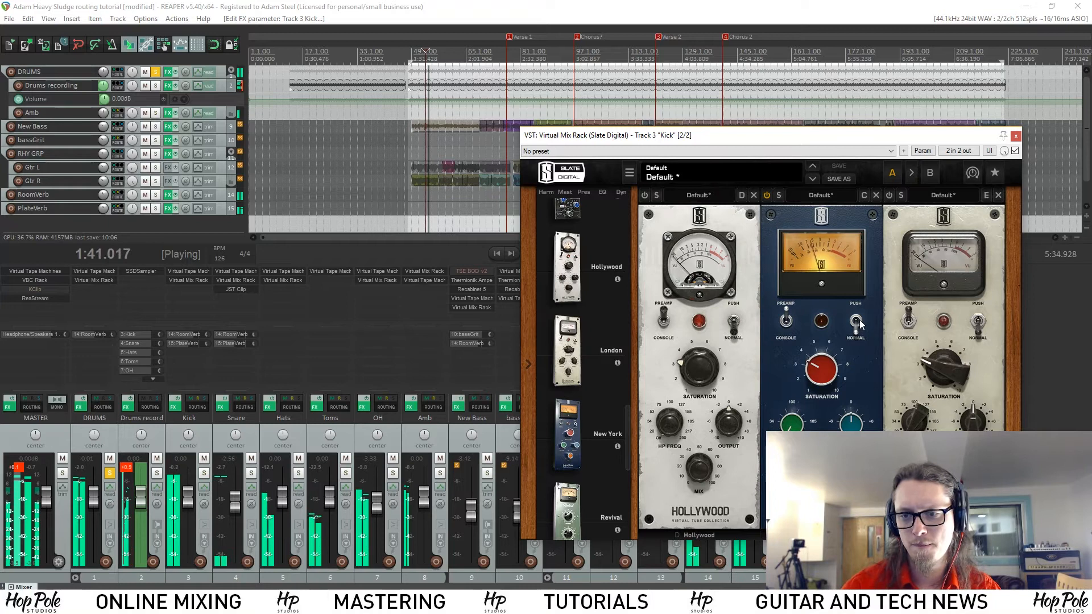
pyautogui.click(855, 323)
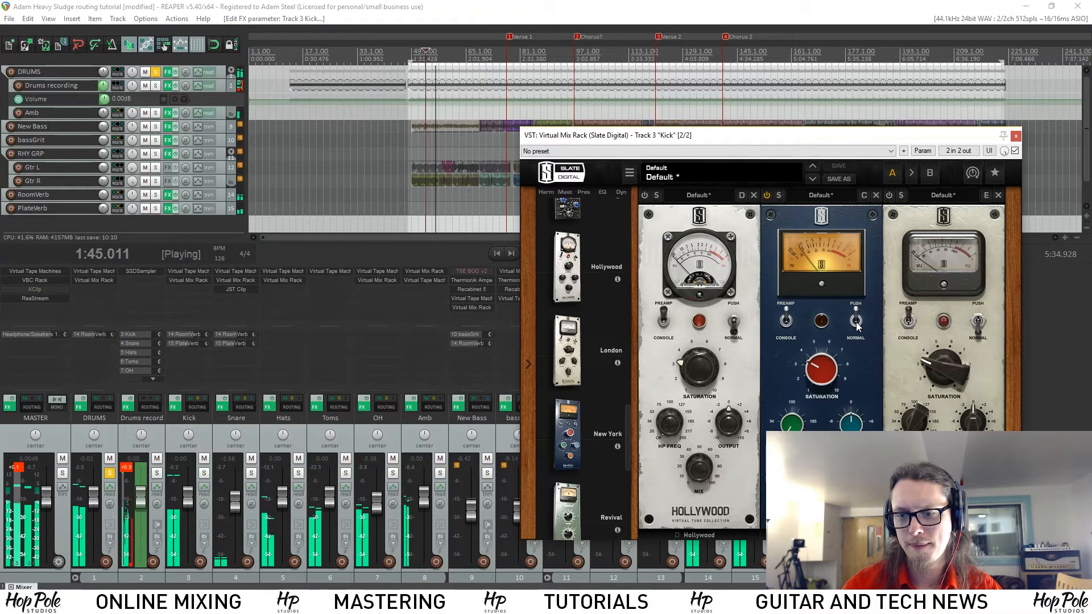
pyautogui.click(856, 322)
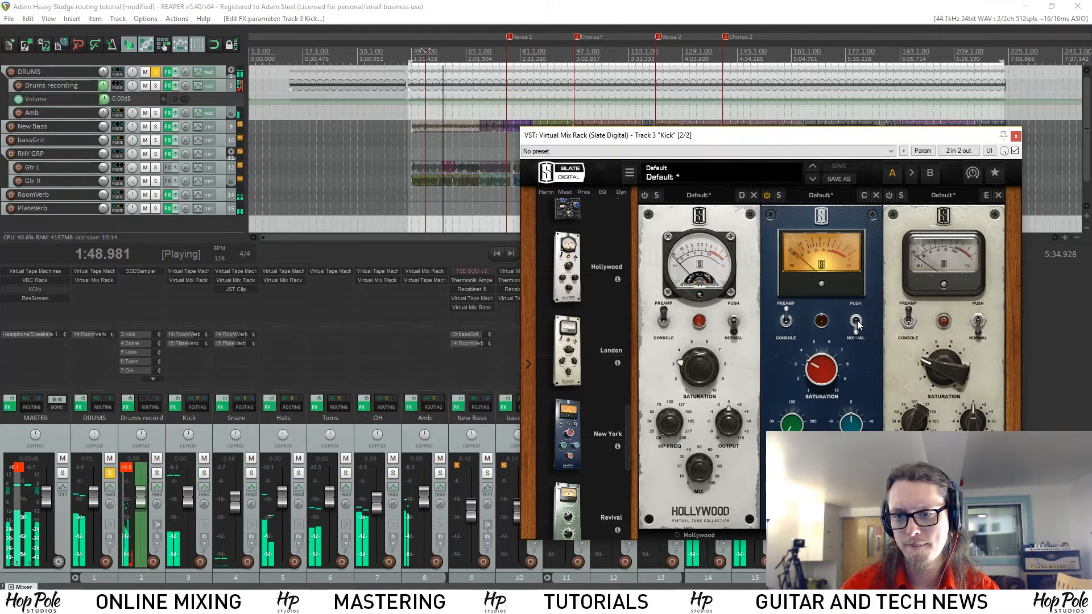
pyautogui.click(856, 322)
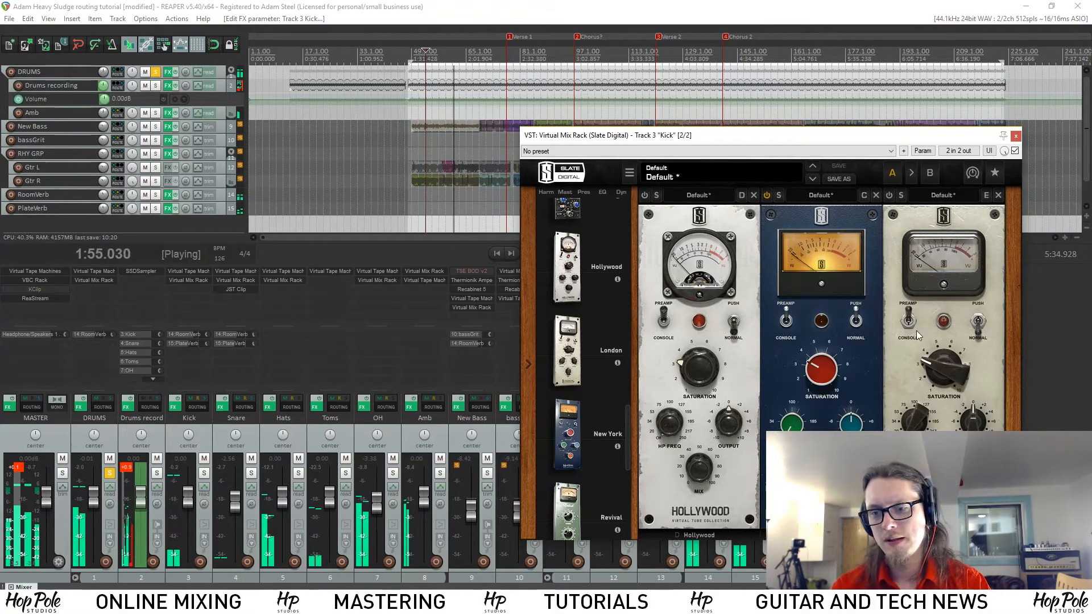
pyautogui.press('space')
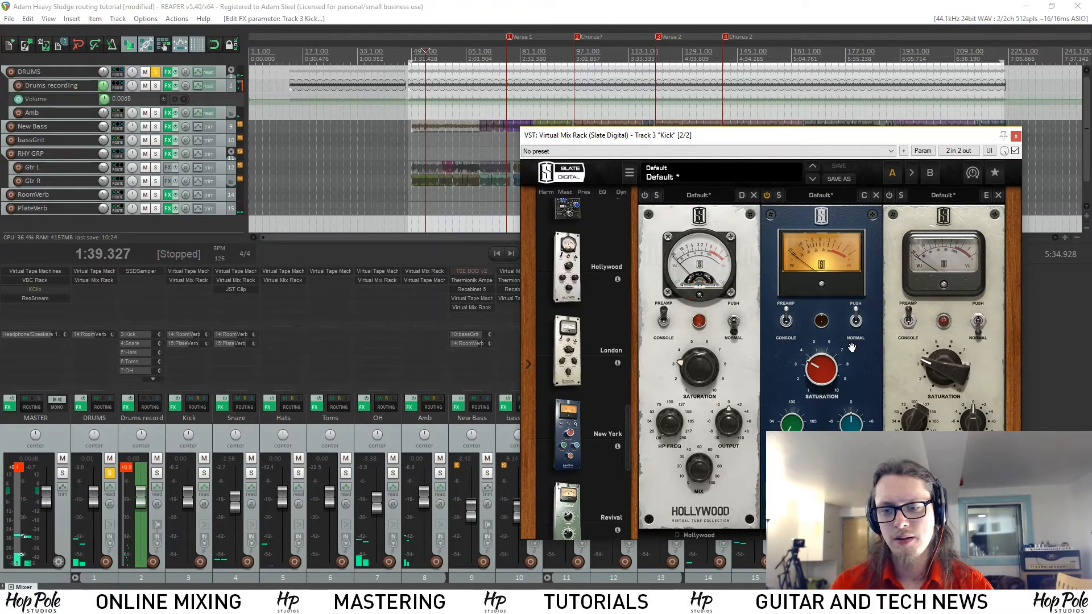
# Step: Switch on the Hollywood and London modules too, and lower all three saturations during playback, with New York at 2.53
pyautogui.click(645, 195)
pyautogui.click(890, 197)
pyautogui.press('space')
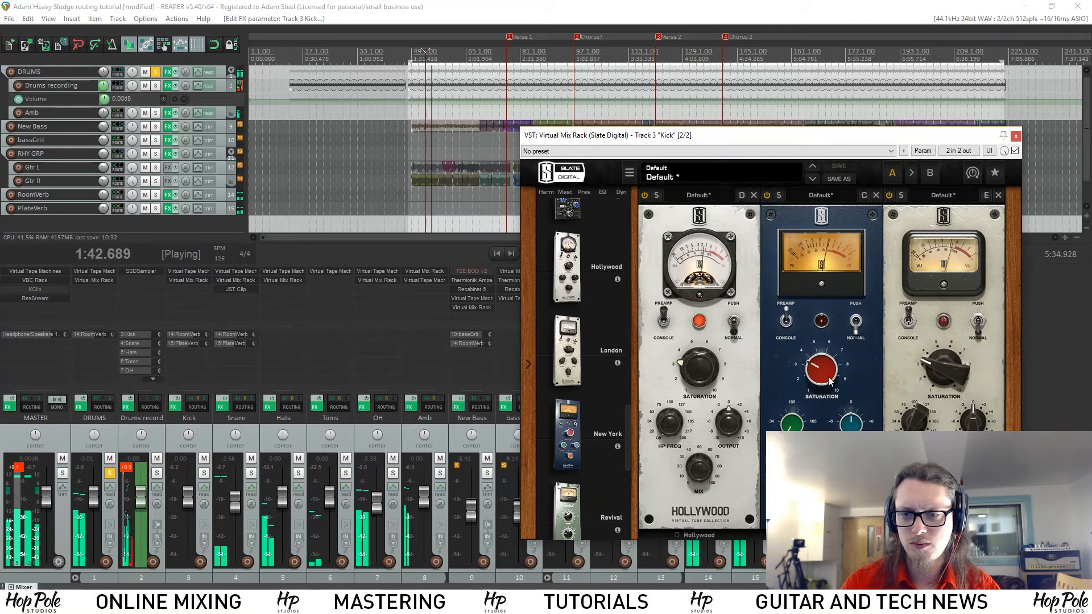
pyautogui.moveTo(829, 382); pyautogui.dragTo(829, 387)
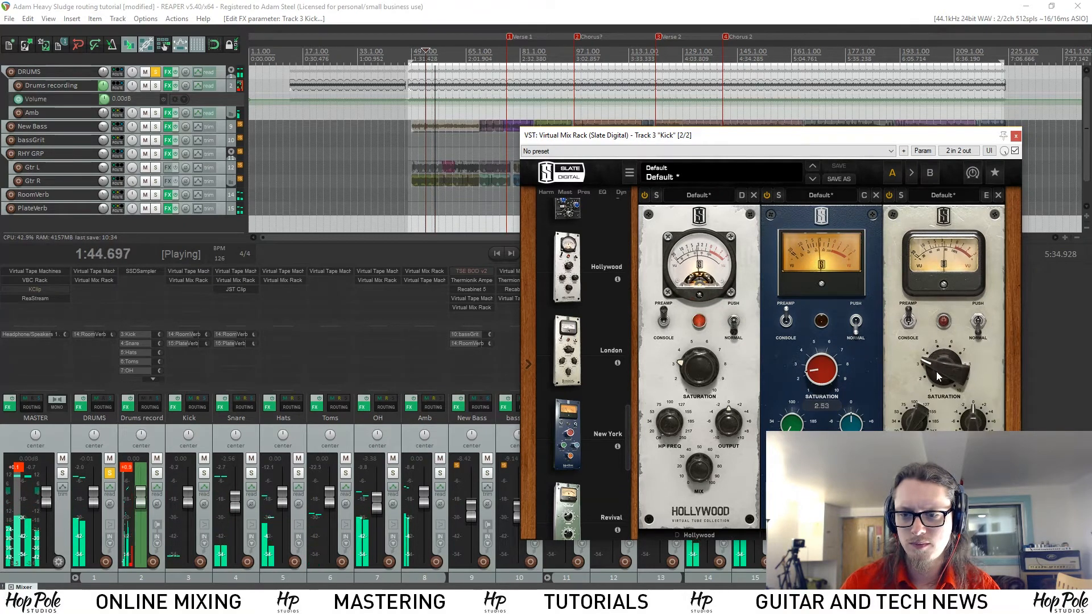
pyautogui.moveTo(938, 376); pyautogui.dragTo(938, 380)
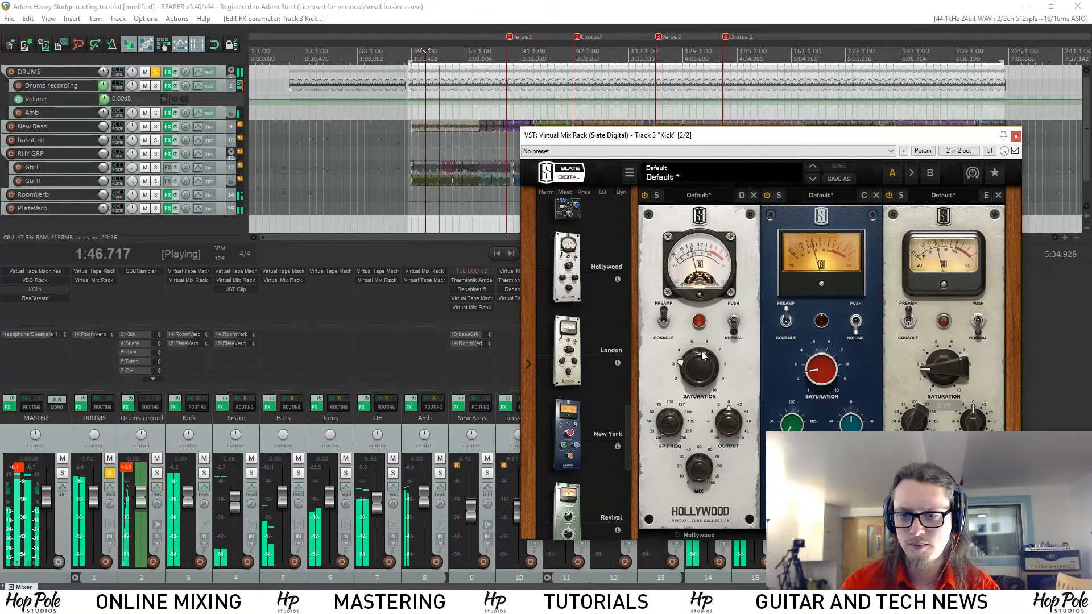
pyautogui.moveTo(705, 376); pyautogui.dragTo(701, 369)
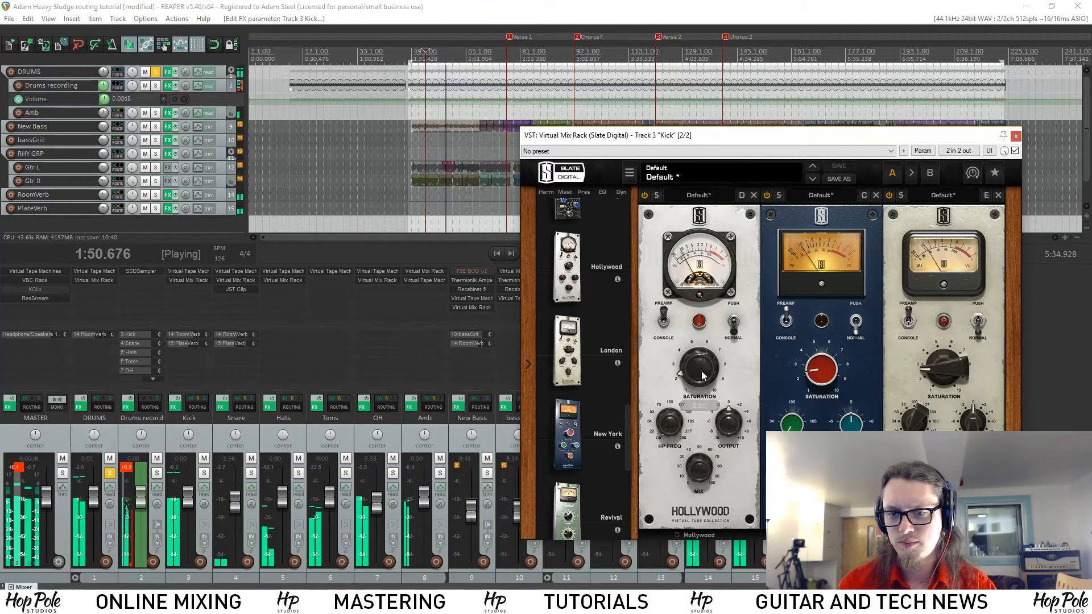
pyautogui.press('space')
# Step: Raise the saturation of all three modules slightly, setting Hollywood to about 3.1 and New York to 3.20
pyautogui.moveTo(703, 367); pyautogui.dragTo(705, 352)
pyautogui.moveTo(831, 371); pyautogui.dragTo(838, 362)
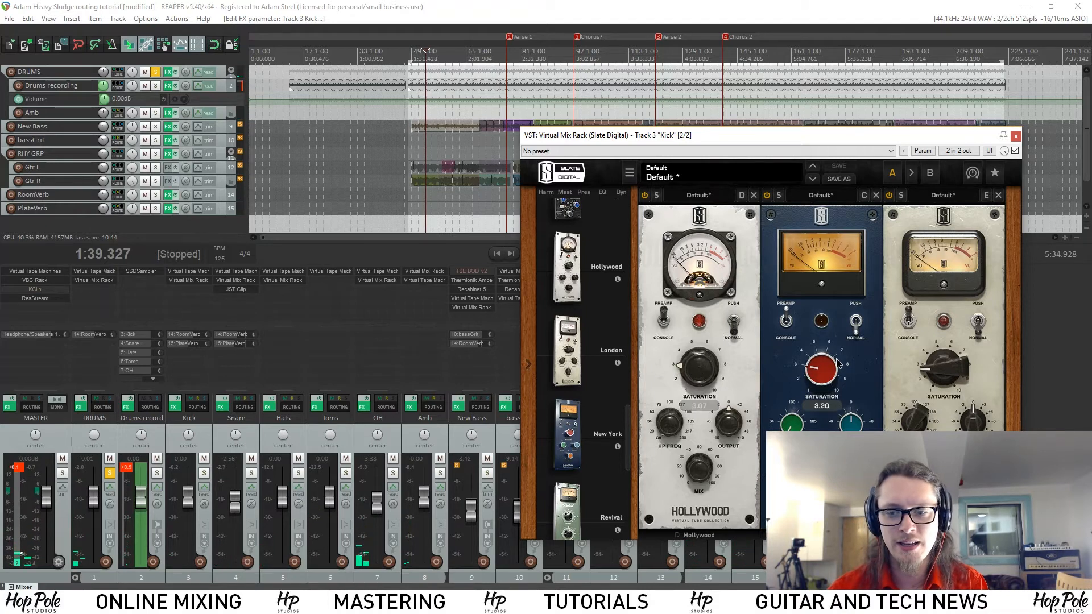
pyautogui.moveTo(949, 366); pyautogui.dragTo(900, 402)
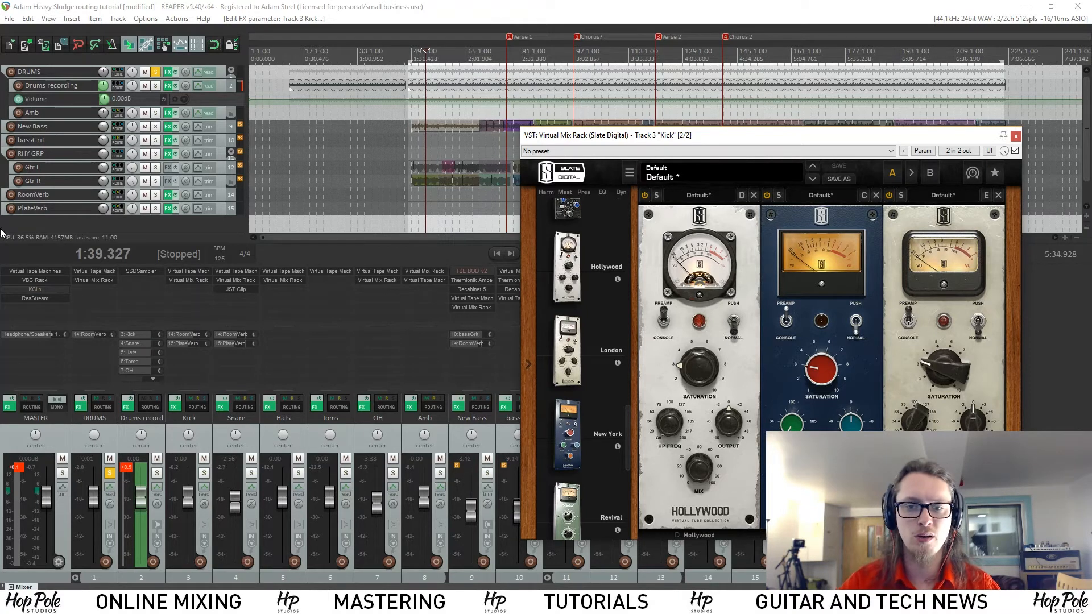
# Step: Unsolo the DRUMS track and play the full mix with the Kick's Virtual Mix Rack active
pyautogui.click(109, 473)
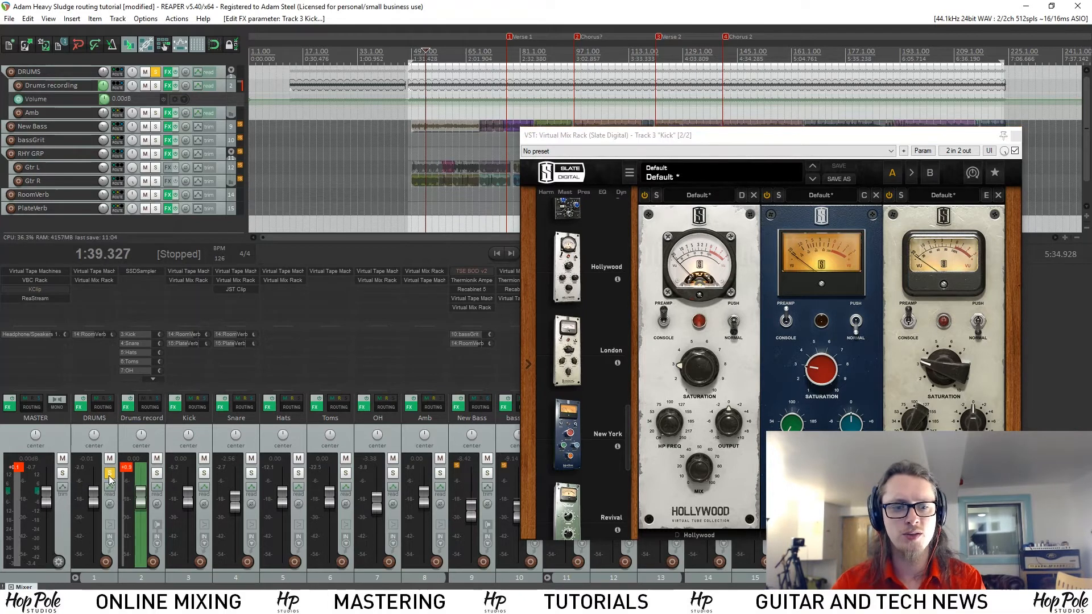
pyautogui.press('space')
pyautogui.moveTo(682, 138); pyautogui.dragTo(676, 137)
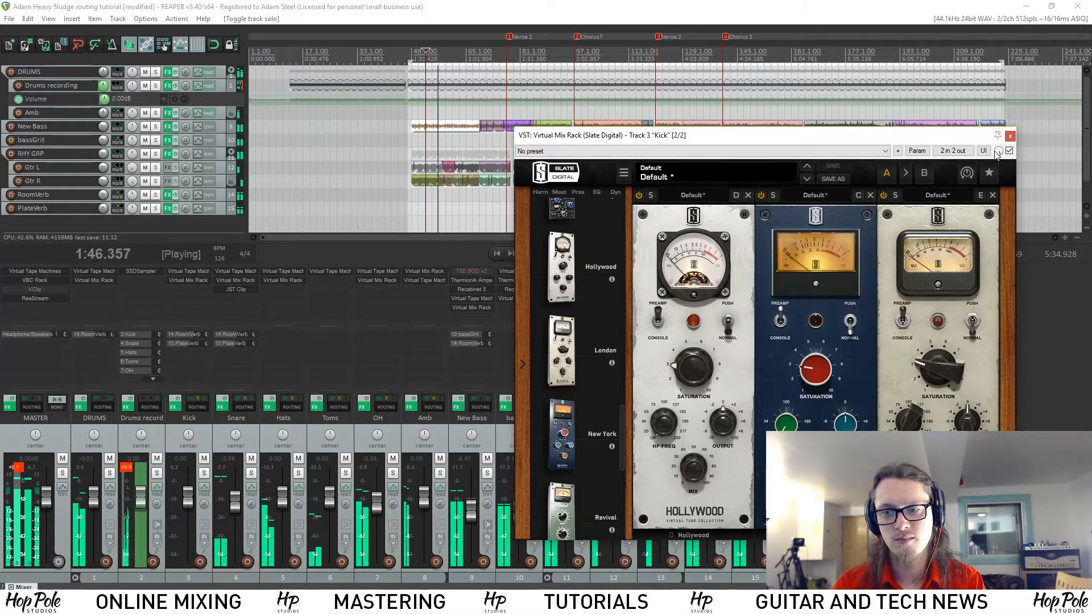
# Step: Bypass the Kick's Virtual Mix Rack, restart the full mix, and re-enable the plug-in during playback to compare the kick
pyautogui.click(1010, 151)
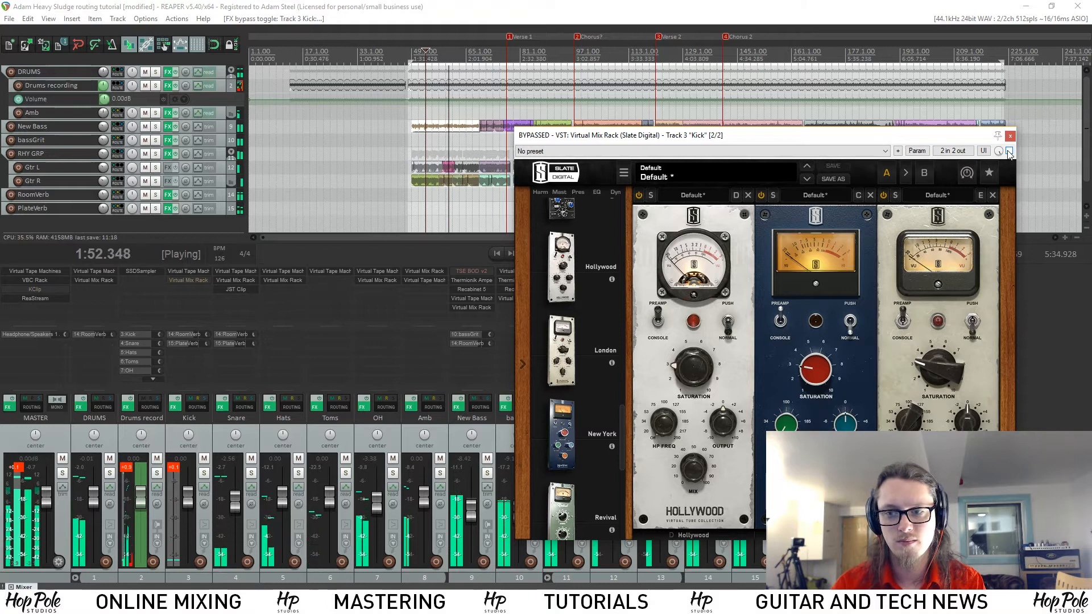
pyautogui.press('space')
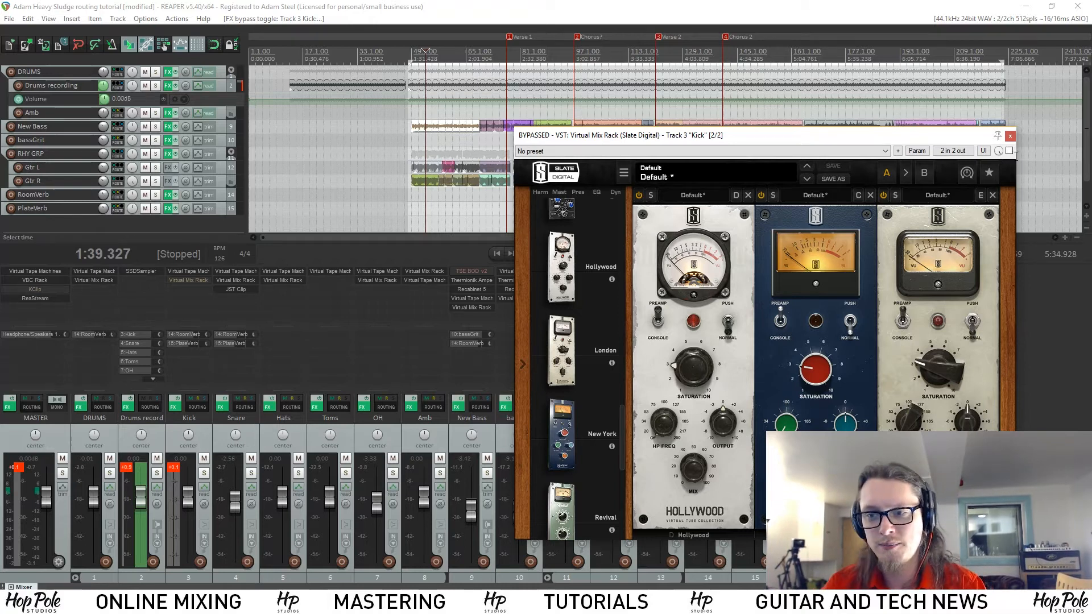
pyautogui.press('space')
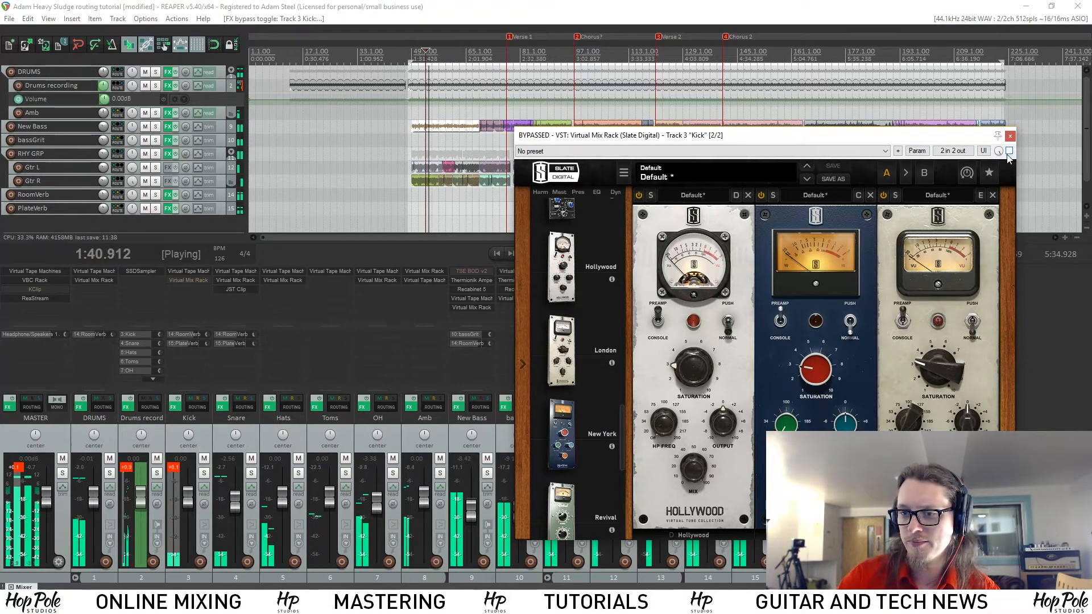
pyautogui.click(1008, 151)
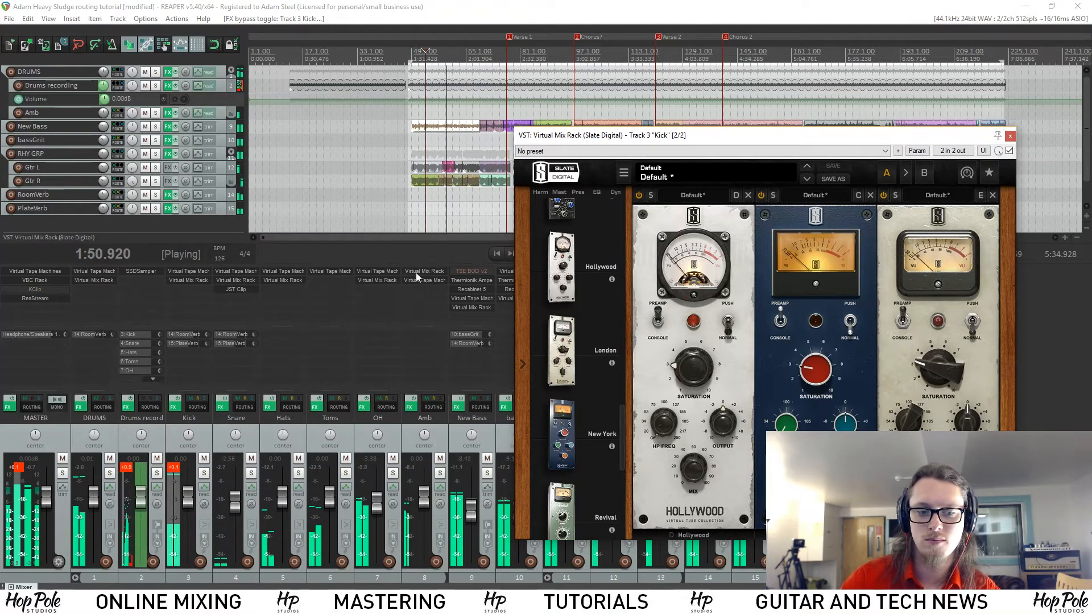
# Step: Stop the mix playback and close the Kick's Virtual Mix Rack window
pyautogui.press('space')
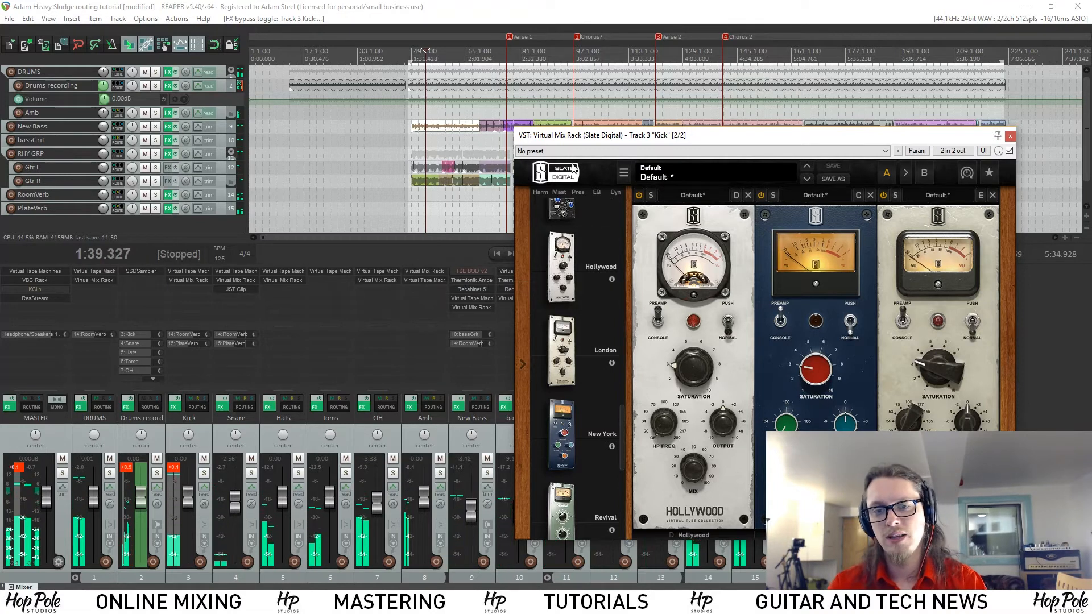
pyautogui.moveTo(922, 138); pyautogui.dragTo(885, 142)
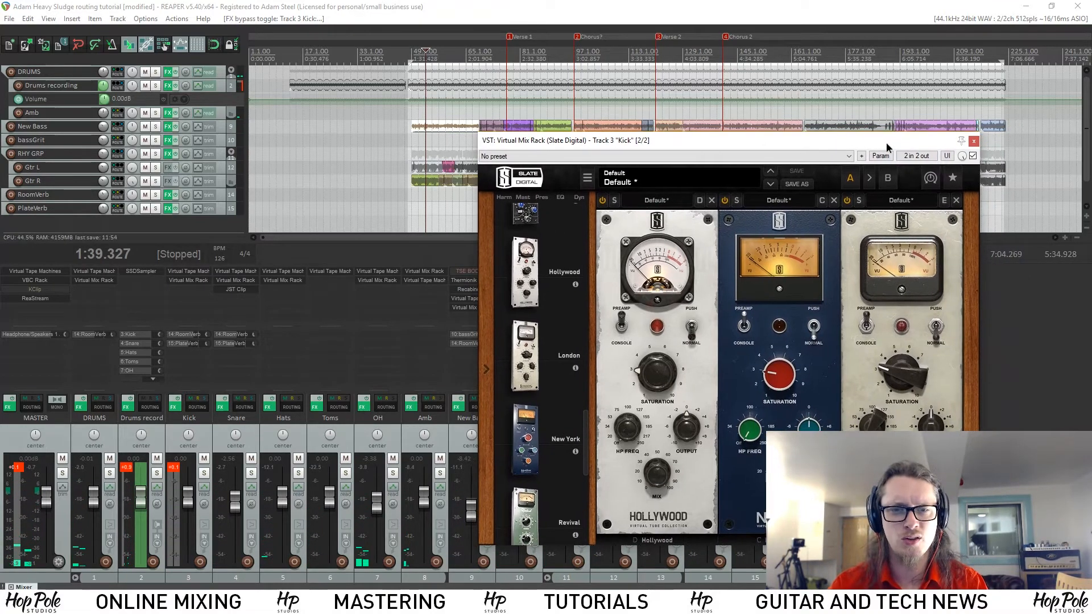
pyautogui.click(973, 141)
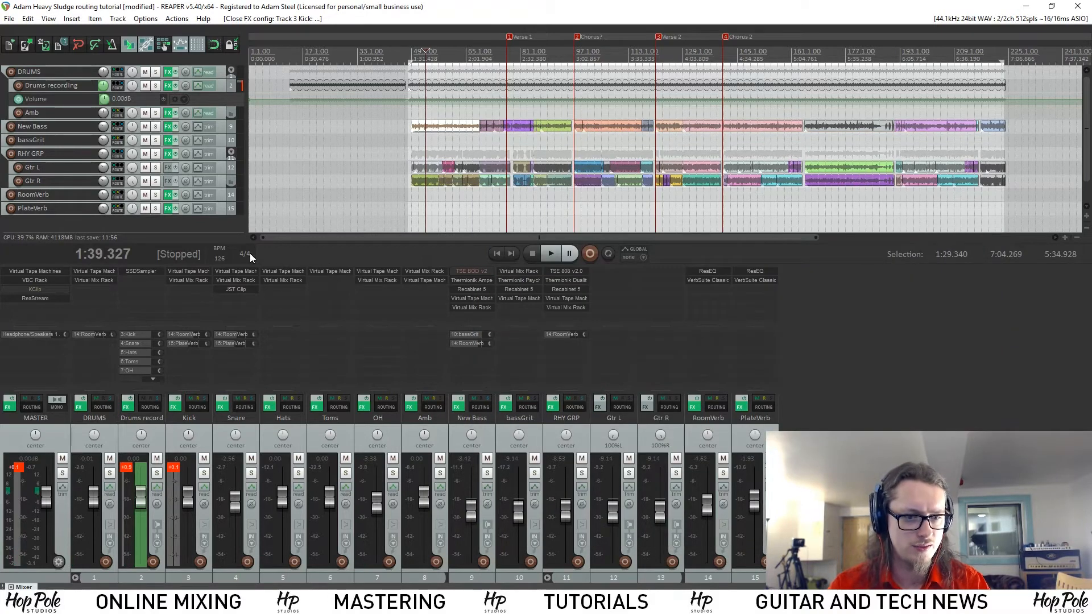
# Step: Solo the Snare and Drums recording tracks and bypass JST Clip on the Snare
pyautogui.click(250, 473)
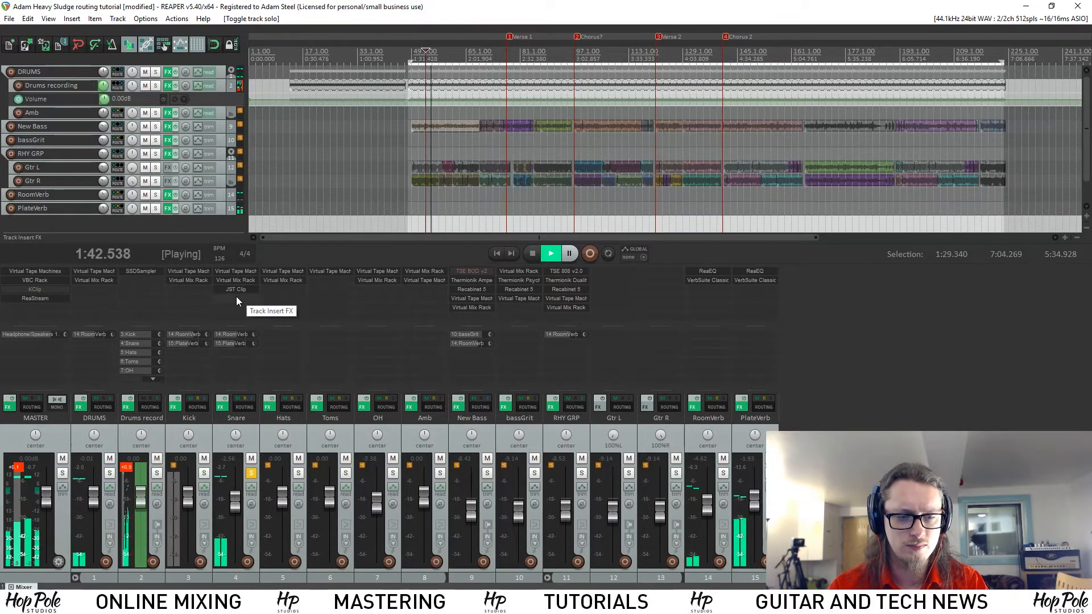
pyautogui.press('space')
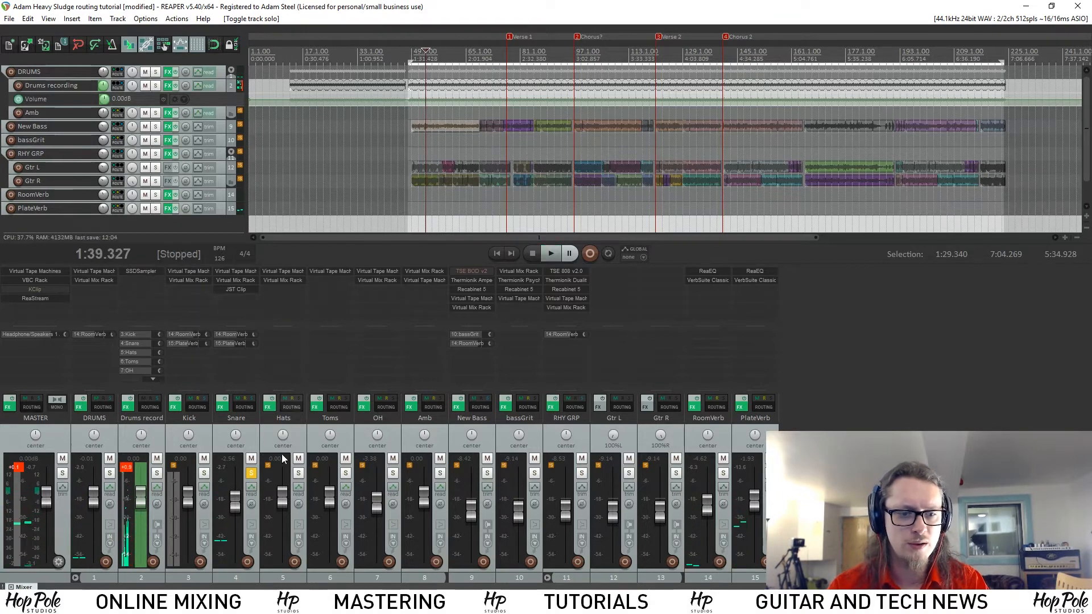
pyautogui.doubleClick(233, 290)
pyautogui.keyDown('shift'); pyautogui.click(224, 290); pyautogui.keyUp('shift')
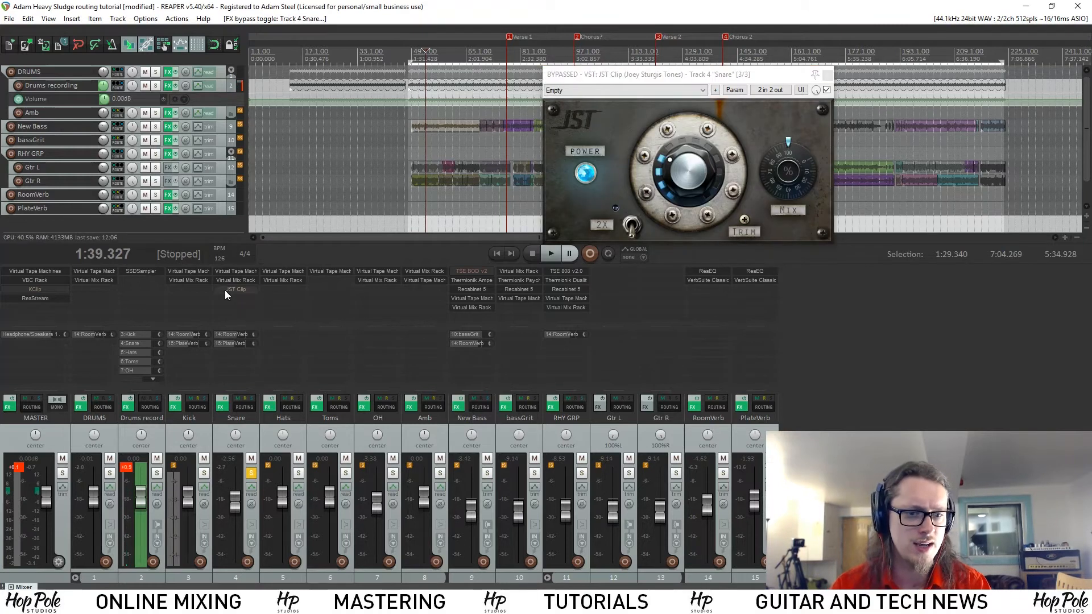
pyautogui.click(156, 473)
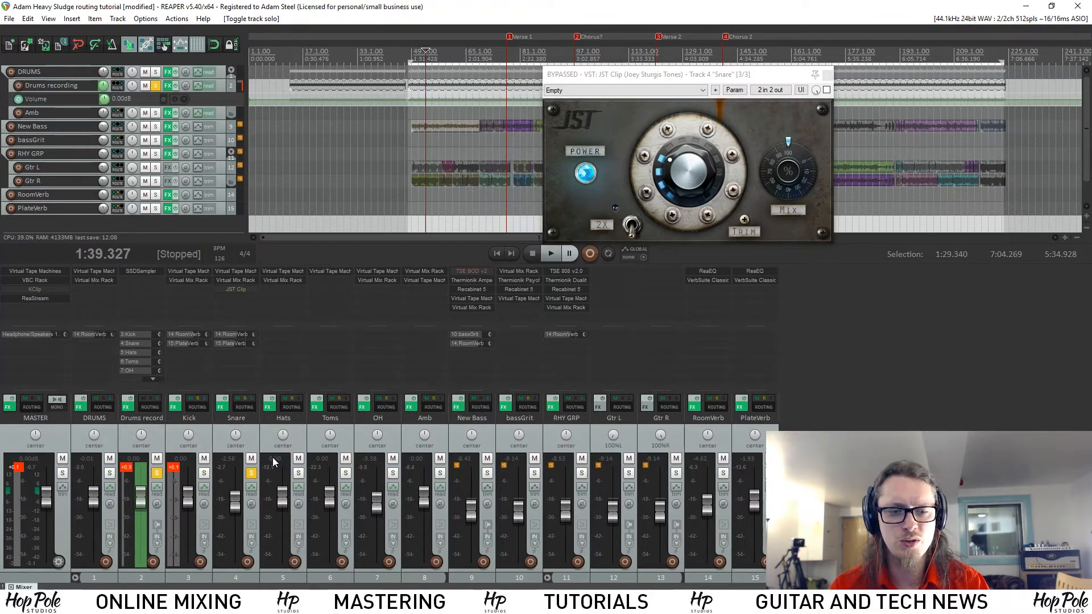
# Step: Open the Snare's Virtual Mix Rack and add a Hollywood module at the end of the chain during playback
pyautogui.doubleClick(230, 280)
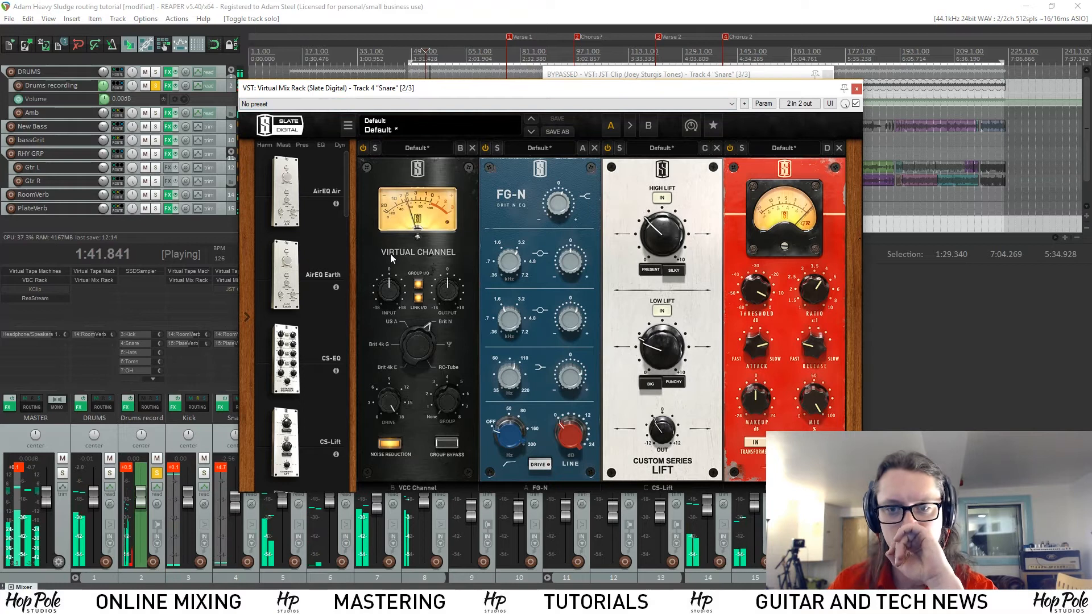
pyautogui.scroll(-3, 322, 339)
pyautogui.scroll(-5, 307, 343)
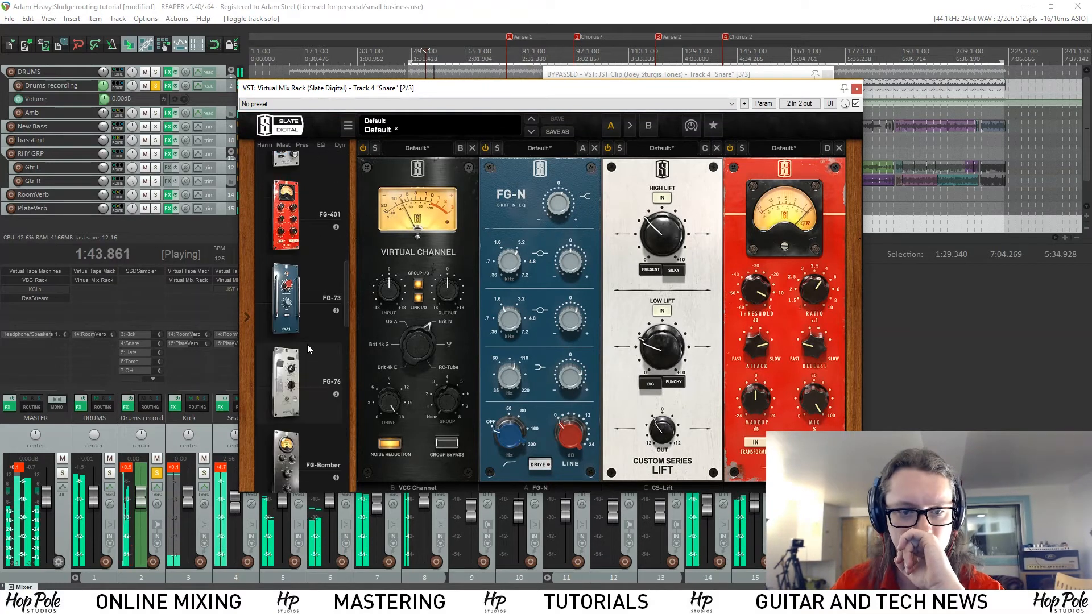
pyautogui.moveTo(295, 321); pyautogui.dragTo(893, 337)
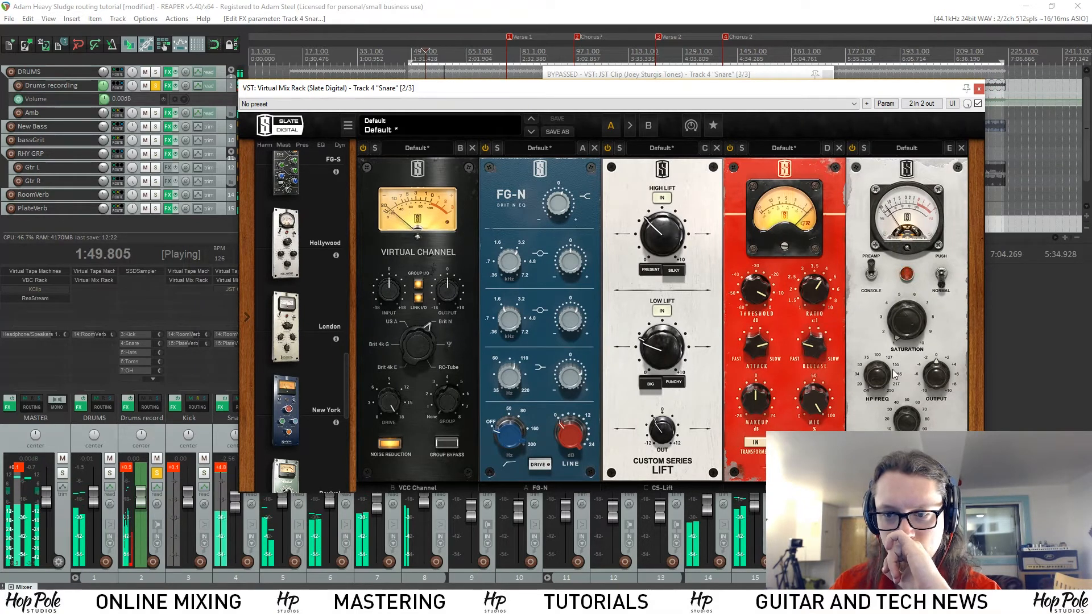
# Step: Sweep the Snare's Hollywood saturation, settle on 1.21, and move the module directly after the Virtual Channel
pyautogui.moveTo(881, 374); pyautogui.dragTo(913, 214)
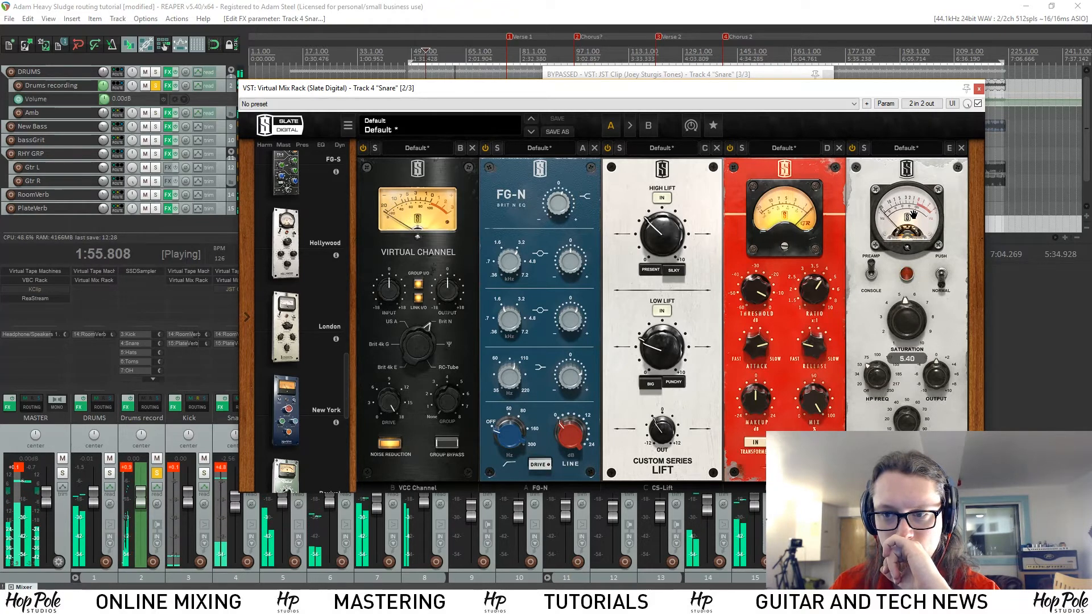
pyautogui.moveTo(910, 117); pyautogui.dragTo(911, 370)
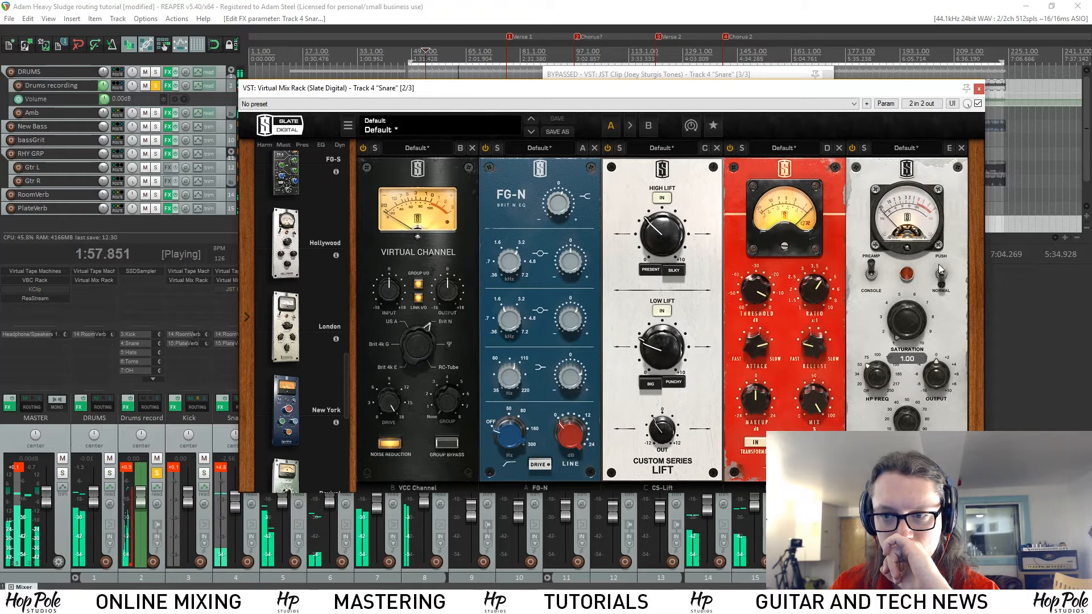
pyautogui.moveTo(914, 327); pyautogui.dragTo(914, 322)
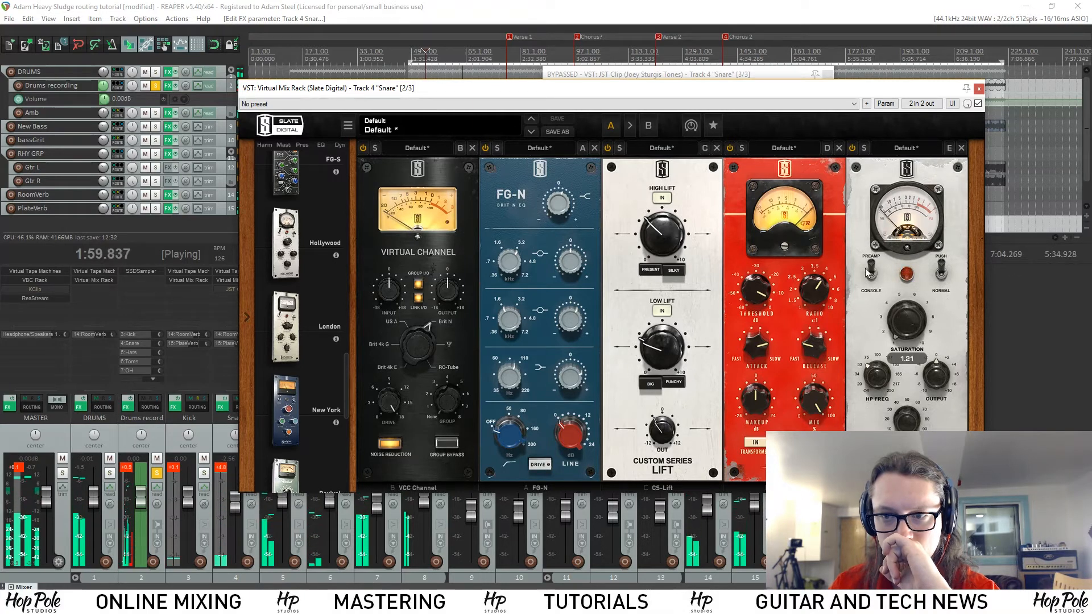
pyautogui.moveTo(900, 216); pyautogui.dragTo(530, 258)
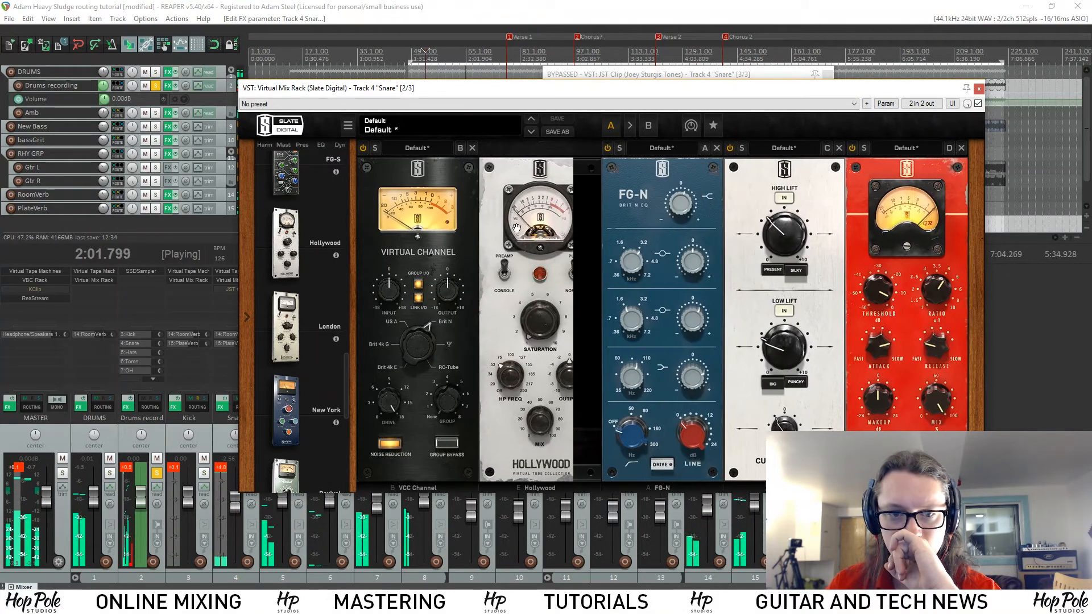
# Step: Add a New York module after Hollywood with saturation at 3.67, and reset the Snare's peak indicator
pyautogui.moveTo(286, 410); pyautogui.dragTo(665, 276)
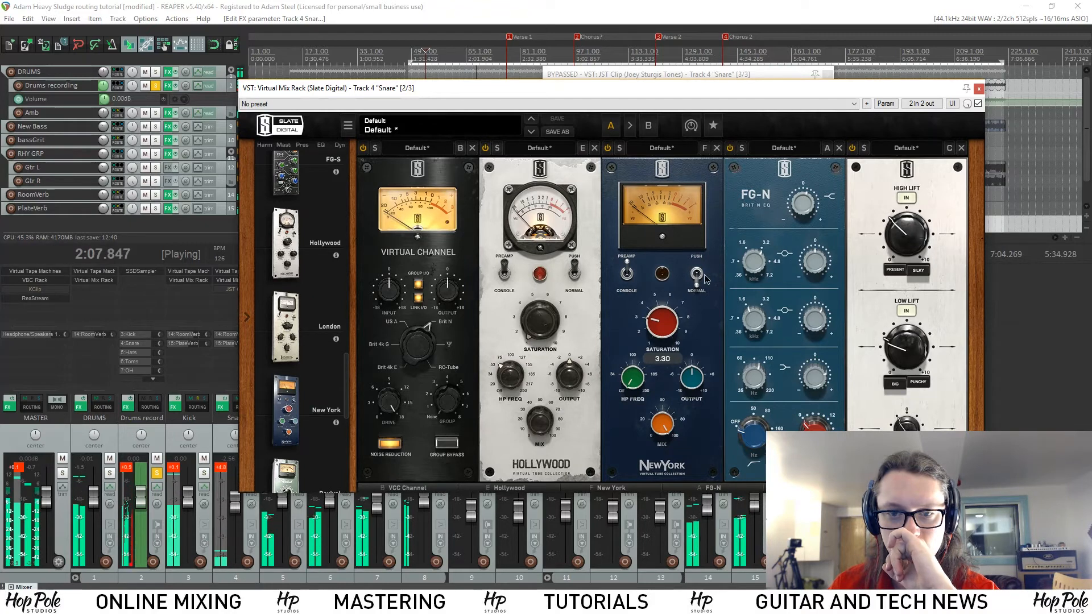
pyautogui.moveTo(662, 327); pyautogui.dragTo(661, 331)
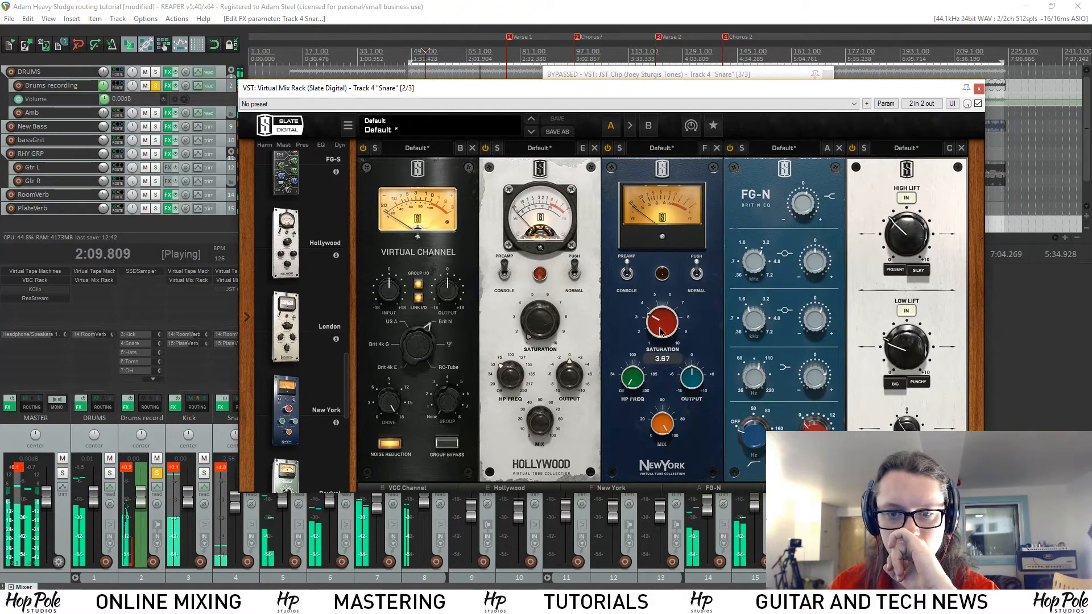
pyautogui.click(222, 478)
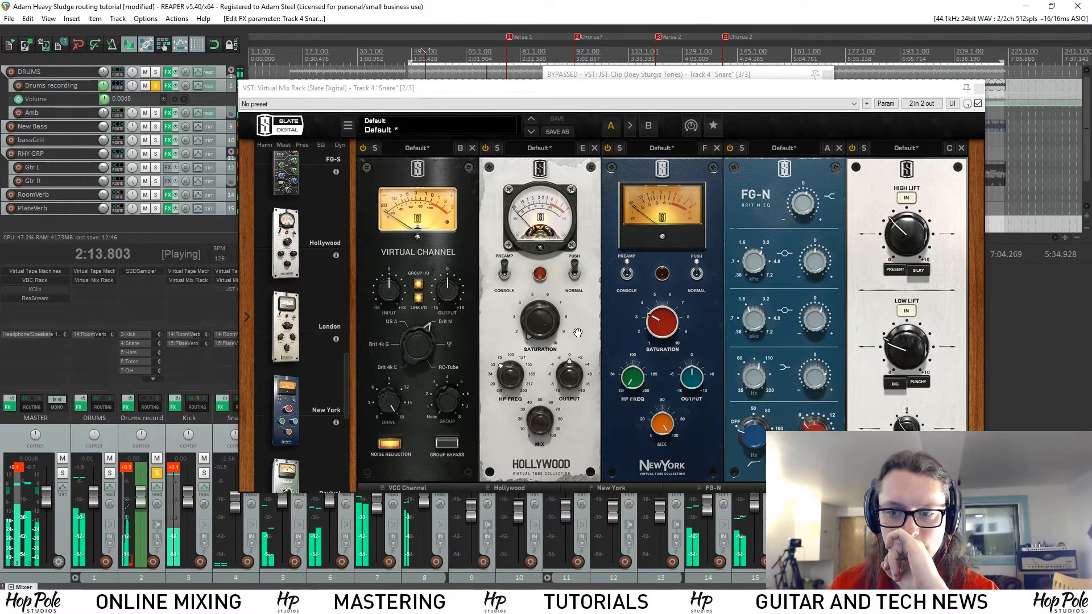
# Step: Set the Custom Series Lift's Low Lift to 2.36, reduce its High Lift, and set New York's HP frequency to 15.3 Hz
pyautogui.click(908, 360)
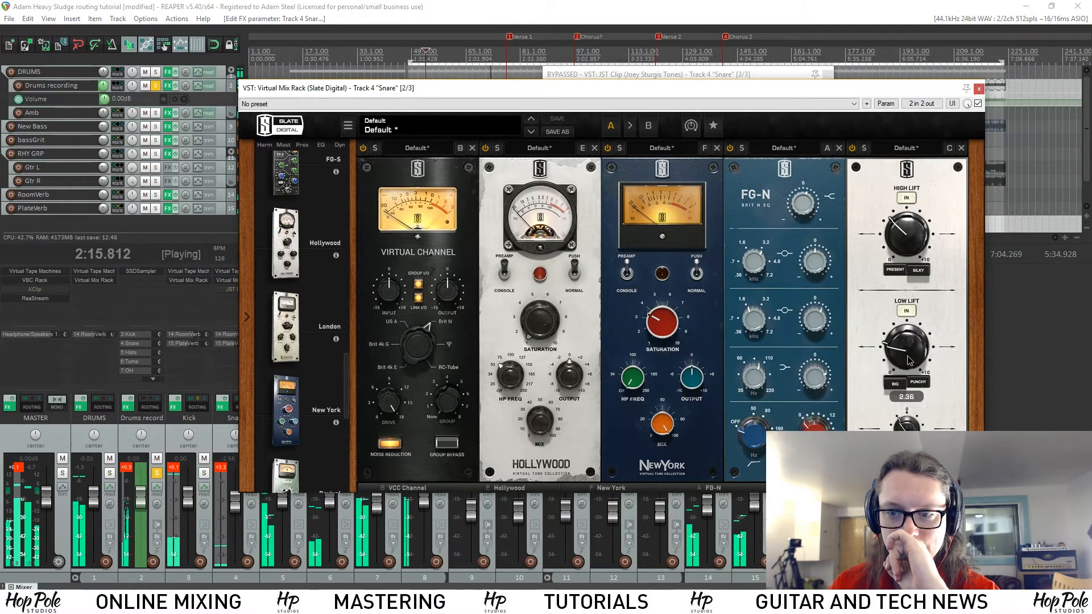
pyautogui.moveTo(907, 233); pyautogui.dragTo(906, 244)
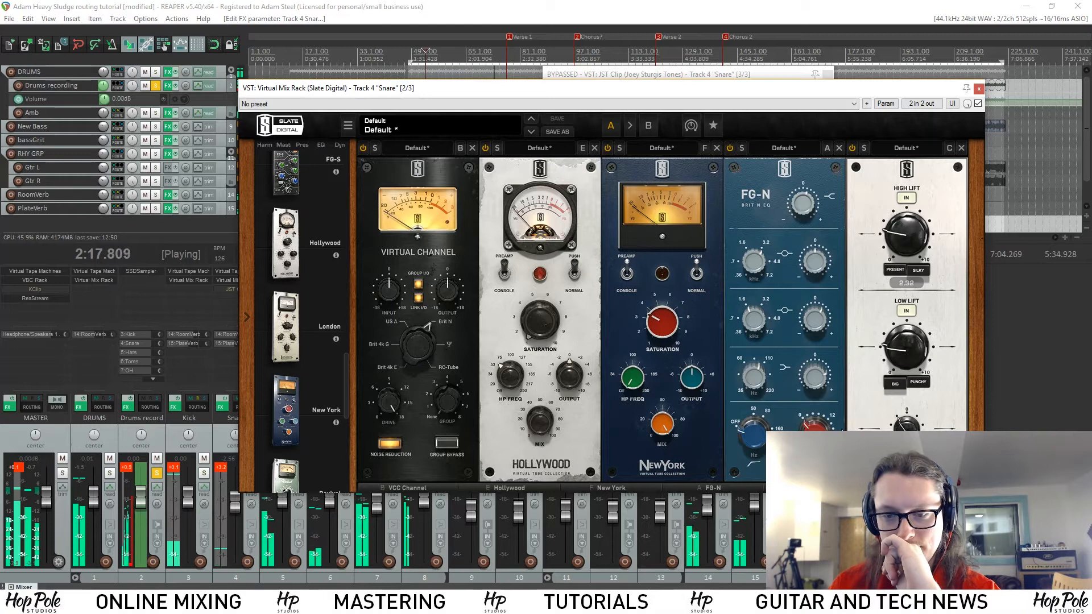
pyautogui.moveTo(639, 383); pyautogui.dragTo(638, 380)
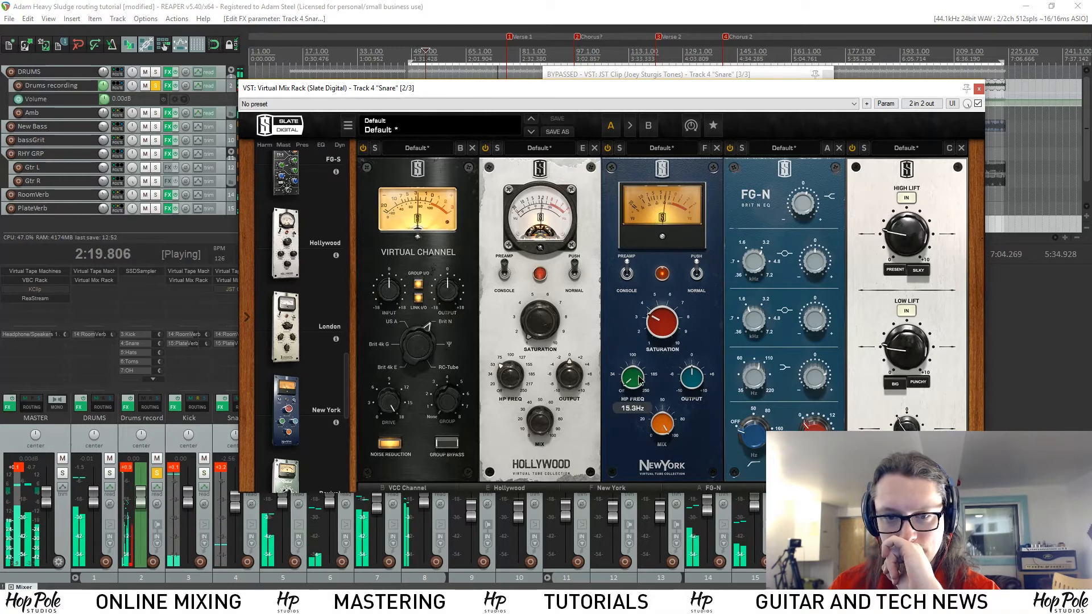
pyautogui.moveTo(511, 371); pyautogui.dragTo(521, 362)
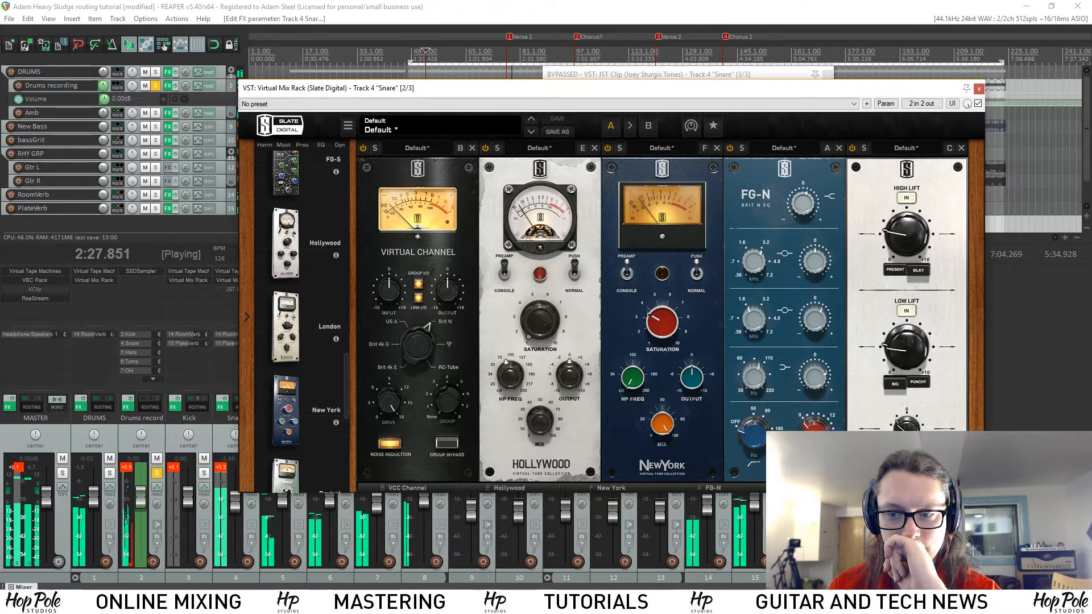
pyautogui.press('space')
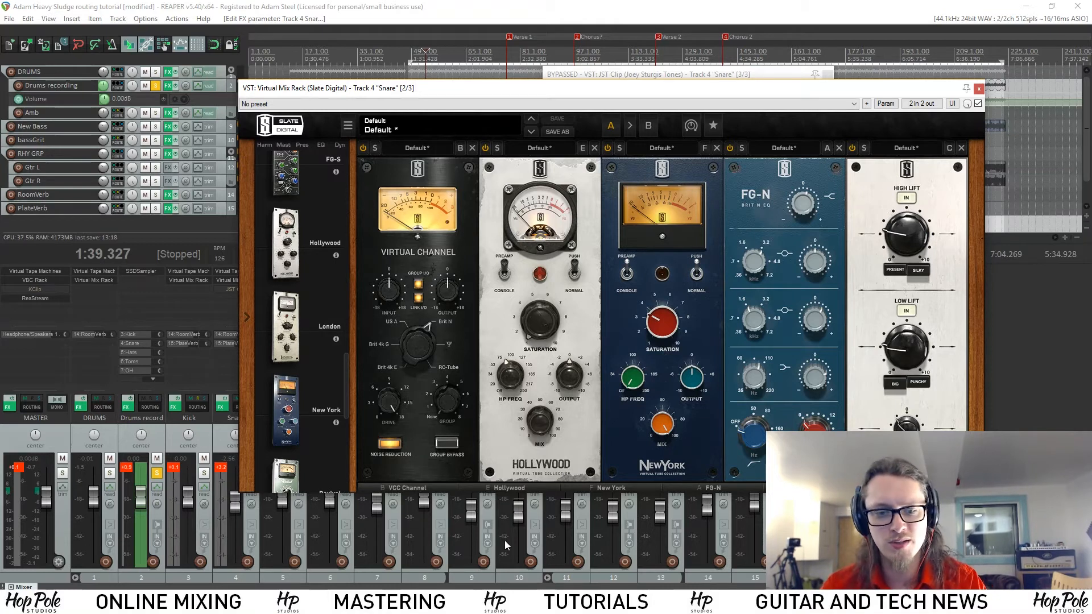
# Step: Unsolo the Drums recording track, close the JST Clip window, and clear all remaining solos during playback
pyautogui.click(224, 475)
pyautogui.click(189, 467)
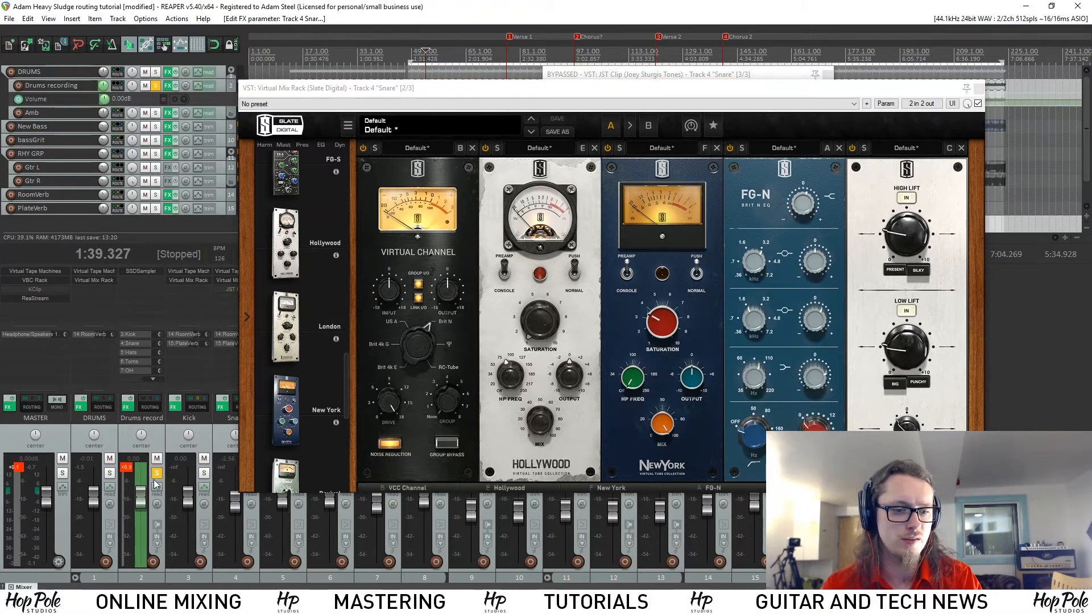
pyautogui.click(157, 474)
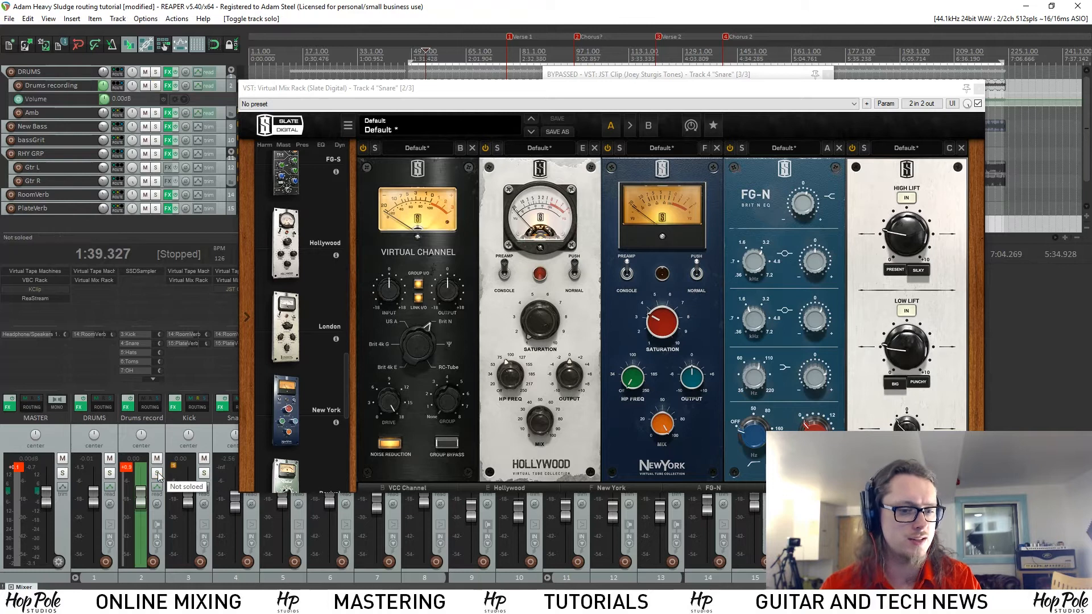
pyautogui.click(827, 74)
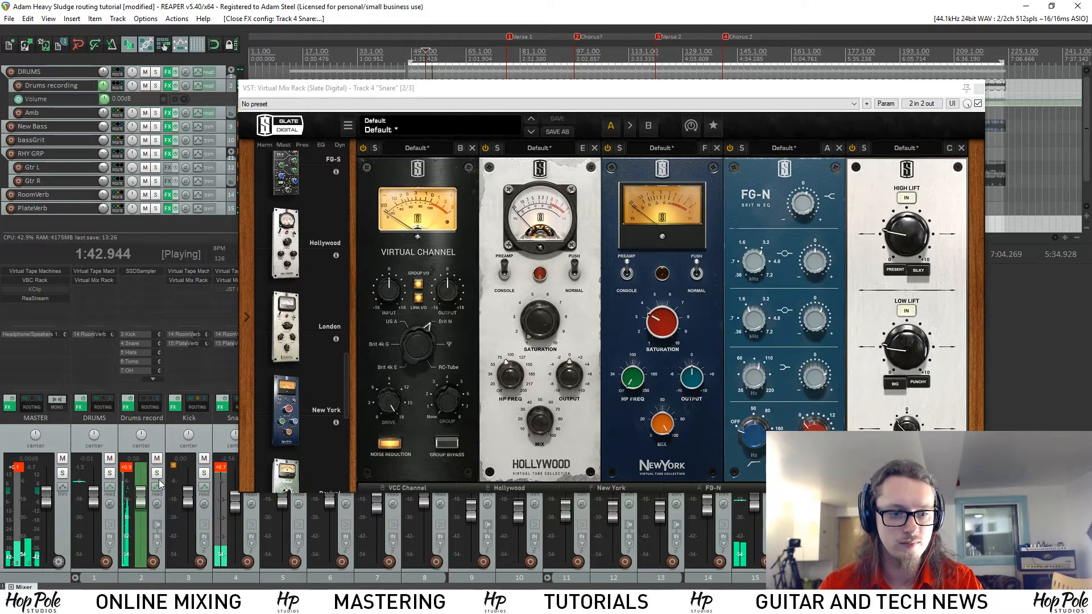
pyautogui.hotkey('alt', 'F6')
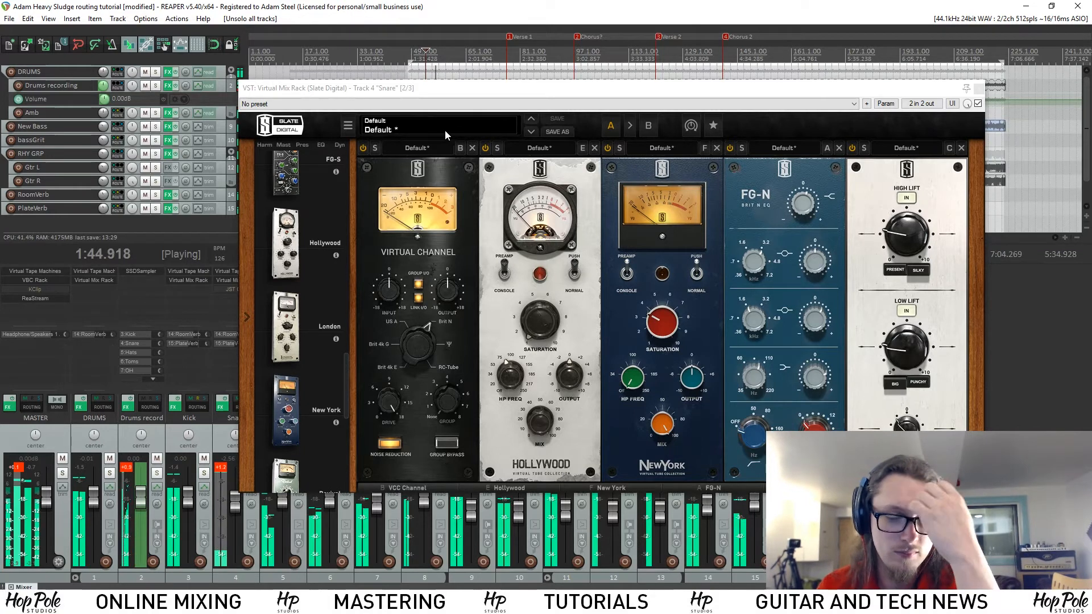
# Step: Lower the Snare's Hollywood saturation to 1.00 while the full mix plays, and close its Virtual Mix Rack
pyautogui.click(517, 93)
pyautogui.moveTo(518, 93)
pyautogui.mouseDown()
pyautogui.moveTo(503, 107)
pyautogui.moveTo(522, 98)
pyautogui.mouseUp()
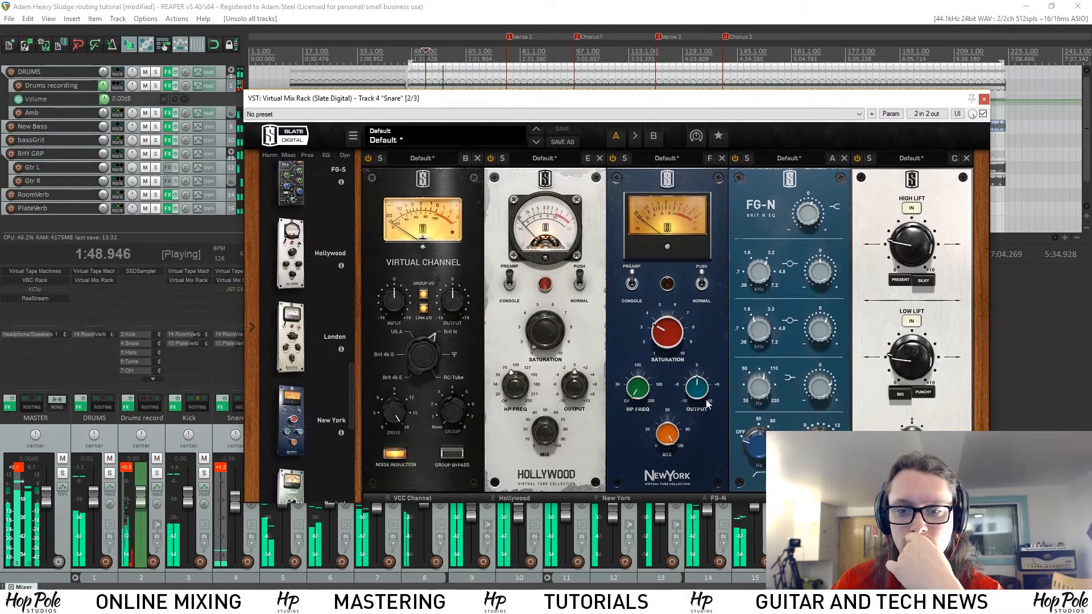
pyautogui.moveTo(812, 218); pyautogui.dragTo(886, 132)
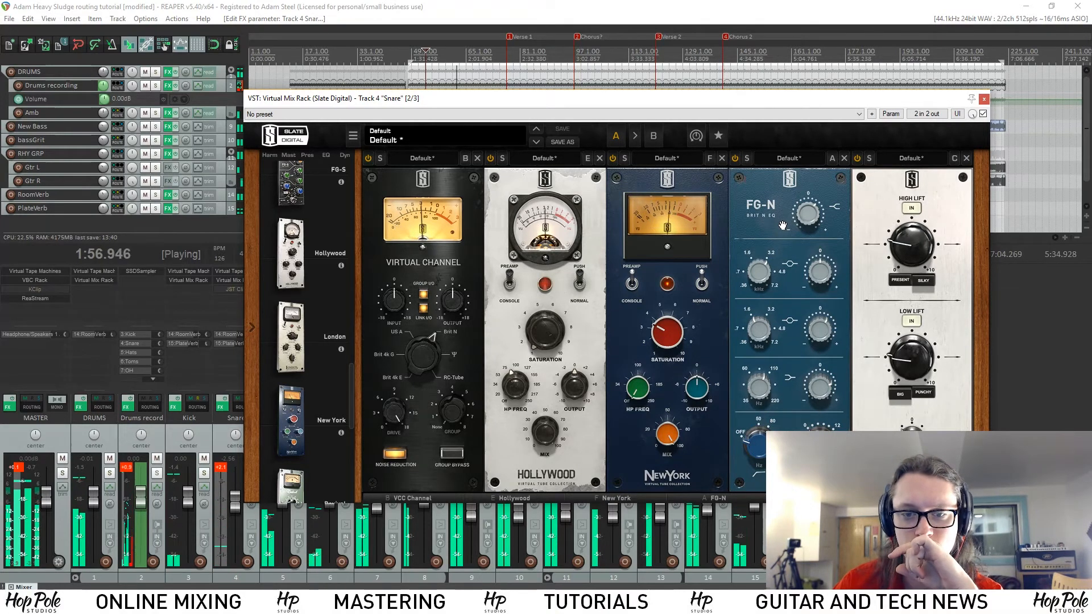
pyautogui.moveTo(546, 331); pyautogui.dragTo(556, 370)
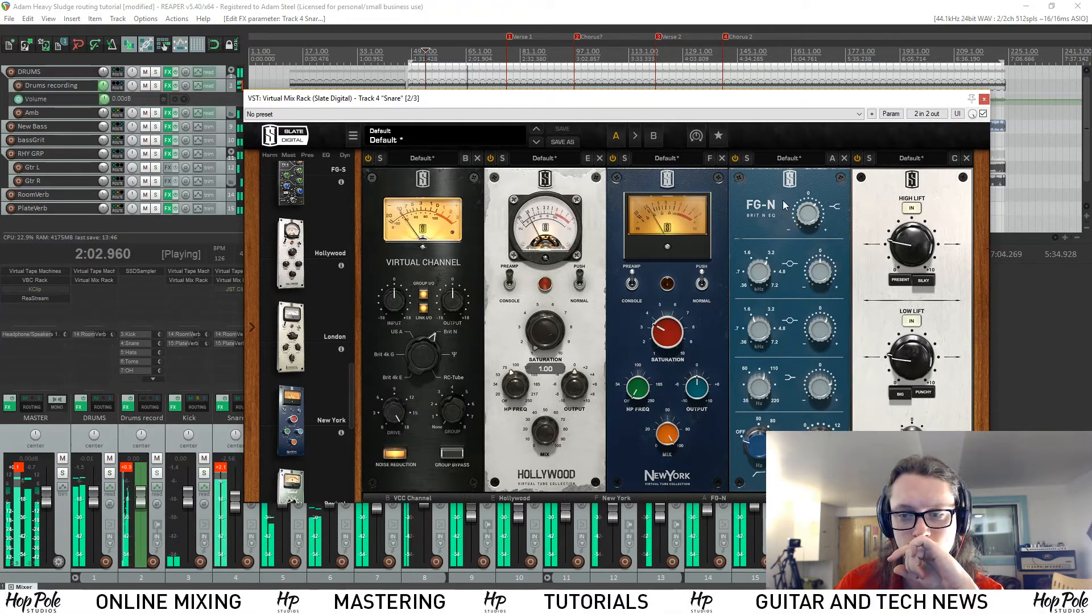
pyautogui.click(984, 100)
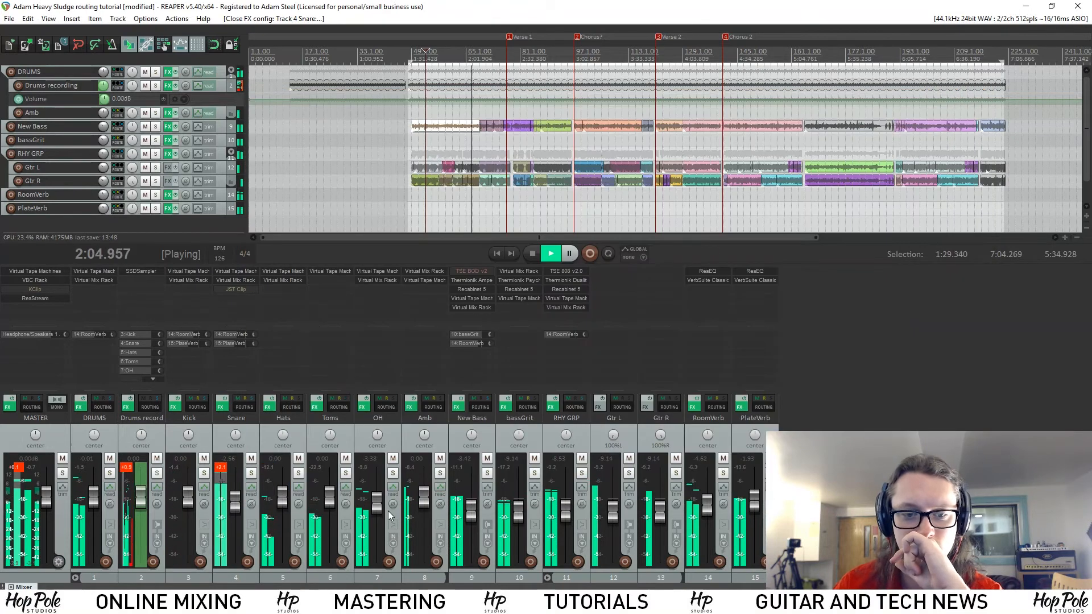
# Step: Solo the OH track, play it, and open its Virtual Mix Rack
pyautogui.press('space')
pyautogui.click(393, 474)
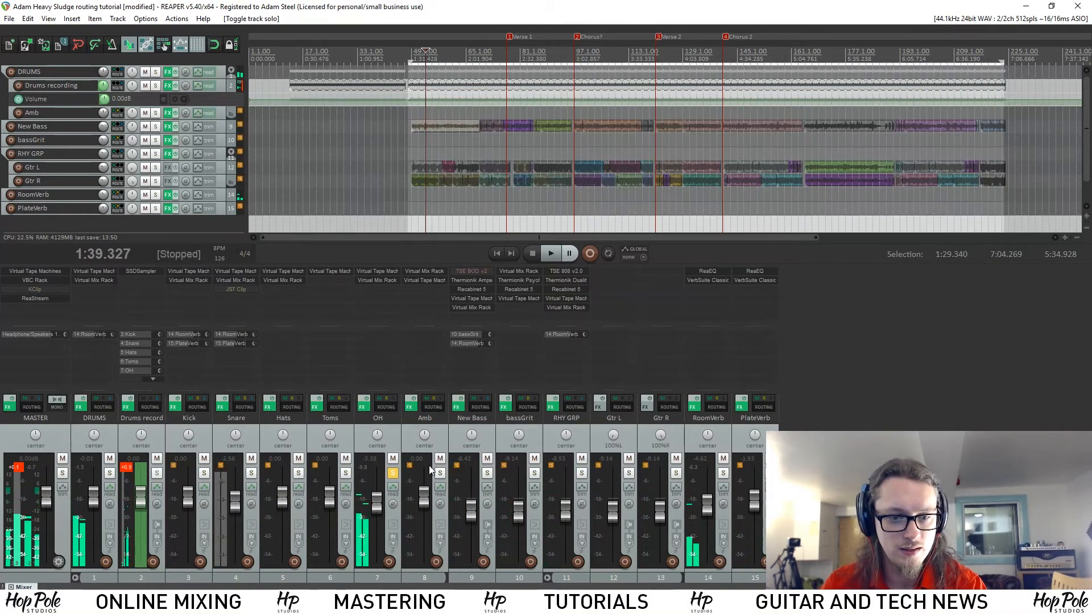
pyautogui.press('space')
pyautogui.click(378, 279)
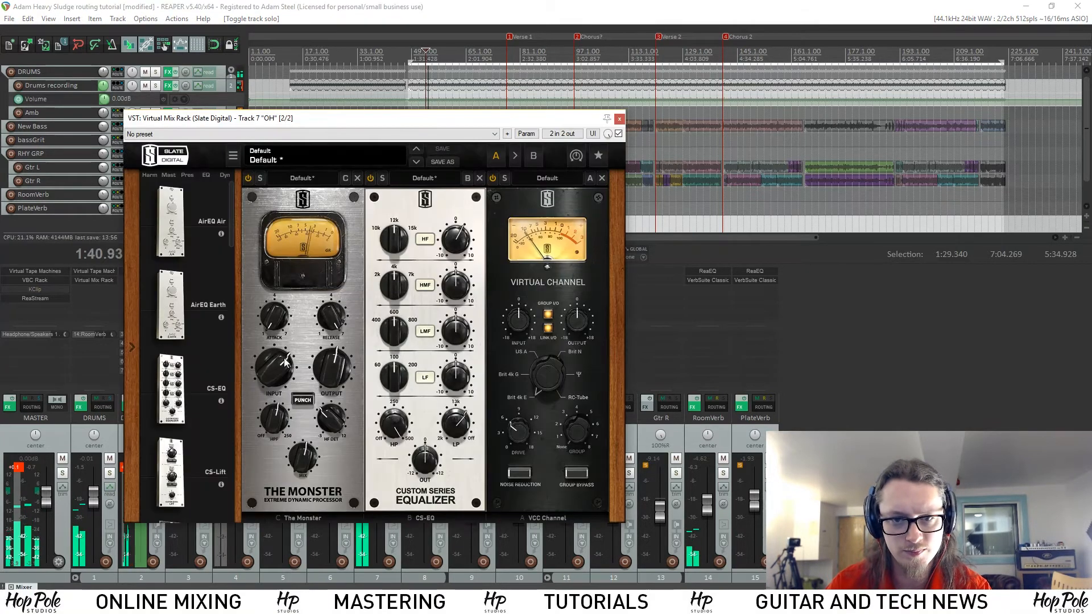
# Step: Insert a New York module between the Custom Series Equalizer and Virtual Channel on OH, and raise its saturation
pyautogui.scroll(-5, 172, 377)
pyautogui.scroll(-5, 172, 377)
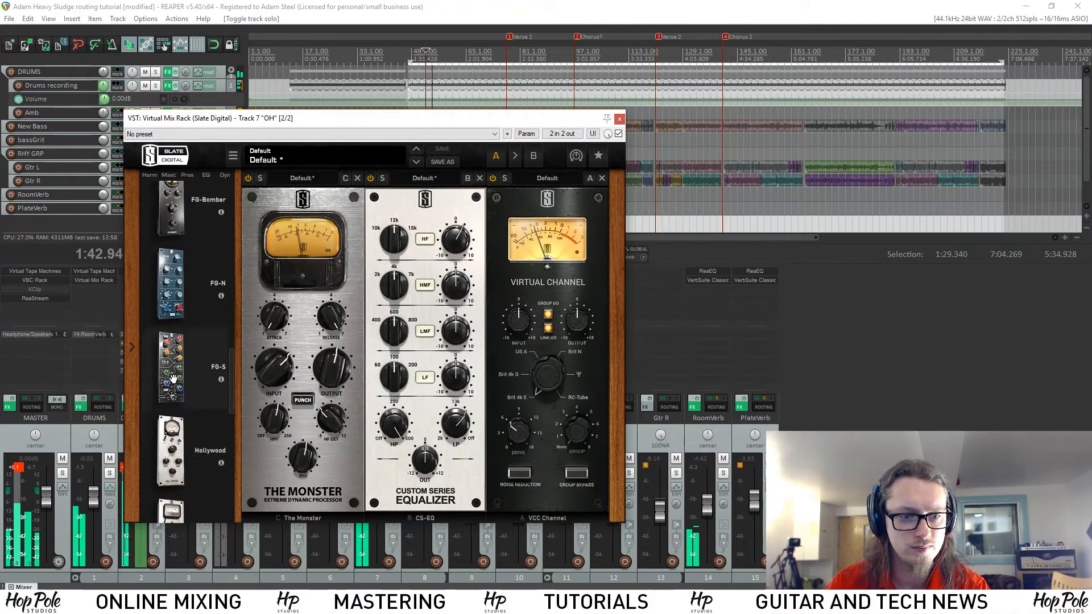
pyautogui.moveTo(186, 453); pyautogui.dragTo(549, 361)
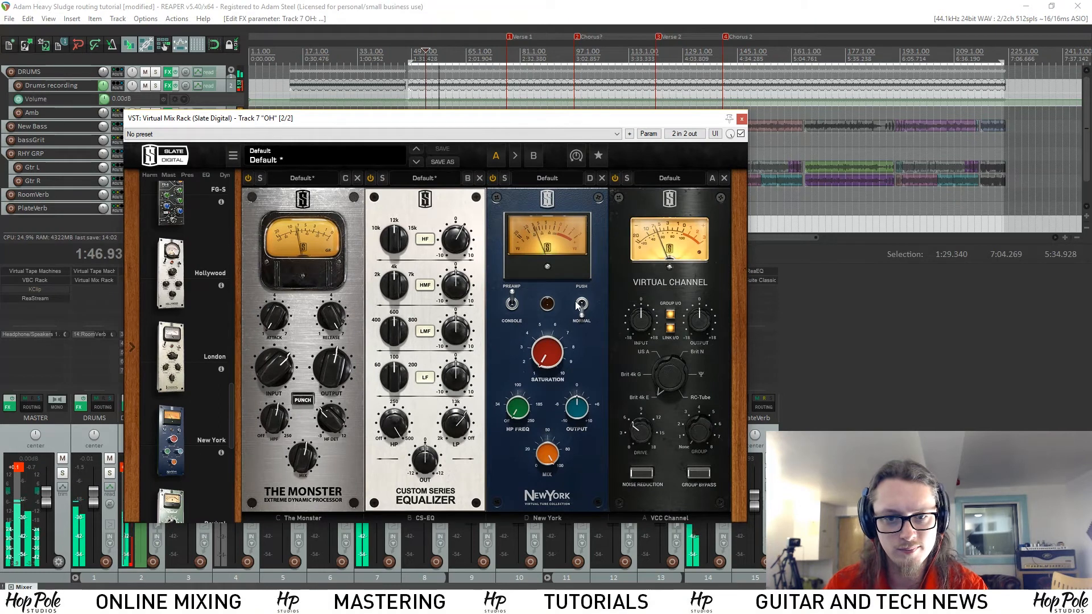
pyautogui.moveTo(547, 353); pyautogui.dragTo(547, 296)
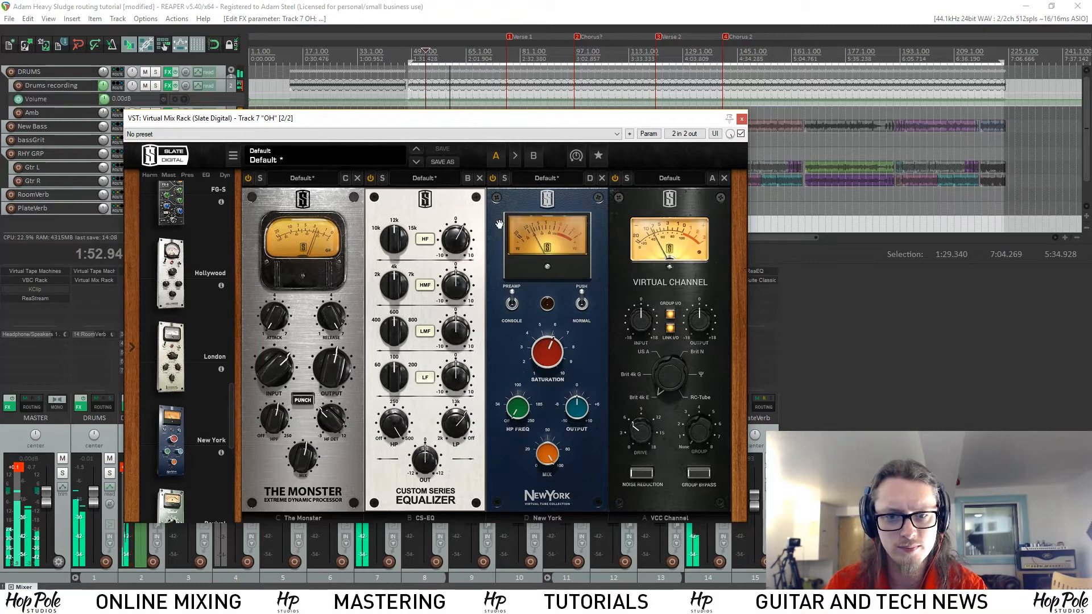
# Step: Toggle OH's New York module during soloed playback, stop, and unsolo the OH track with its rack kept open
pyautogui.click(493, 178)
pyautogui.moveTo(400, 116); pyautogui.dragTo(557, 83)
pyautogui.press('space')
pyautogui.moveTo(794, 84); pyautogui.dragTo(999, 79)
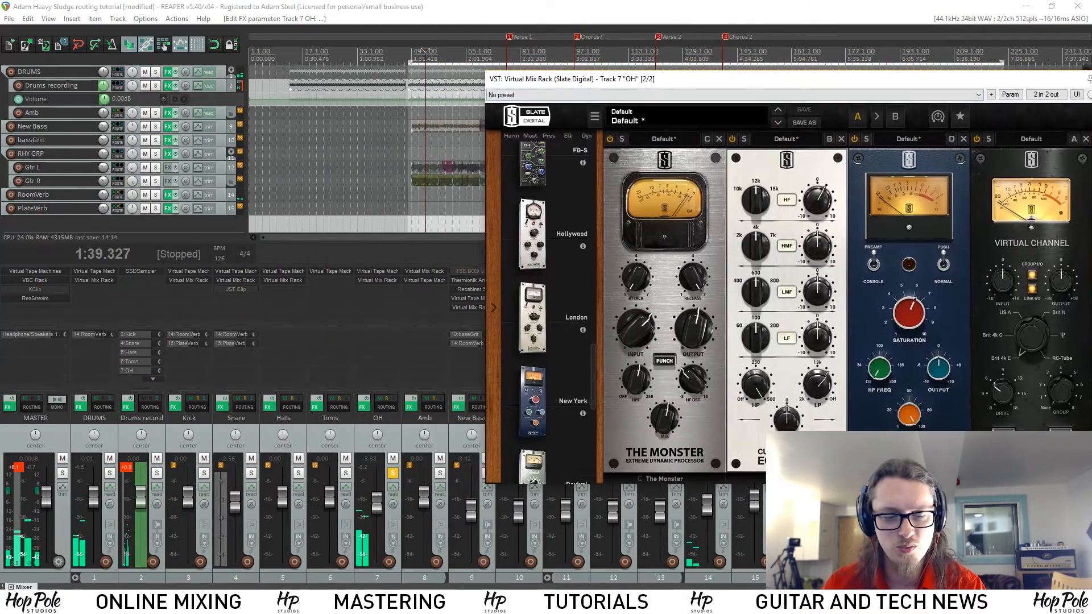
pyautogui.click(392, 473)
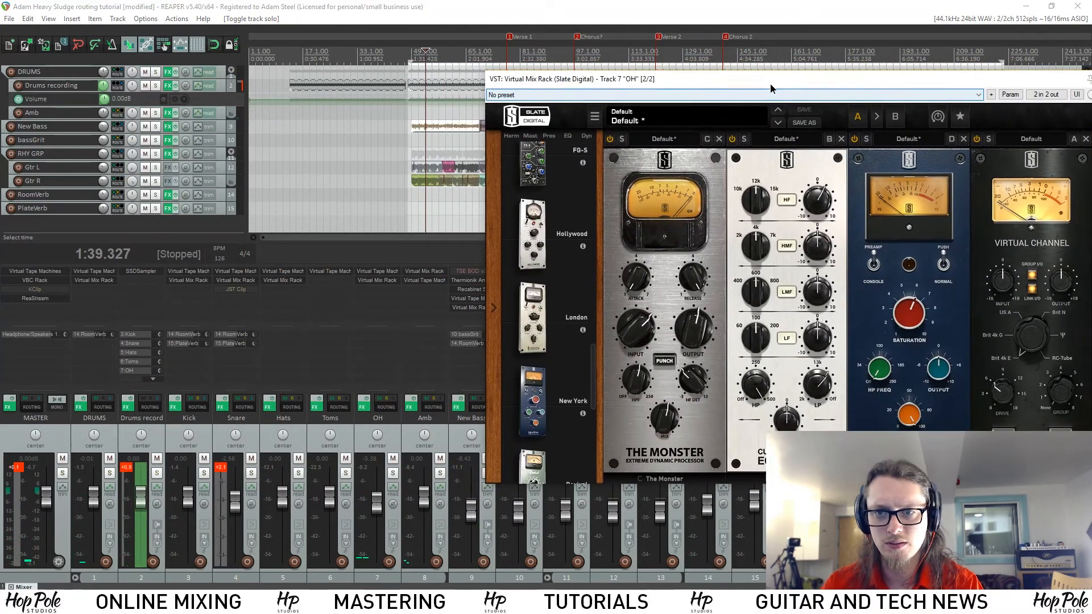
pyautogui.moveTo(770, 83); pyautogui.dragTo(491, 86)
# Step: Play the full mix and compare OH's New York module bypassed and active, then close its rack and stop playback
pyautogui.press('space')
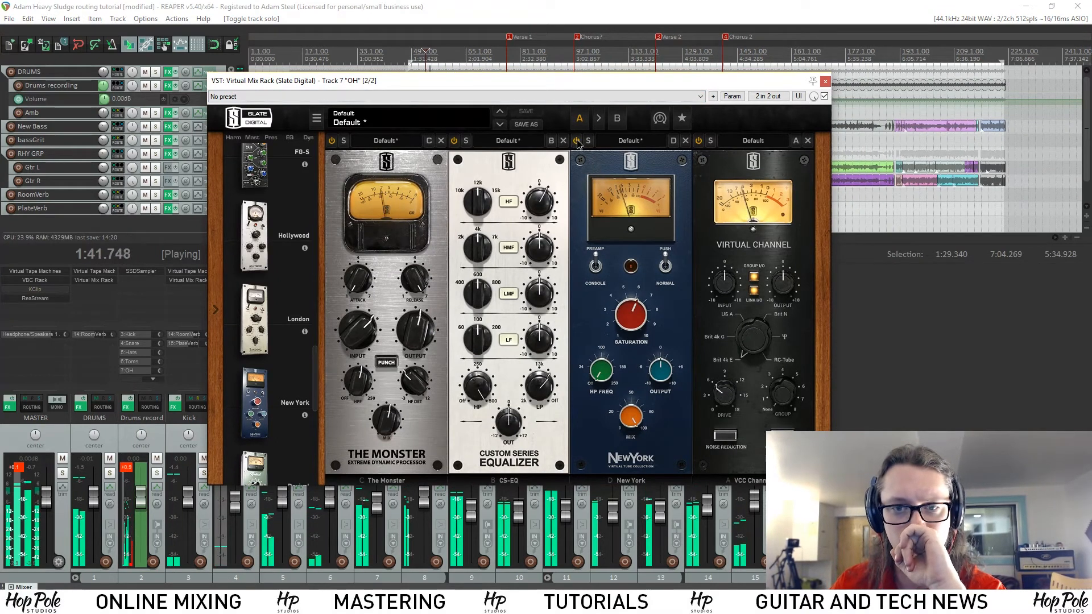
pyautogui.click(577, 142)
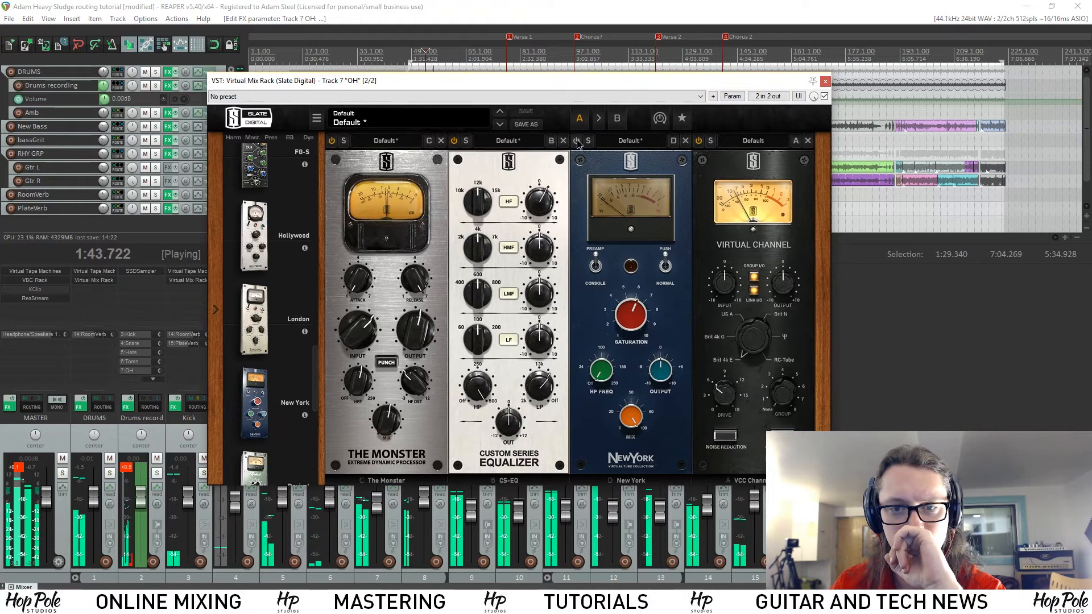
pyautogui.click(577, 141)
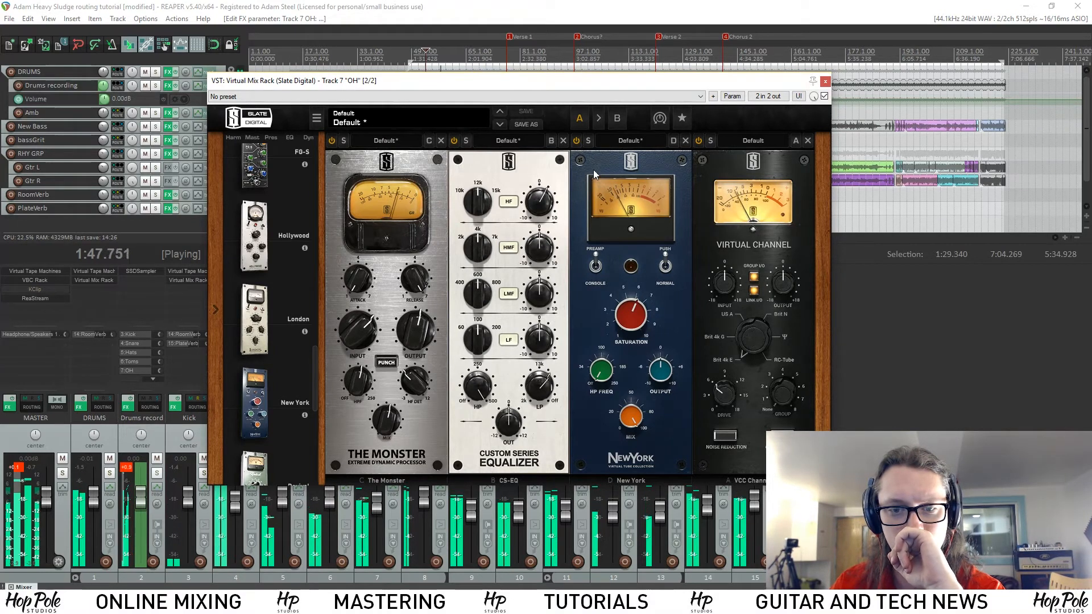
pyautogui.click(576, 141)
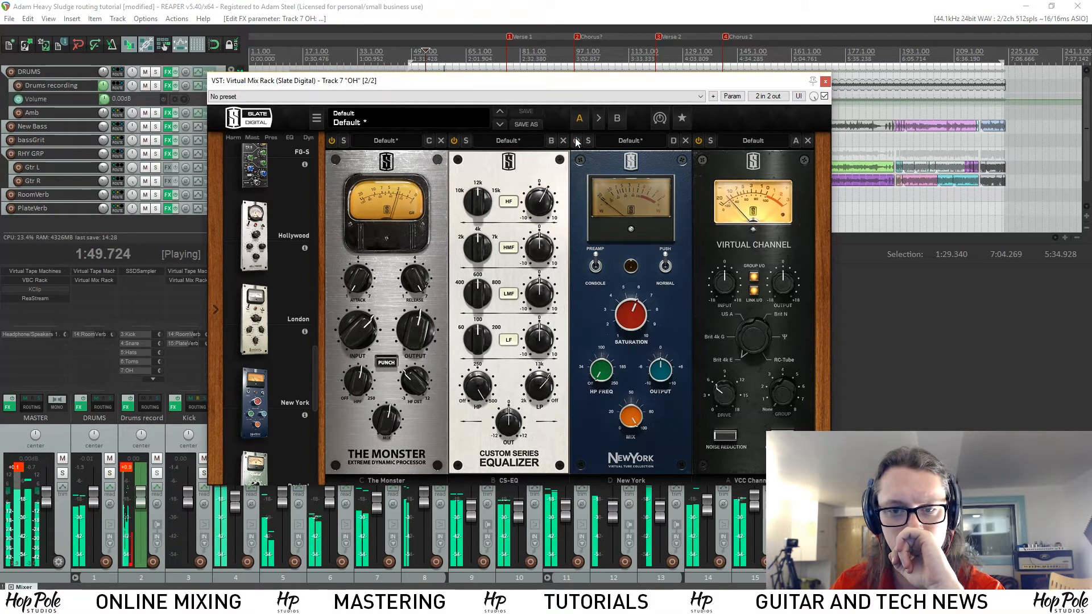
pyautogui.click(577, 141)
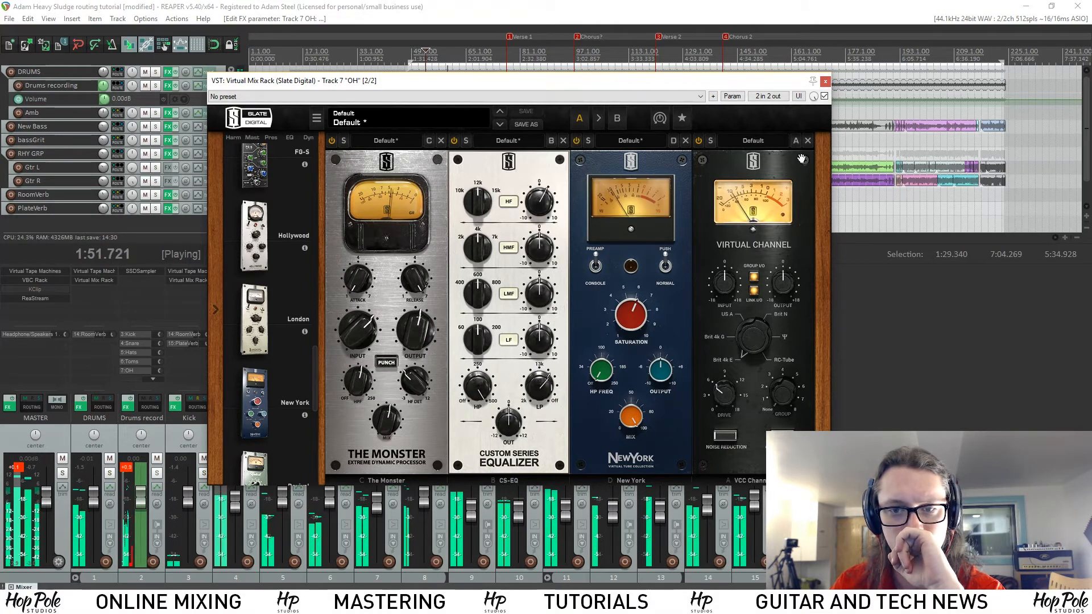
pyautogui.click(825, 83)
pyautogui.press('space')
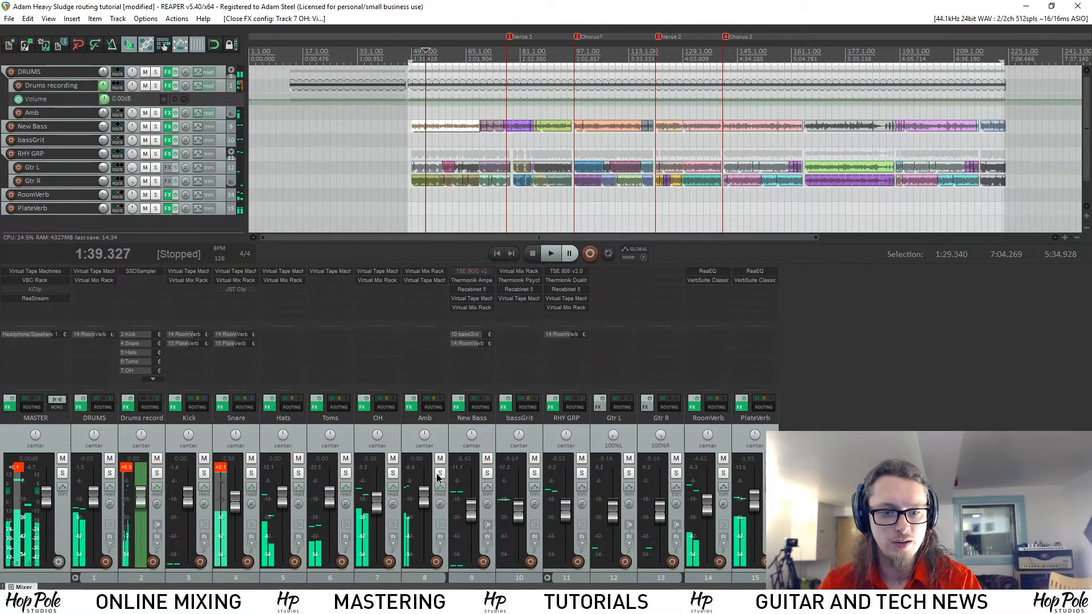
# Step: Solo the Amb track, play it, and open its Virtual Mix Rack
pyautogui.click(440, 474)
pyautogui.press('space')
pyautogui.click(415, 271)
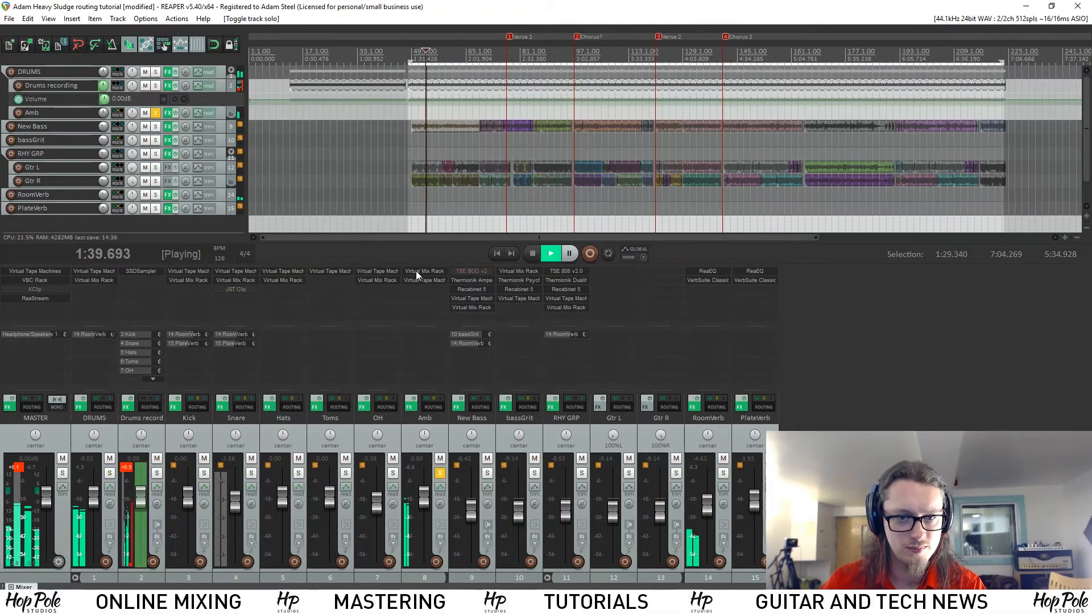
pyautogui.moveTo(560, 117); pyautogui.dragTo(501, 87)
# Step: Stop playback and insert a London module between the Custom Series Equalizer and The Monster on Amb
pyautogui.scroll(-10, 393, 372)
pyautogui.press('space')
pyautogui.scroll(-1, 377, 333)
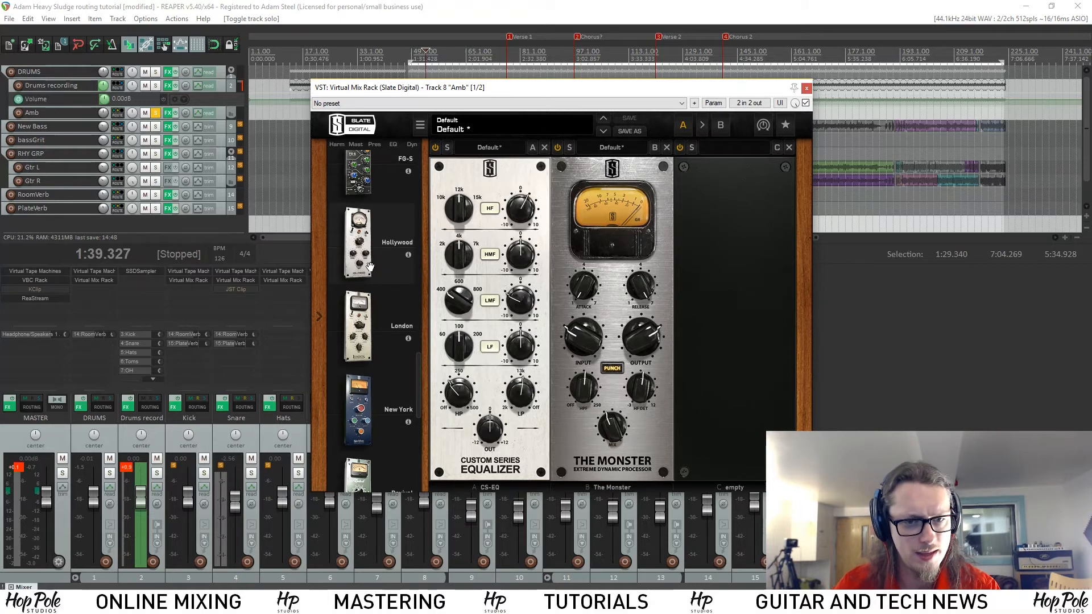
pyautogui.moveTo(375, 335); pyautogui.dragTo(716, 338)
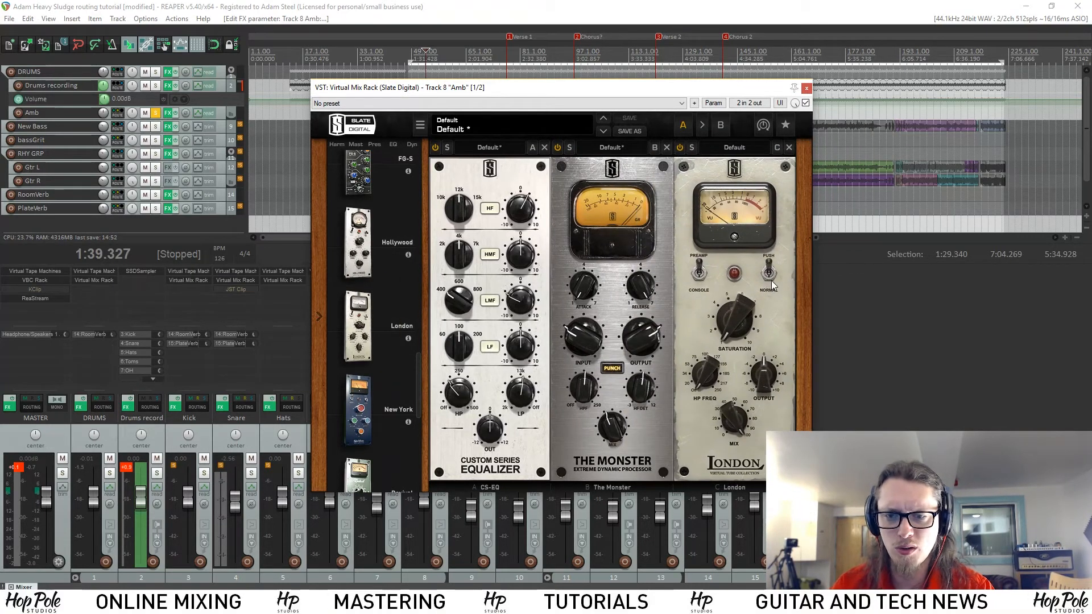
pyautogui.moveTo(736, 217); pyautogui.dragTo(604, 340)
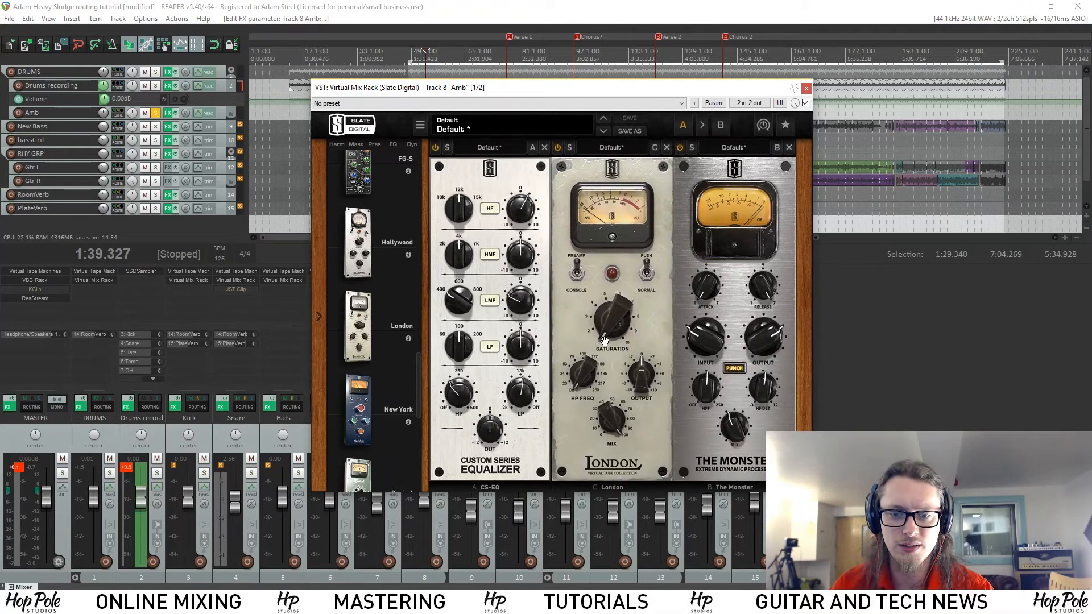
# Step: Raise the London module's saturation on Amb to about 8.8 while the soloed track plays
pyautogui.click(558, 147)
pyautogui.click(557, 148)
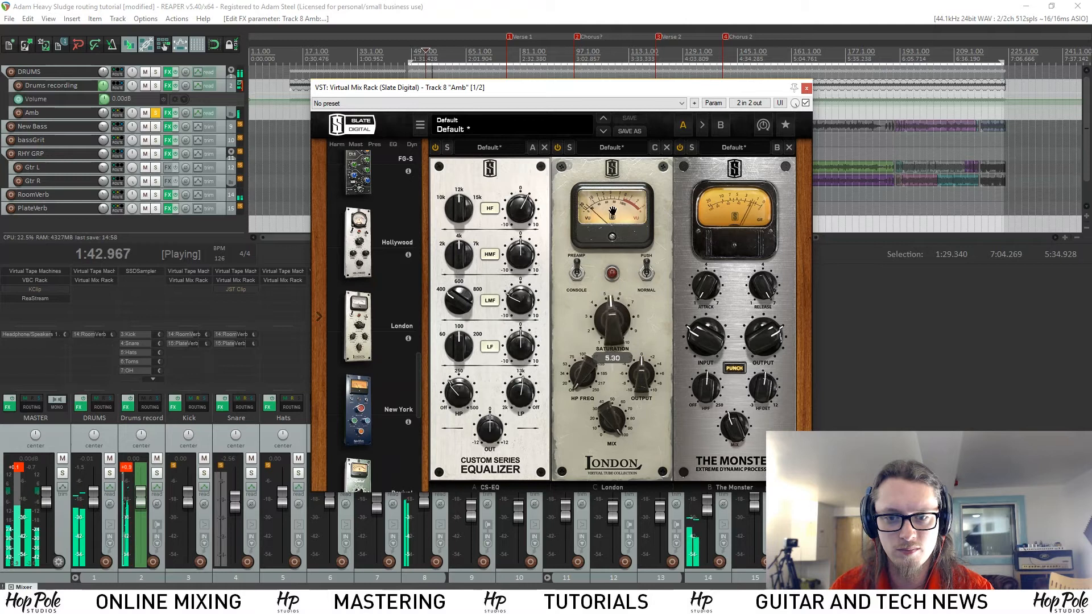
pyautogui.moveTo(615, 306); pyautogui.dragTo(589, 290)
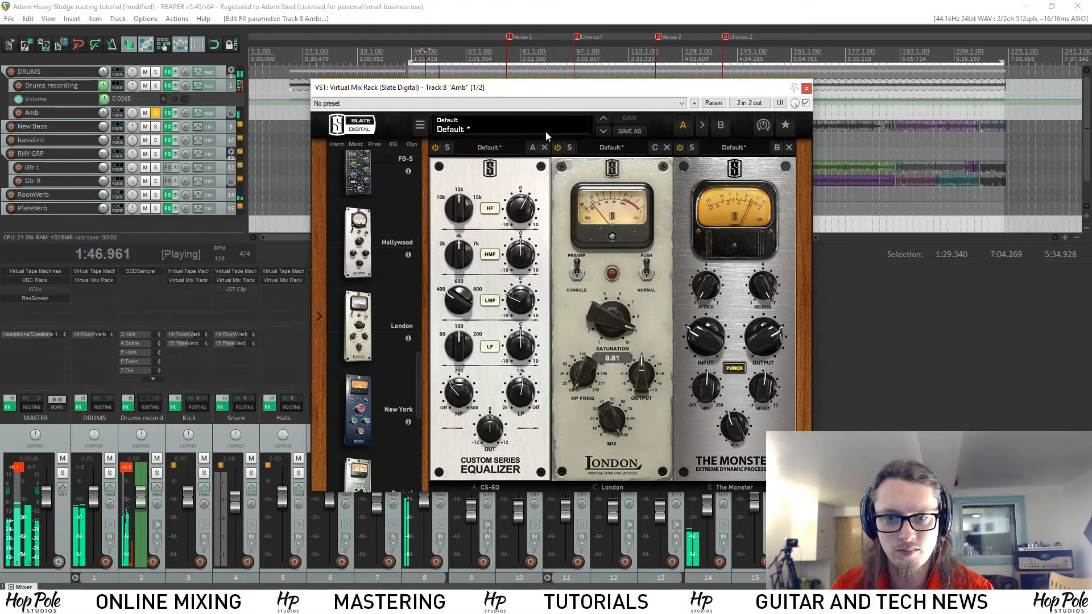
# Step: Compare the soloed Amb with its London module bypassed and active, then close the rack
pyautogui.click(557, 149)
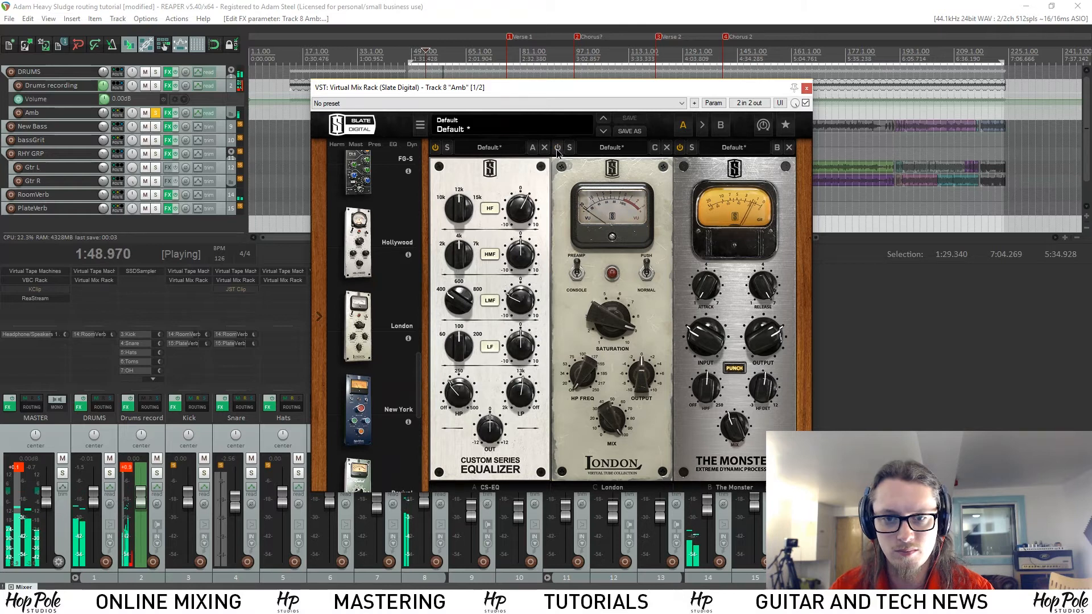
pyautogui.click(557, 148)
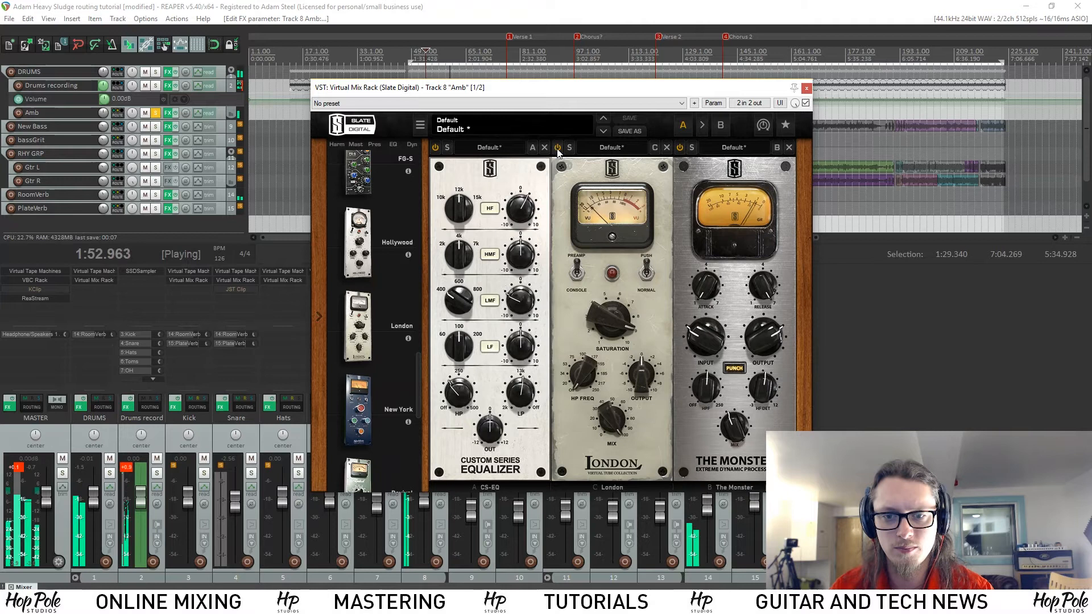
pyautogui.click(557, 149)
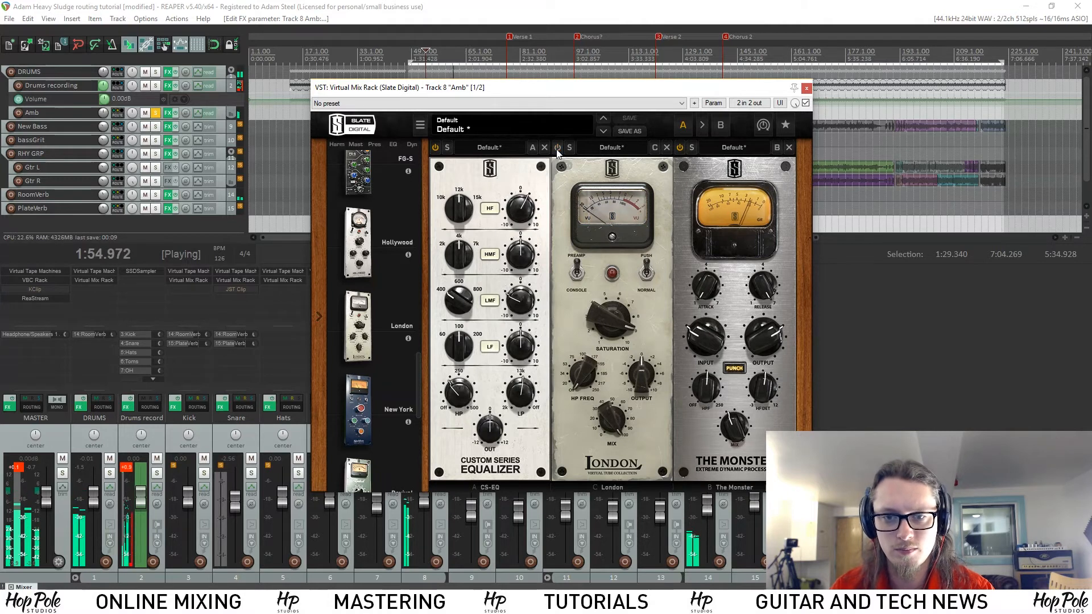
pyautogui.click(557, 149)
pyautogui.click(807, 88)
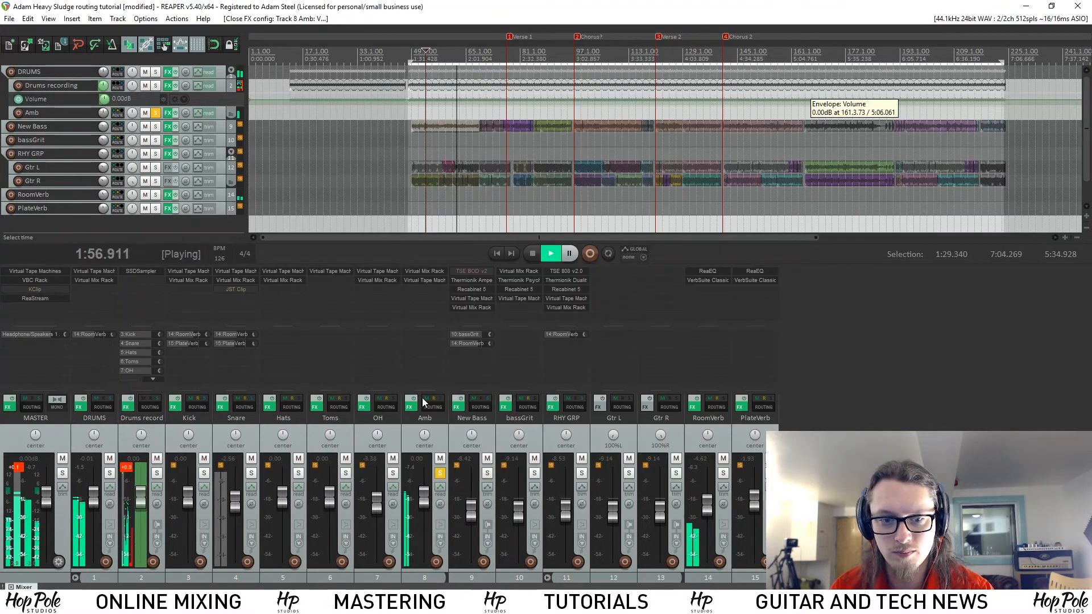
# Step: Unsolo Amb, then listen to the DRUMS folder soloed and return to the full mix
pyautogui.click(441, 472)
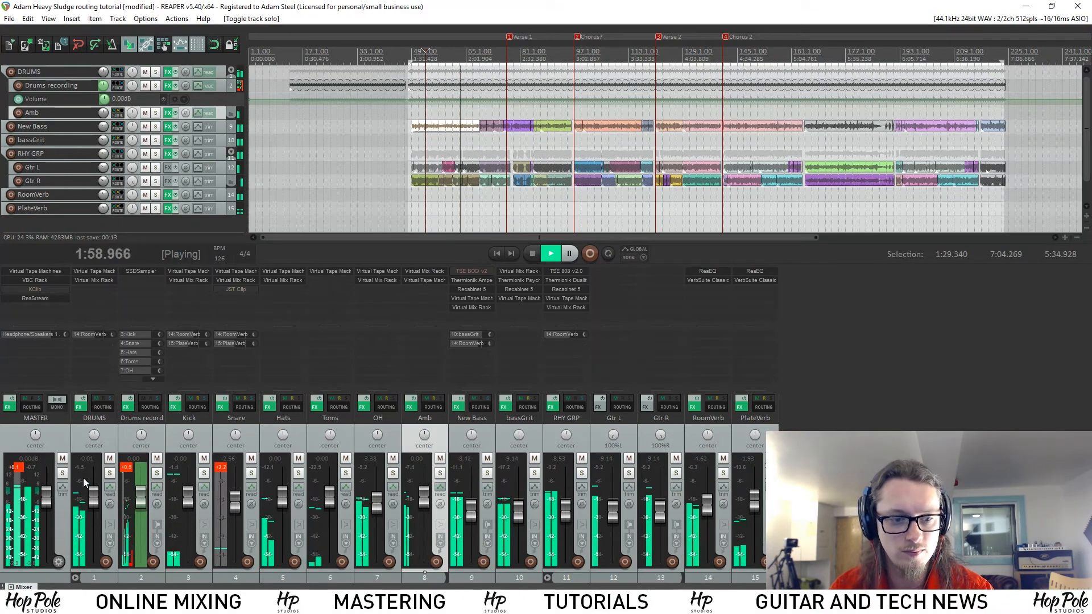
pyautogui.click(110, 473)
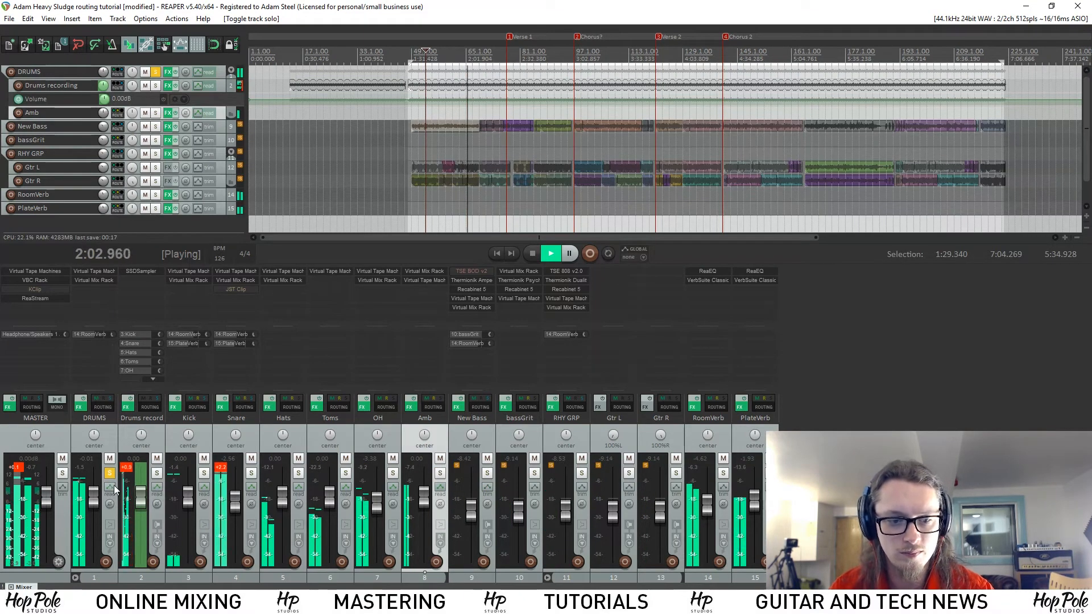
pyautogui.click(109, 473)
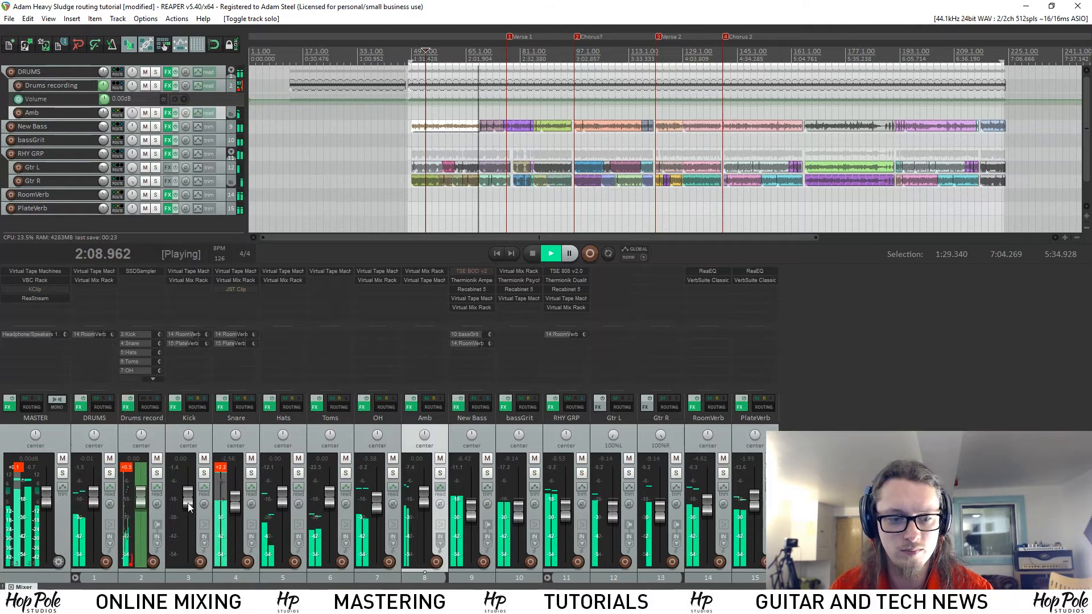
# Step: Lower the Kick's volume to -1.32 dB and set the HP Freq of the Snare's New York module to 72.2 Hz
pyautogui.moveTo(187, 503); pyautogui.dragTo(188, 505)
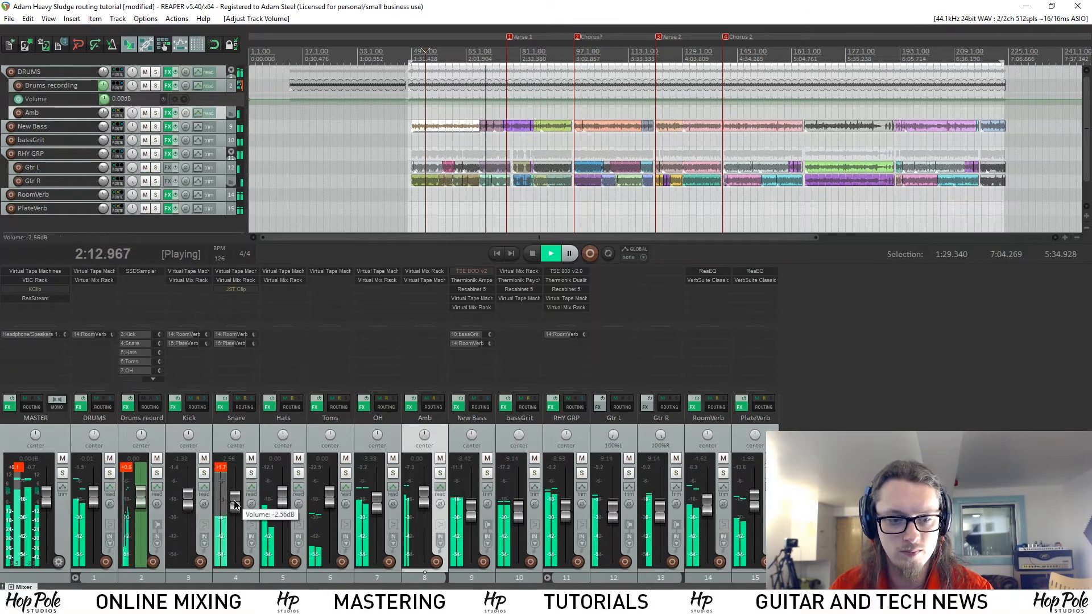
pyautogui.click(231, 281)
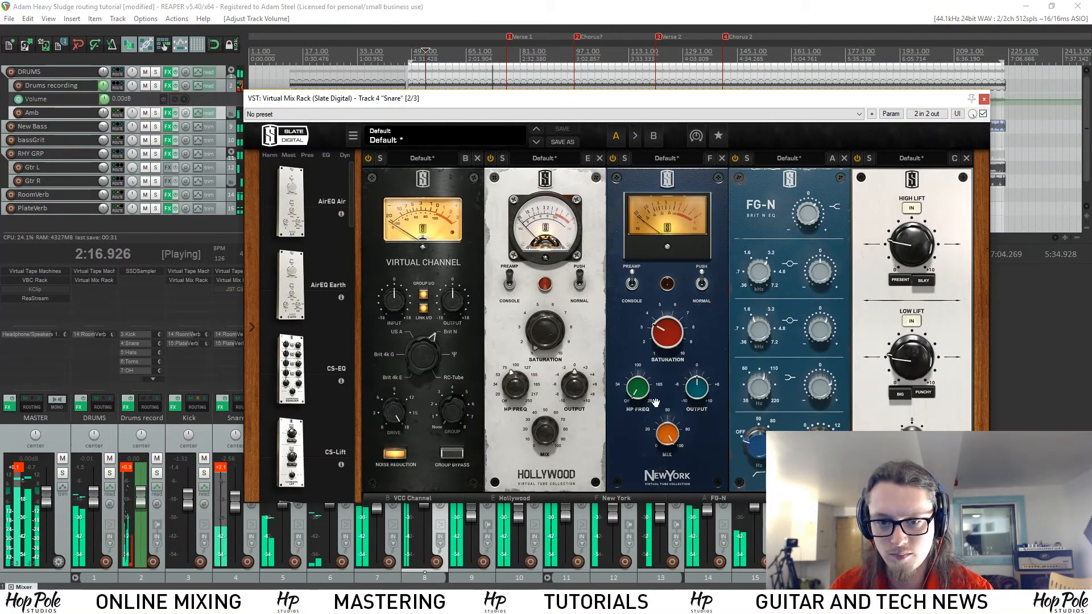
pyautogui.moveTo(637, 292); pyautogui.dragTo(634, 284)
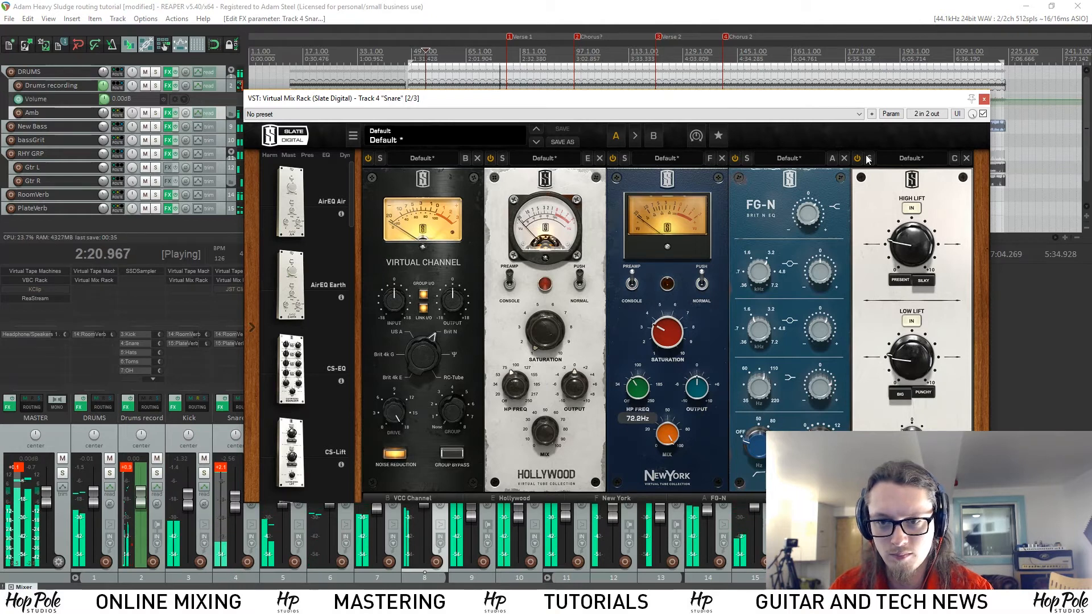
pyautogui.click(984, 99)
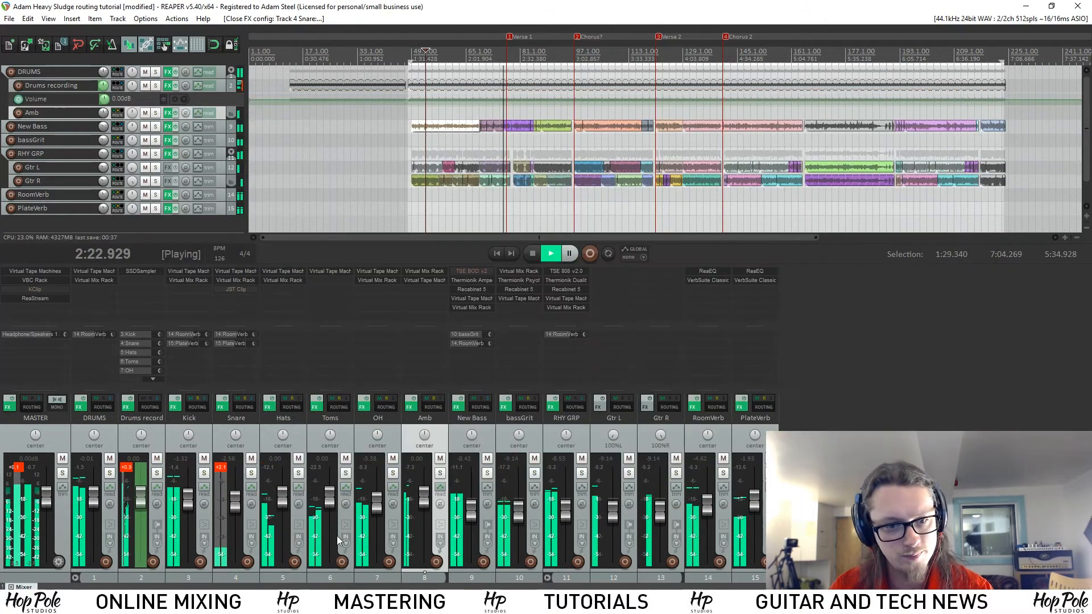
# Step: Solo the DRUMS folder, stop playback, and open its Virtual Mix Rack
pyautogui.click(110, 474)
pyautogui.press('space')
pyautogui.doubleClick(98, 286)
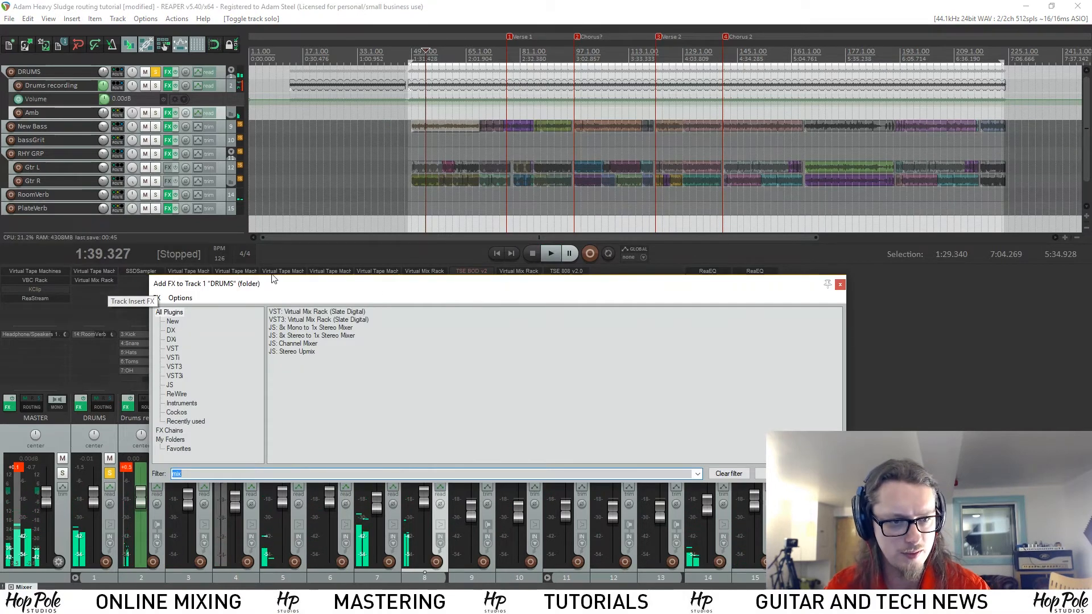
pyautogui.press('Escape')
pyautogui.click(93, 281)
pyautogui.moveTo(583, 189); pyautogui.dragTo(420, 102)
# Step: Insert a Hollywood module between AirEQ Air and Virtual Mixbuss on DRUMS, and raise its saturation to 6.93 during playback
pyautogui.scroll(-15, 301, 304)
pyautogui.moveTo(262, 253); pyautogui.dragTo(742, 285)
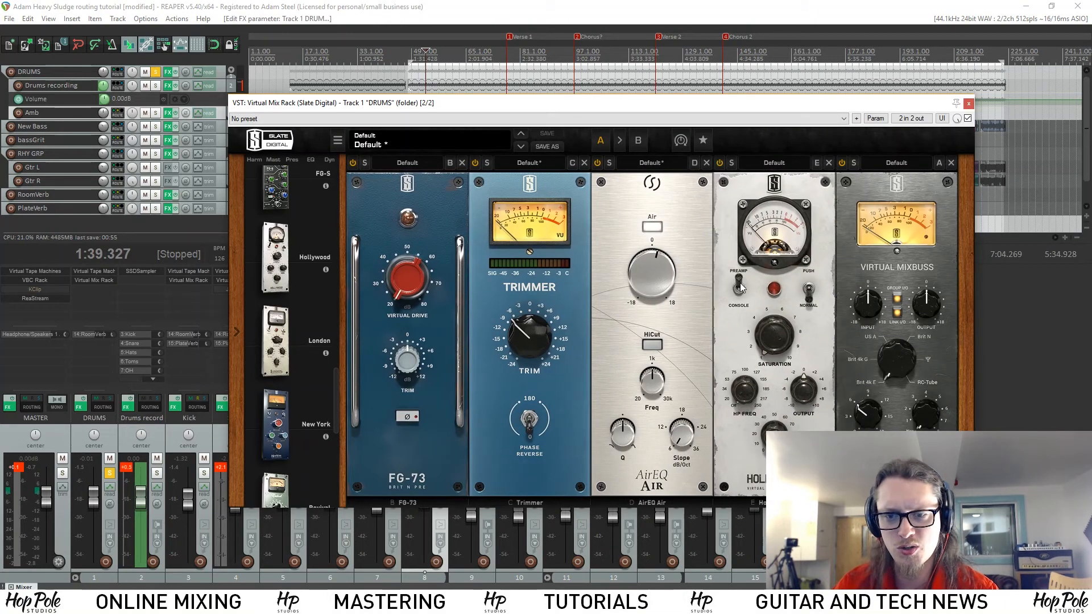
pyautogui.press('space')
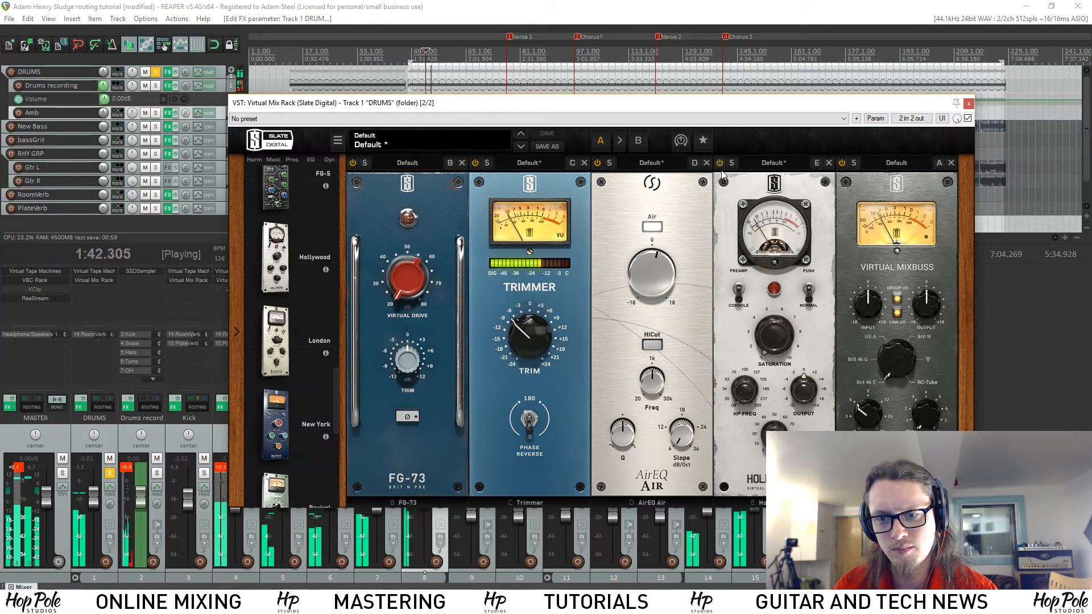
pyautogui.moveTo(774, 335); pyautogui.dragTo(789, 221)
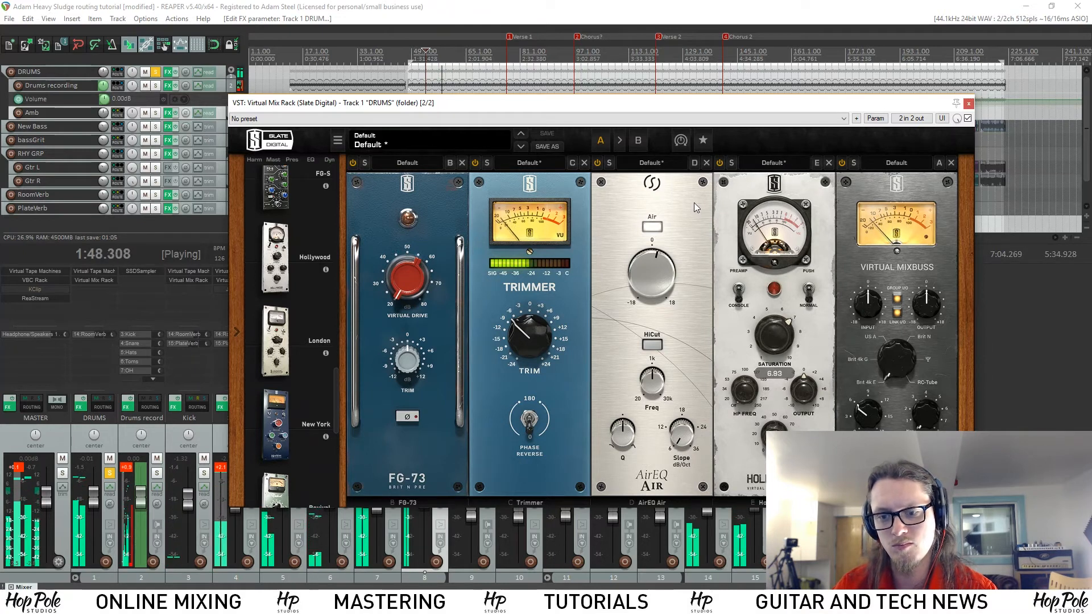
# Step: Compare the soloed drums with the Hollywood module bypassed and active, then close the rack and stop playback
pyautogui.click(718, 163)
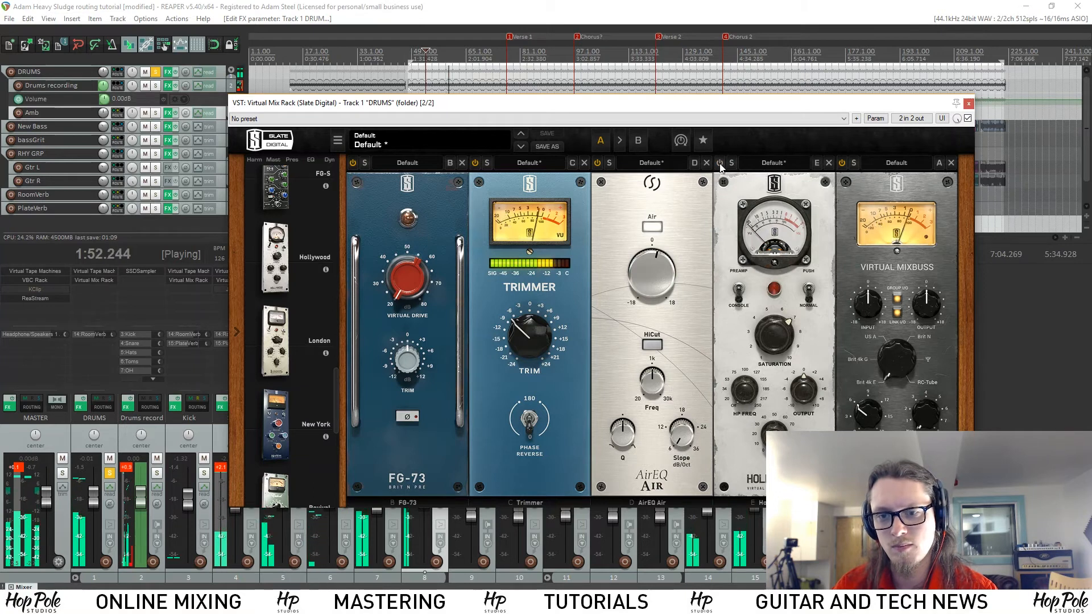
pyautogui.click(719, 163)
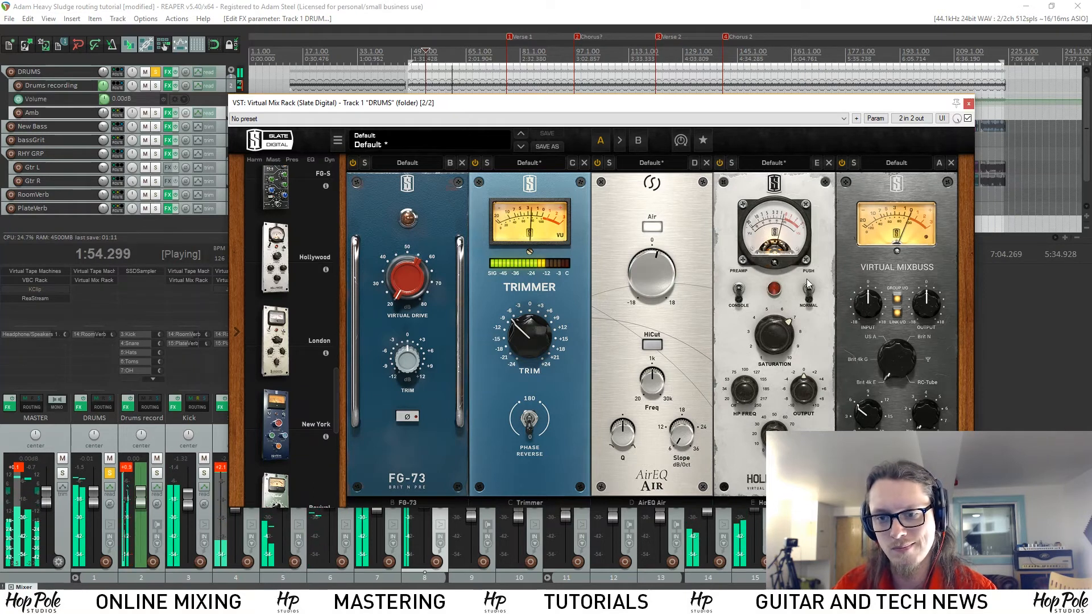
pyautogui.click(968, 103)
pyautogui.press('space')
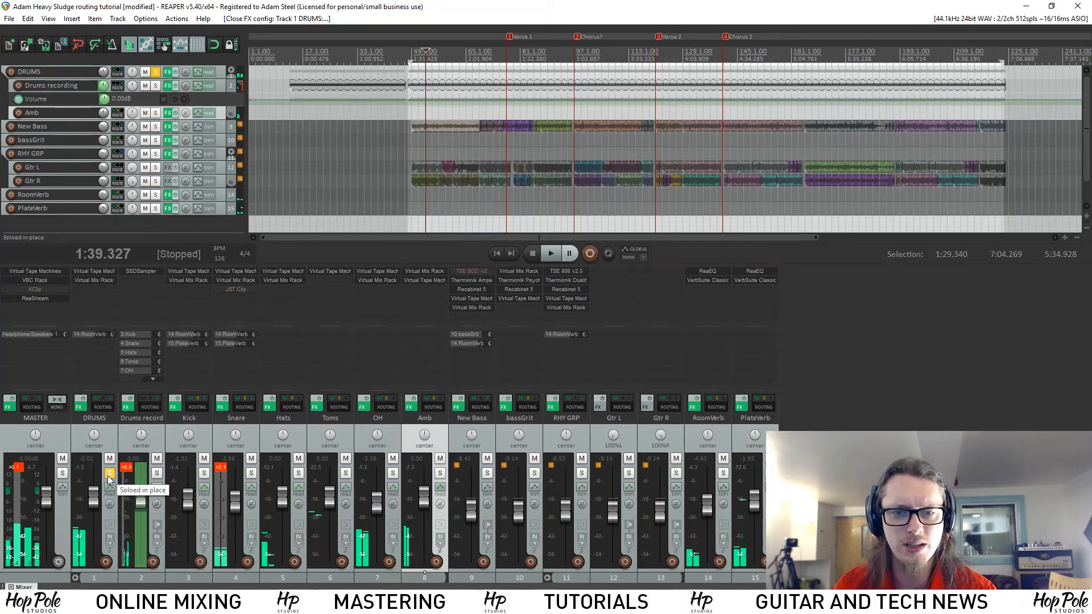
# Step: Unsolo DRUMS, clear the master track's clip indicator while the full mix plays, and stop playback
pyautogui.click(109, 473)
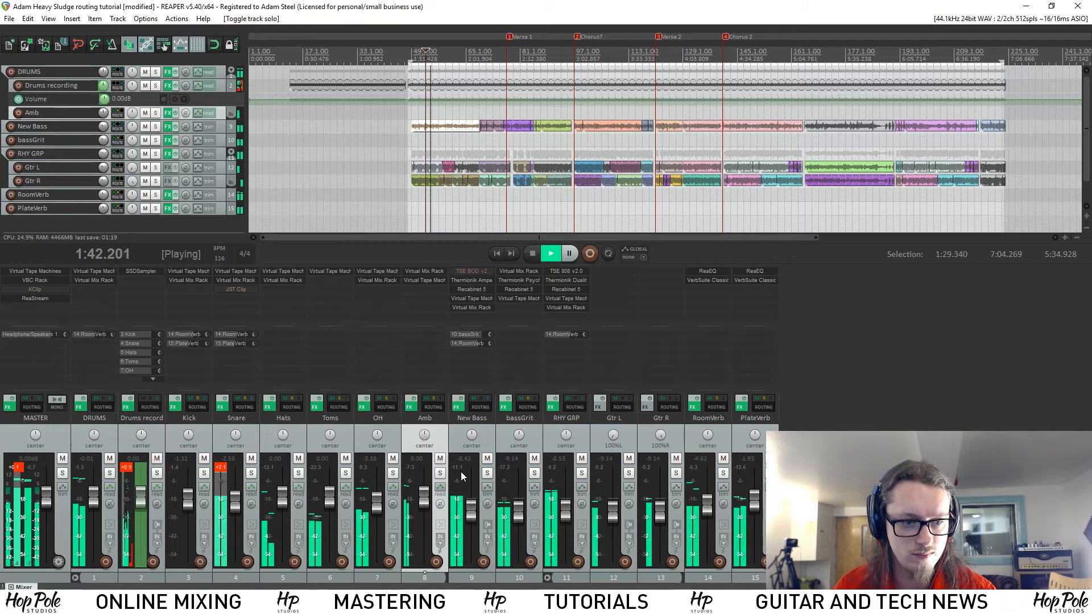
pyautogui.click(16, 467)
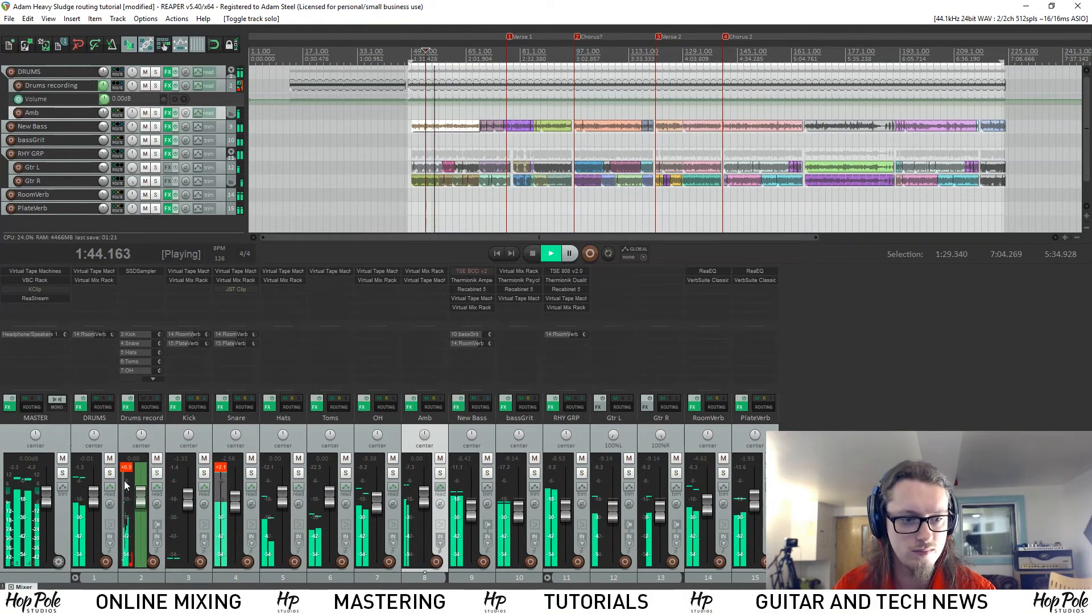
pyautogui.press('space')
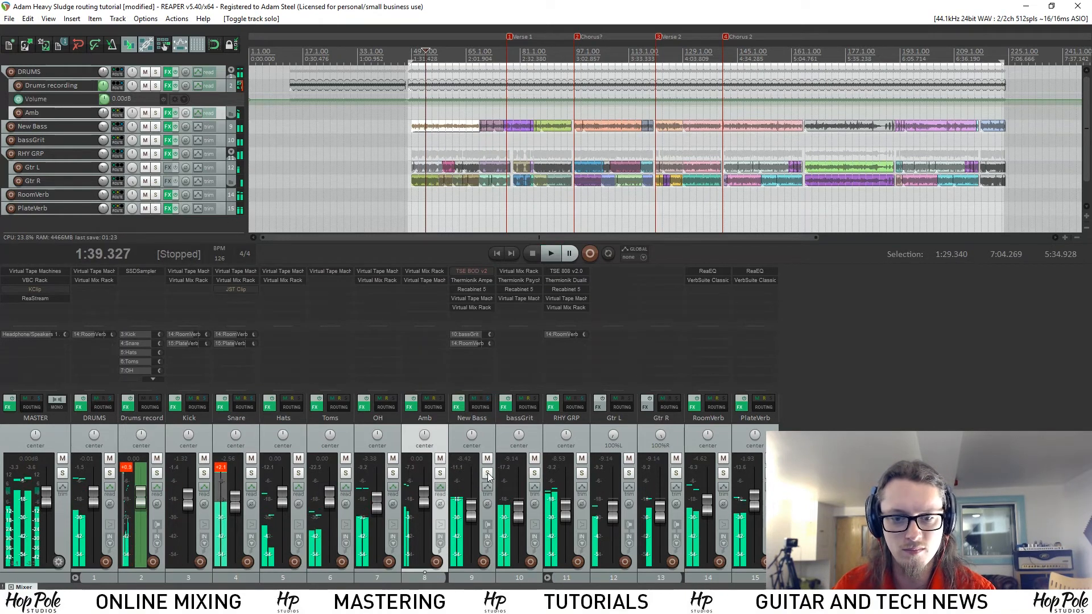
# Step: Solo the New Bass track, start playback, and open its Virtual Mix Rack
pyautogui.click(488, 473)
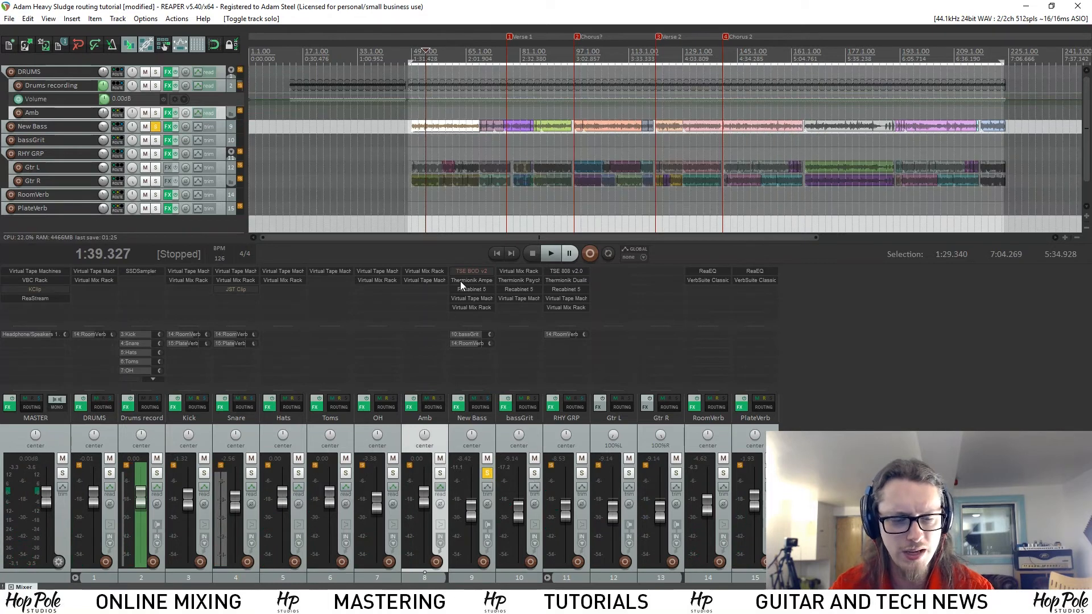
pyautogui.press('space')
pyautogui.click(472, 308)
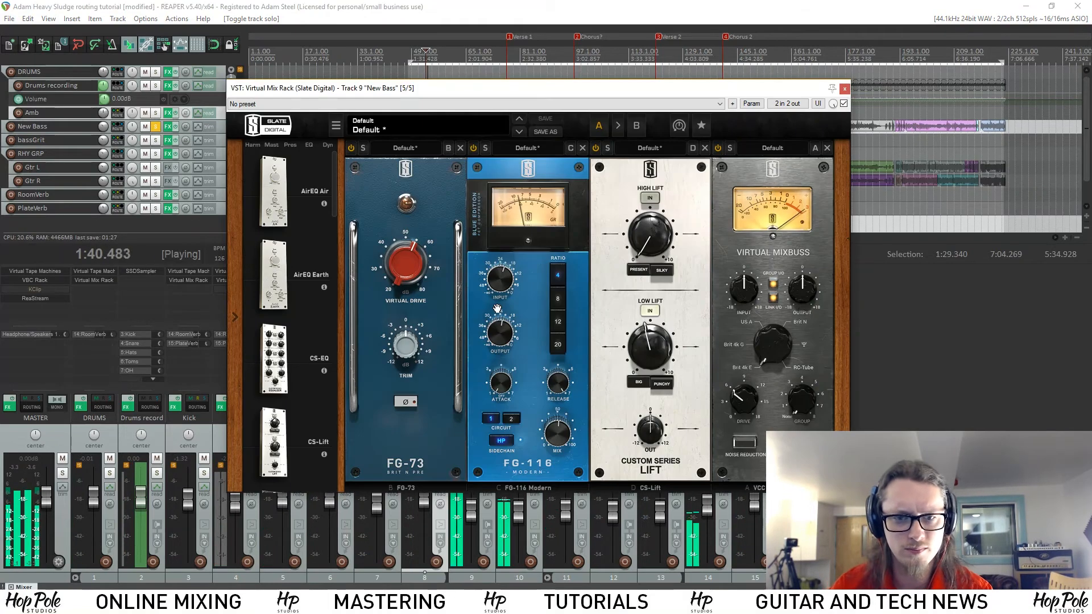
# Step: Insert a New York module on New Bass, set its saturation to 5.32, and place it between CS-Lift and Virtual Mixbuss
pyautogui.scroll(-8, 307, 284)
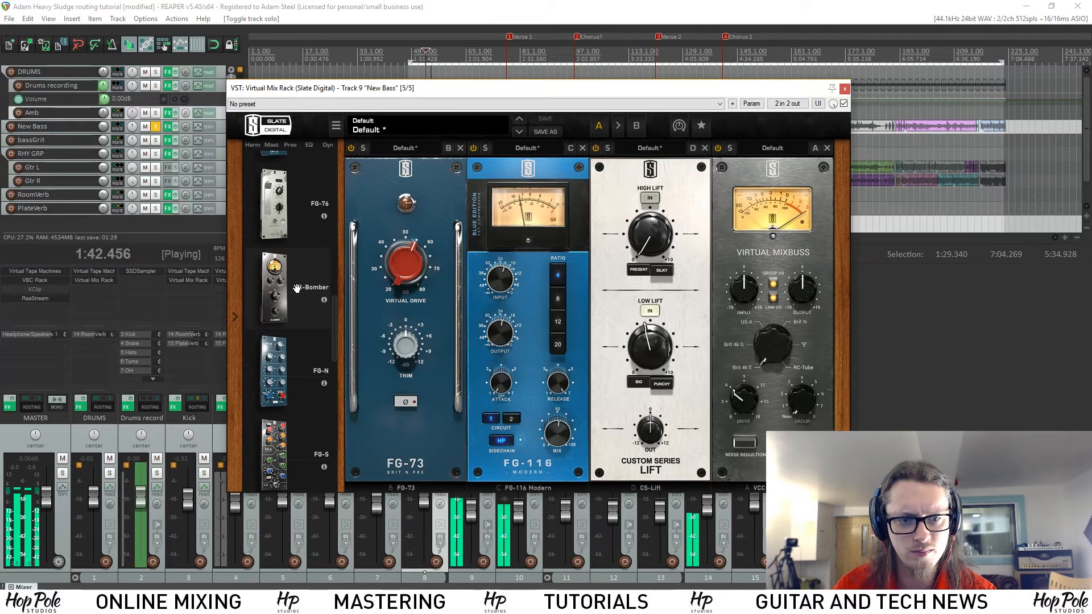
pyautogui.scroll(-1, 294, 340)
pyautogui.moveTo(285, 323); pyautogui.dragTo(515, 278)
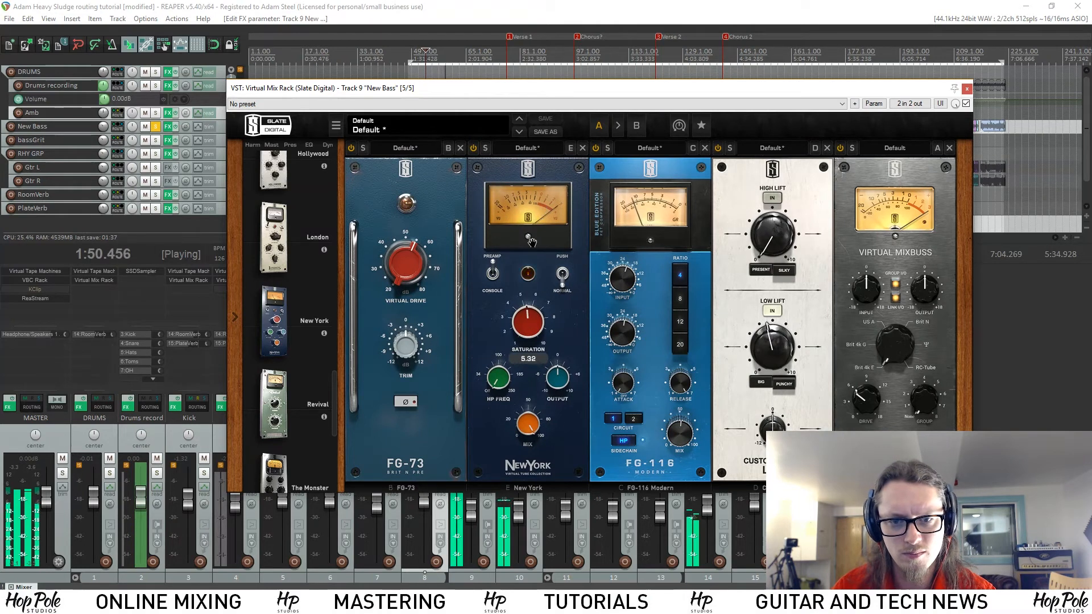
pyautogui.moveTo(514, 233); pyautogui.dragTo(621, 159)
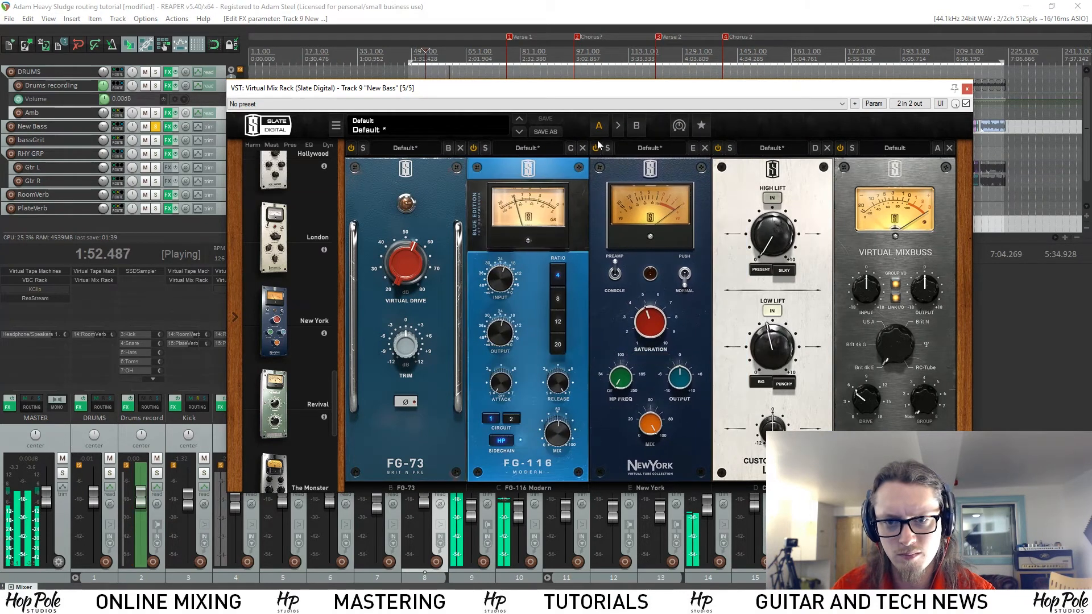
pyautogui.moveTo(637, 233); pyautogui.dragTo(771, 274)
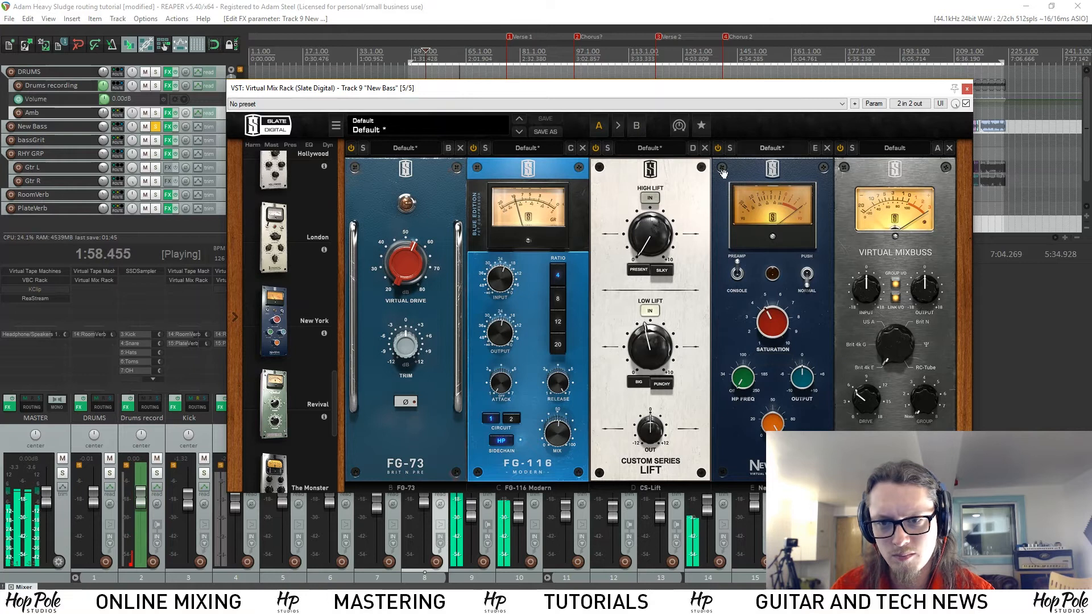
# Step: Compare the soloed New Bass with the New York module bypassed and active, then stop playback and close the rack
pyautogui.click(717, 150)
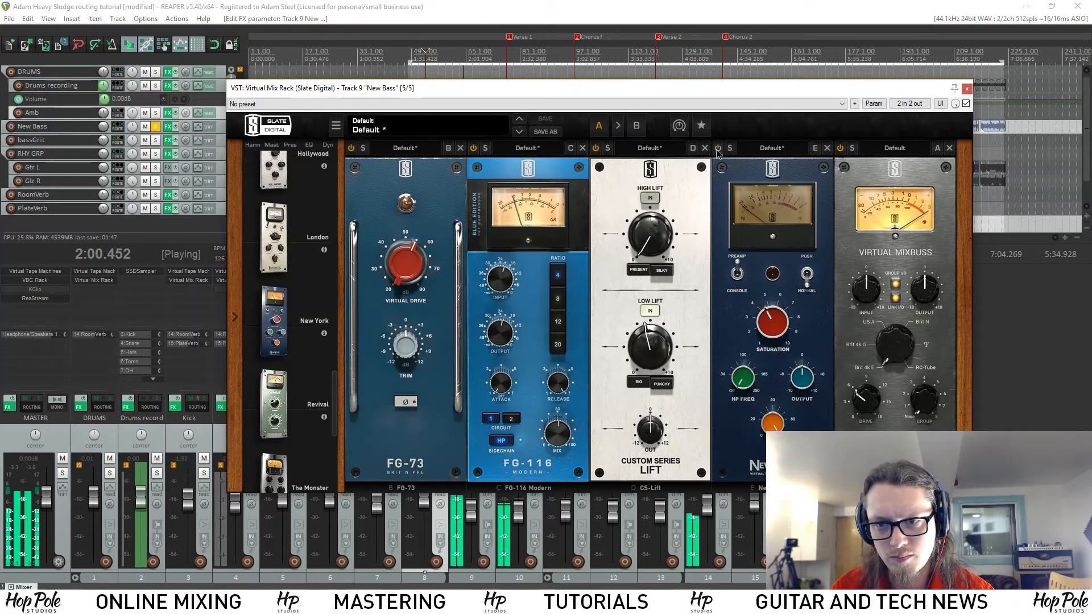
pyautogui.click(716, 150)
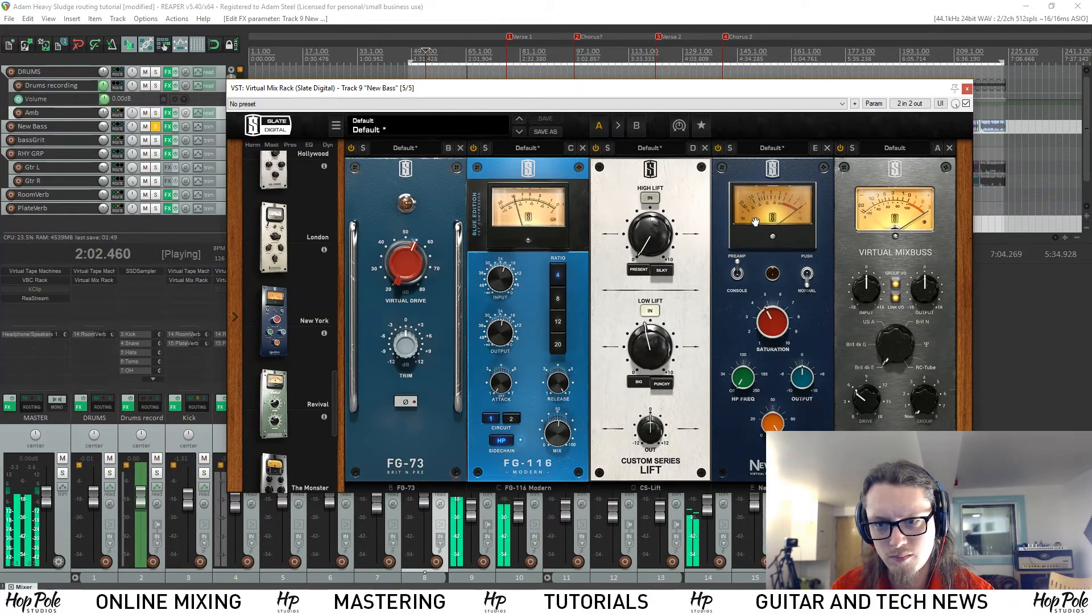
pyautogui.click(718, 149)
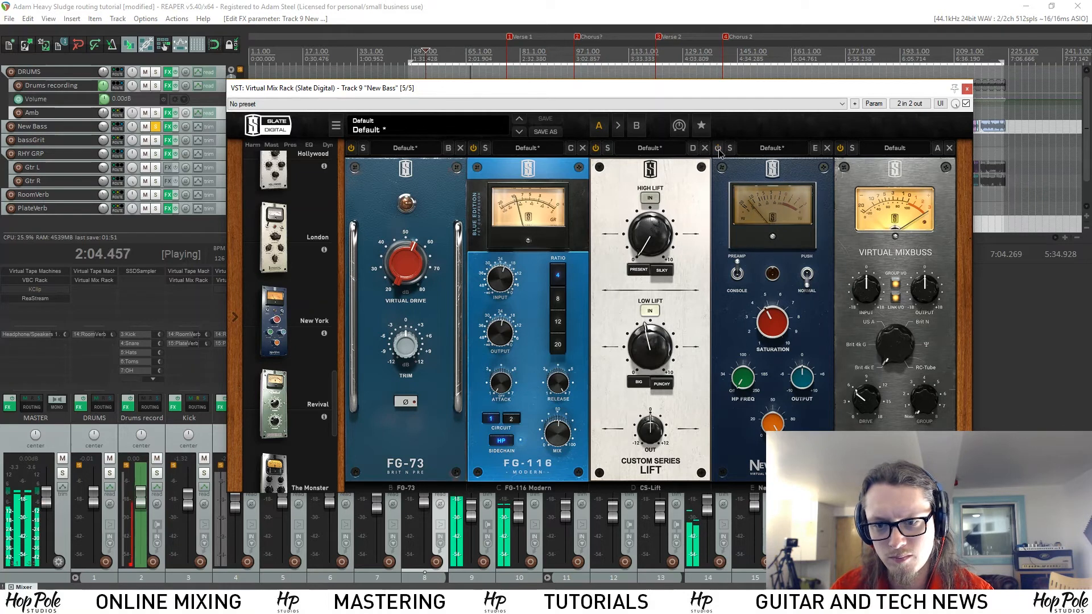
pyautogui.click(718, 149)
pyautogui.press('space')
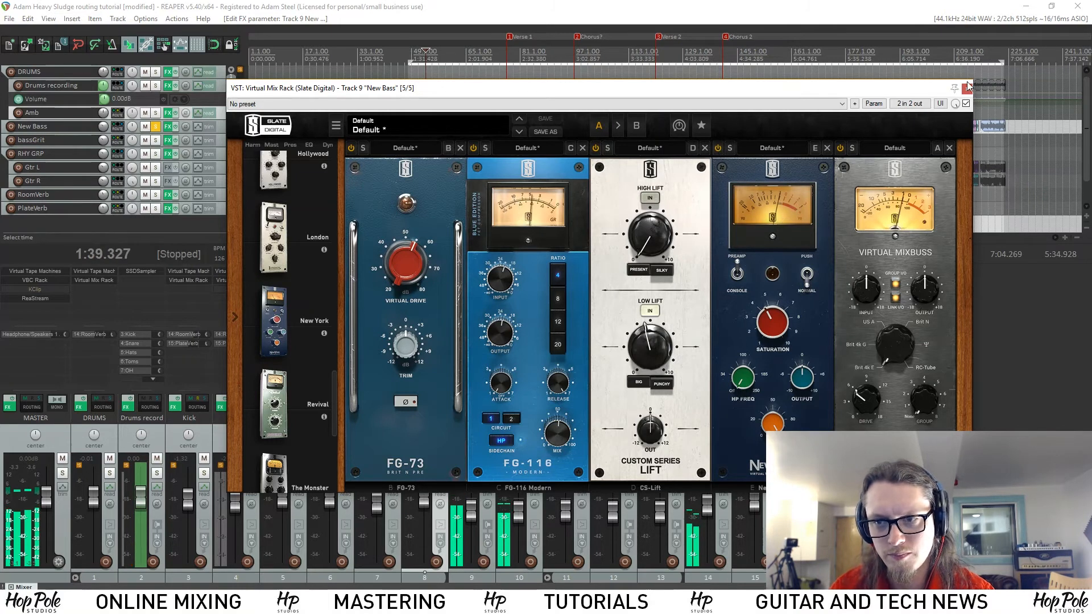
pyautogui.click(966, 89)
# Step: Leave only bassGrit soloed, start playback, and add Virtual Mix Rack at the end of its effects chain
pyautogui.click(534, 474)
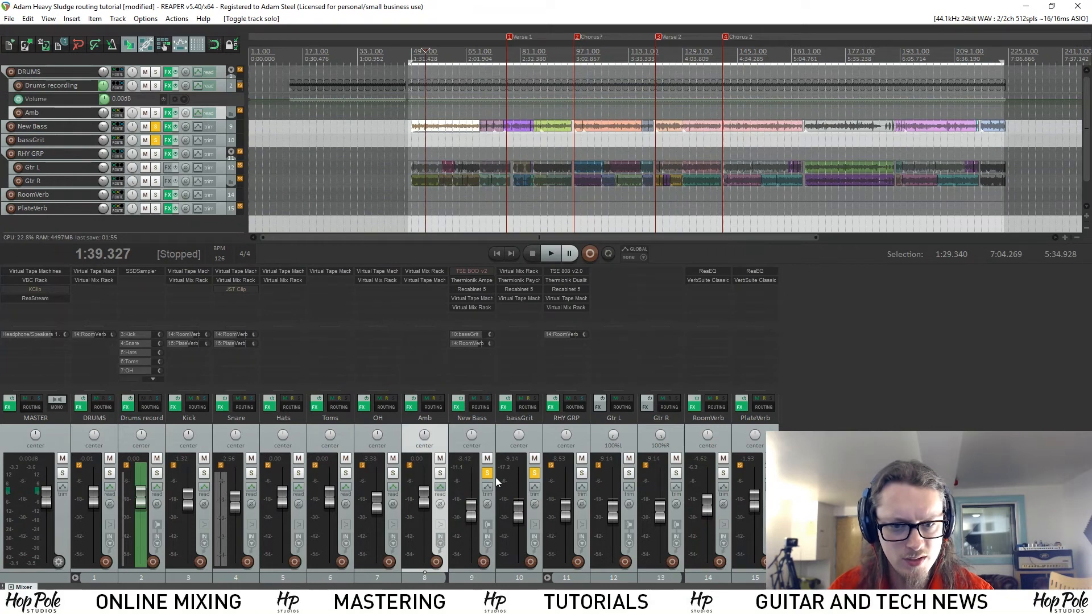
pyautogui.press('space')
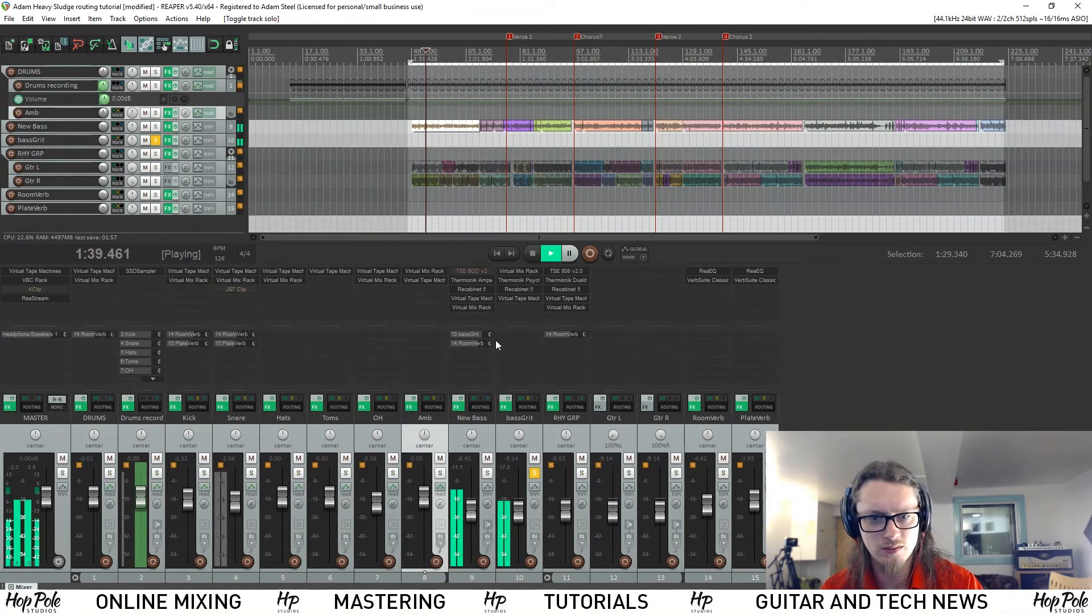
pyautogui.doubleClick(515, 306)
pyautogui.write('mix')
pyautogui.doubleClick(293, 313)
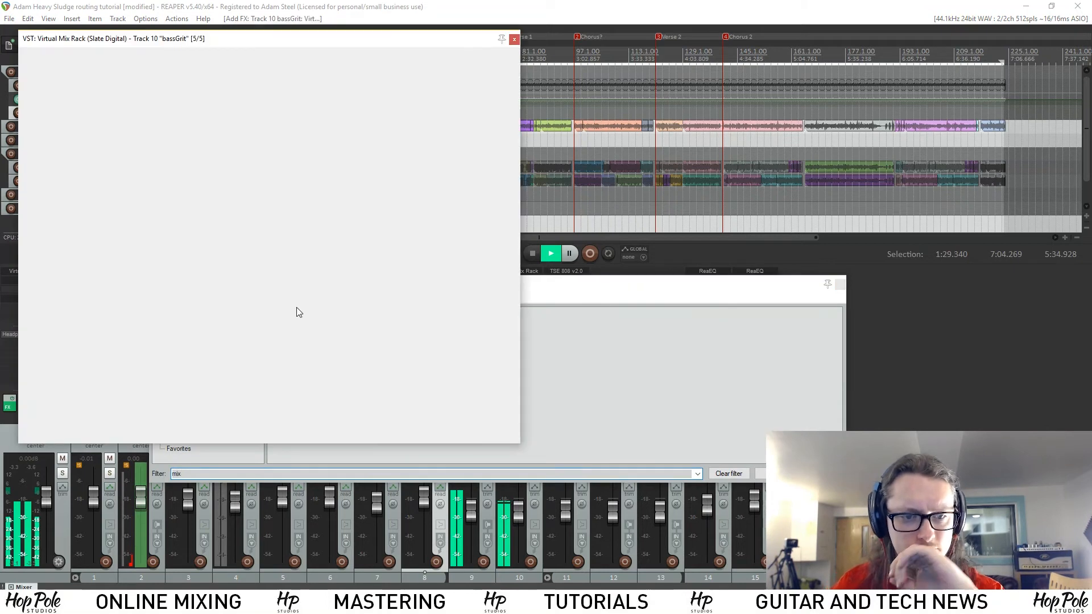
# Step: Insert a London module in the middle slot of bassGrit's rack and set its saturation to 6.82
pyautogui.scroll(-5, 89, 260)
pyautogui.scroll(-3, 85, 264)
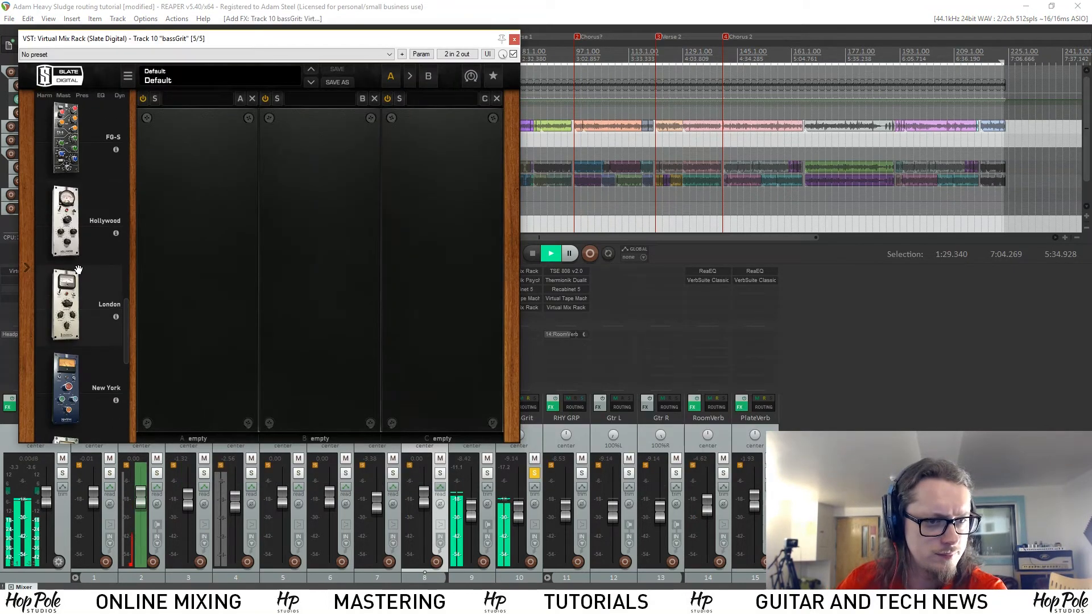
pyautogui.moveTo(63, 292); pyautogui.dragTo(315, 255)
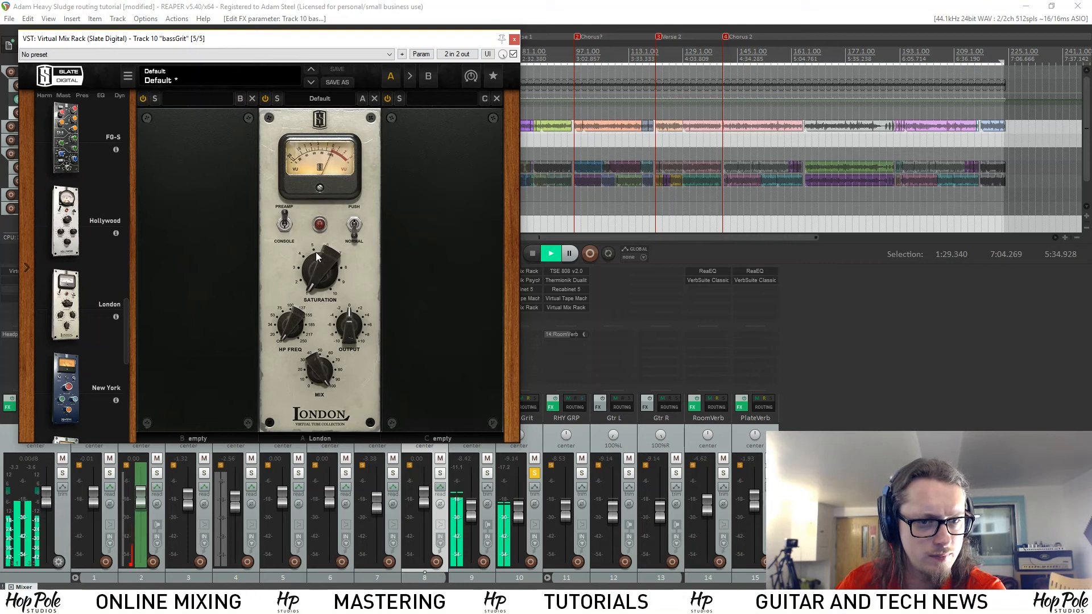
pyautogui.moveTo(321, 212); pyautogui.dragTo(327, 158)
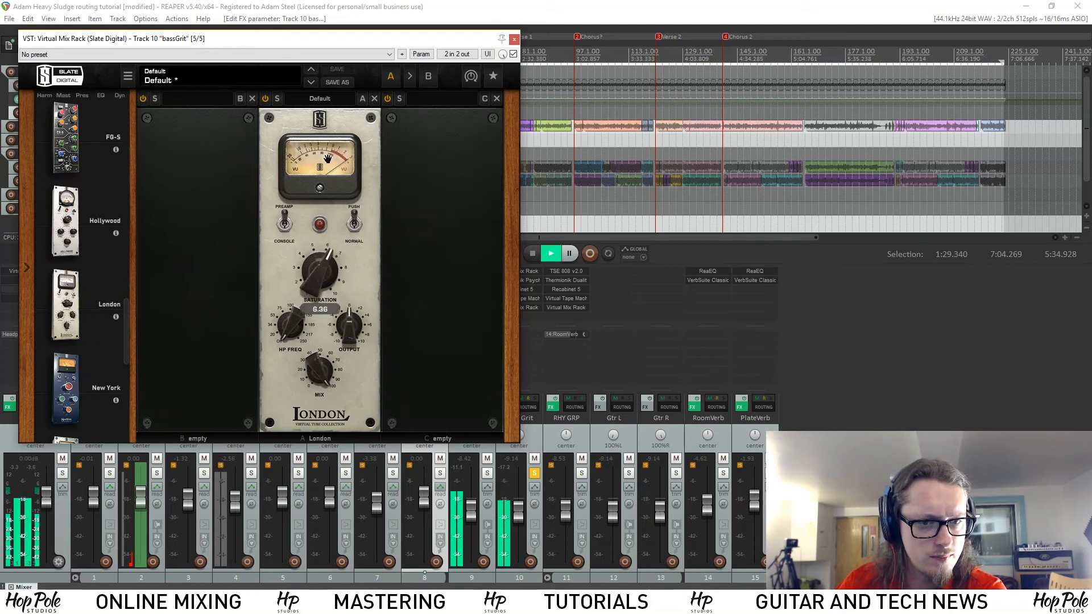
pyautogui.moveTo(328, 108); pyautogui.dragTo(342, 164)
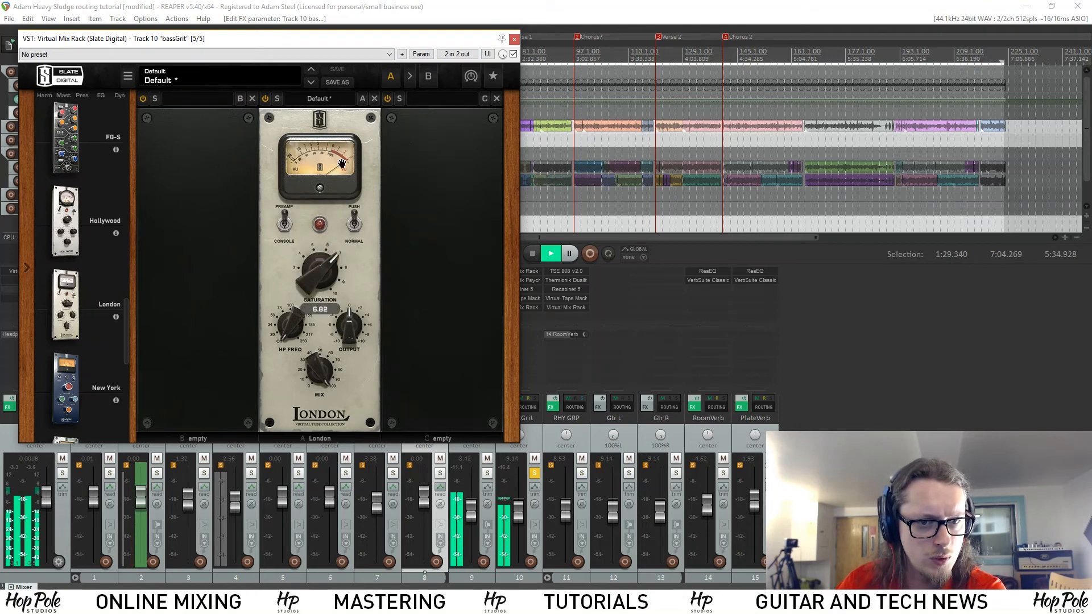
# Step: Compare bassGrit with the London module bypassed and active, then close the rack
pyautogui.click(264, 99)
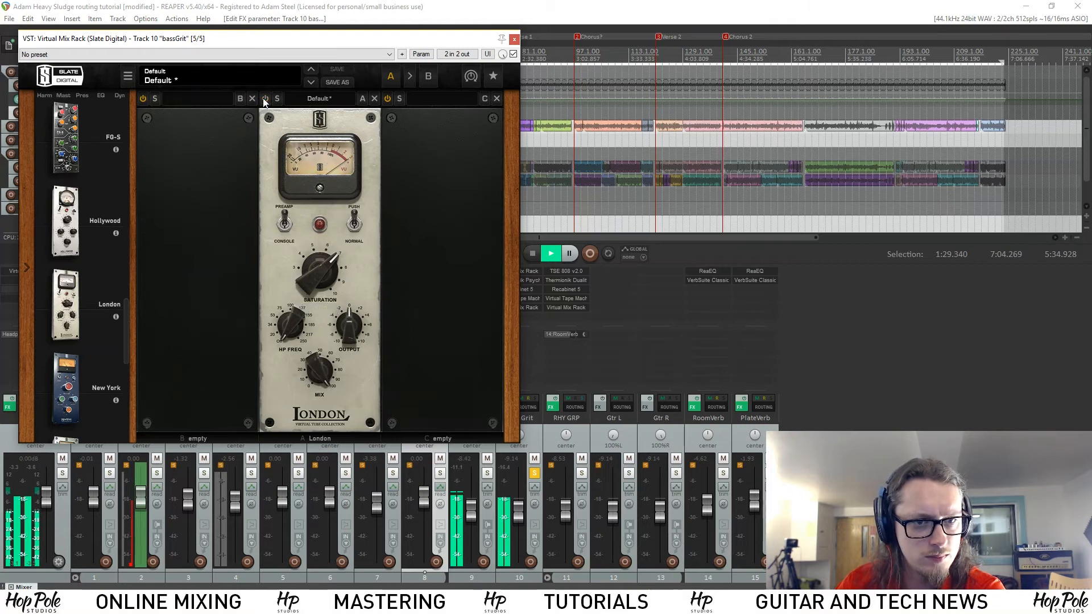
pyautogui.click(265, 99)
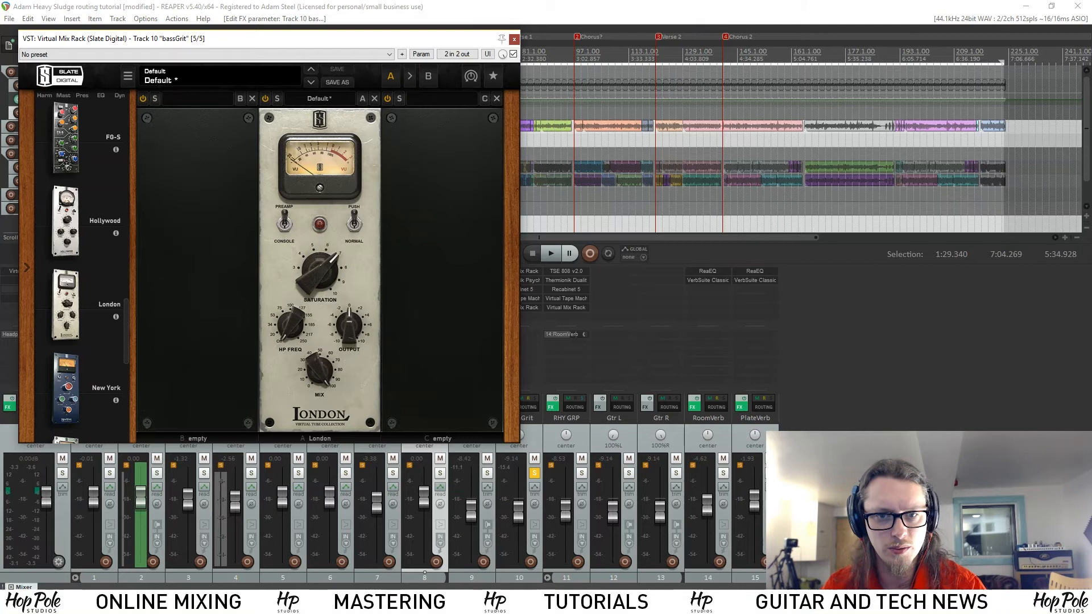
pyautogui.click(514, 40)
# Step: Audition New Bass and bassGrit together while toggling bassGrit's Virtual Mix Rack bypass, then listen with DRUMS added and in the full mix
pyautogui.press('space')
pyautogui.click(487, 473)
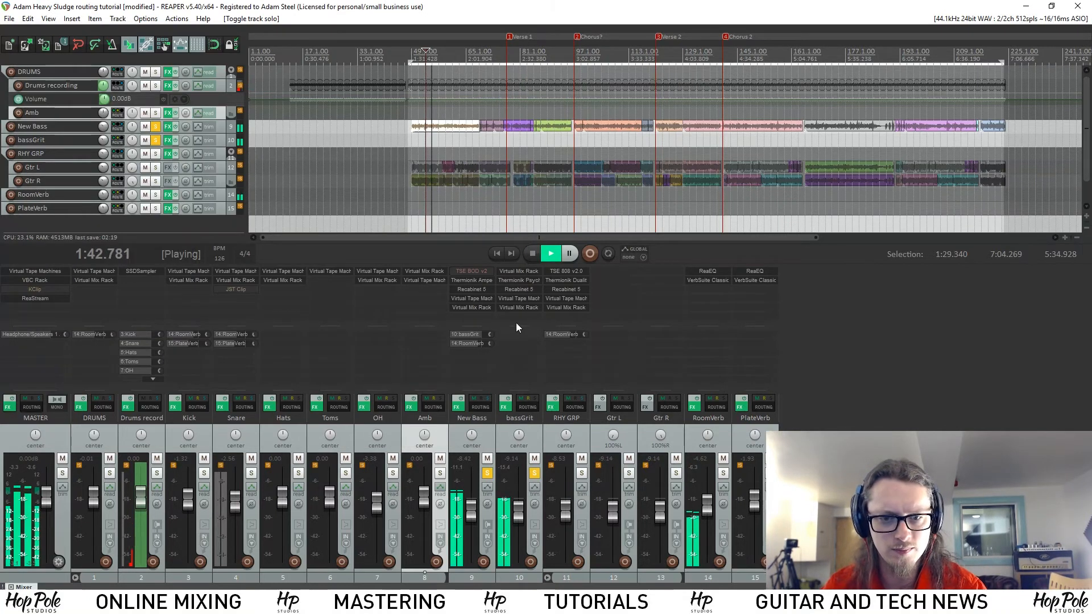
pyautogui.keyDown('shift'); pyautogui.click(511, 308); pyautogui.keyUp('shift')
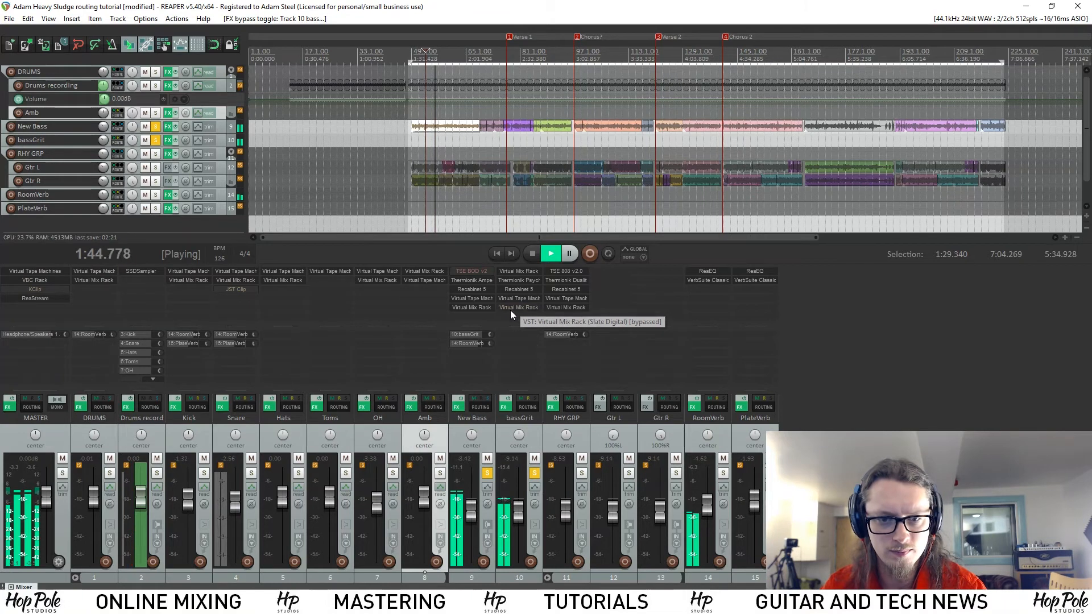
pyautogui.click(109, 473)
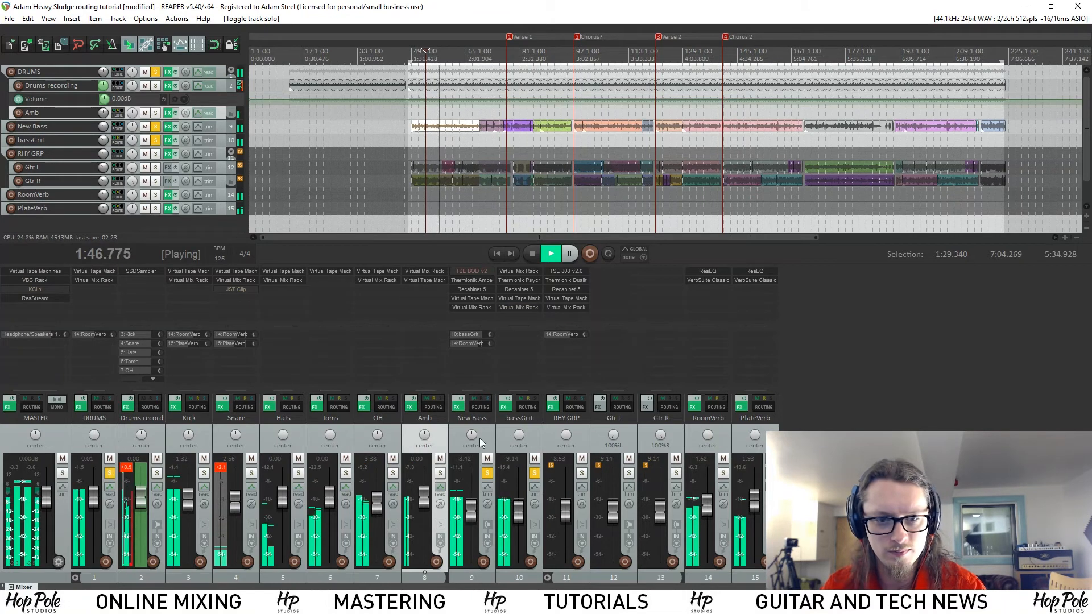
pyautogui.keyDown('alt'); pyautogui.click(582, 475); pyautogui.keyUp('alt')
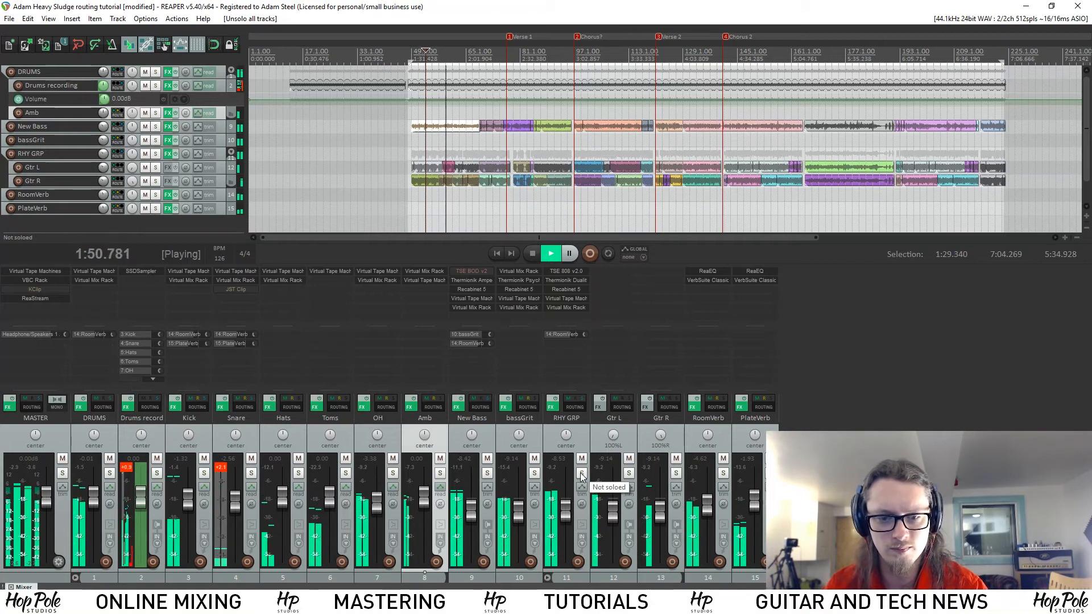
# Step: Solo the RHY GRP folder, stop playback, and open its Virtual Mix Rack, moving the window clear
pyautogui.click(581, 474)
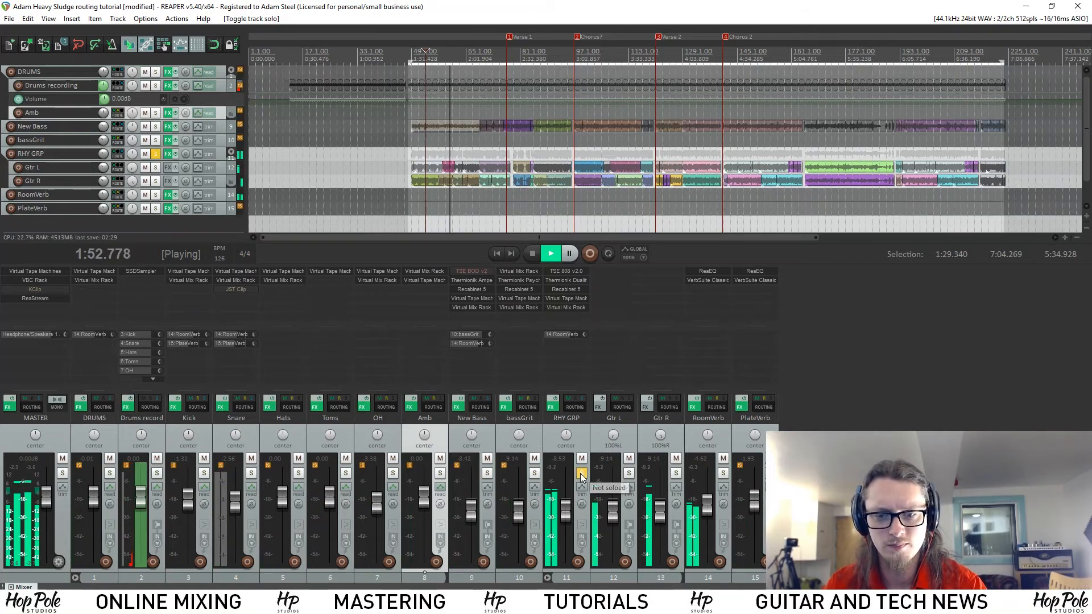
pyautogui.press('space')
pyautogui.click(560, 308)
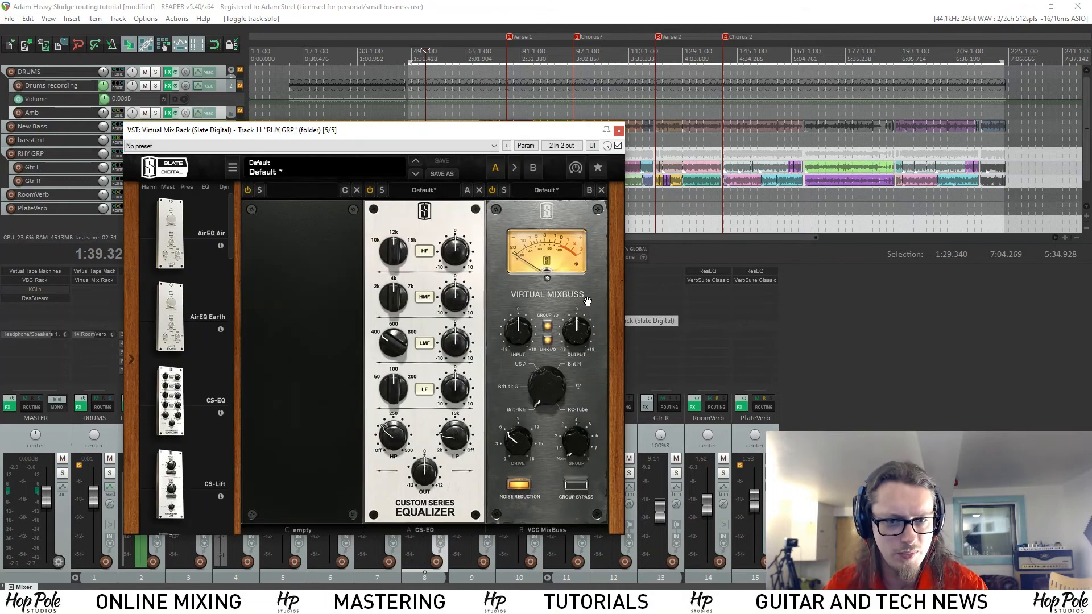
pyautogui.moveTo(441, 131); pyautogui.dragTo(472, 86)
# Step: Insert a London module between CS-EQ and Virtual Mixbuss on RHY GRP and adjust its saturation during playback
pyautogui.scroll(-5, 226, 397)
pyautogui.scroll(-5, 226, 396)
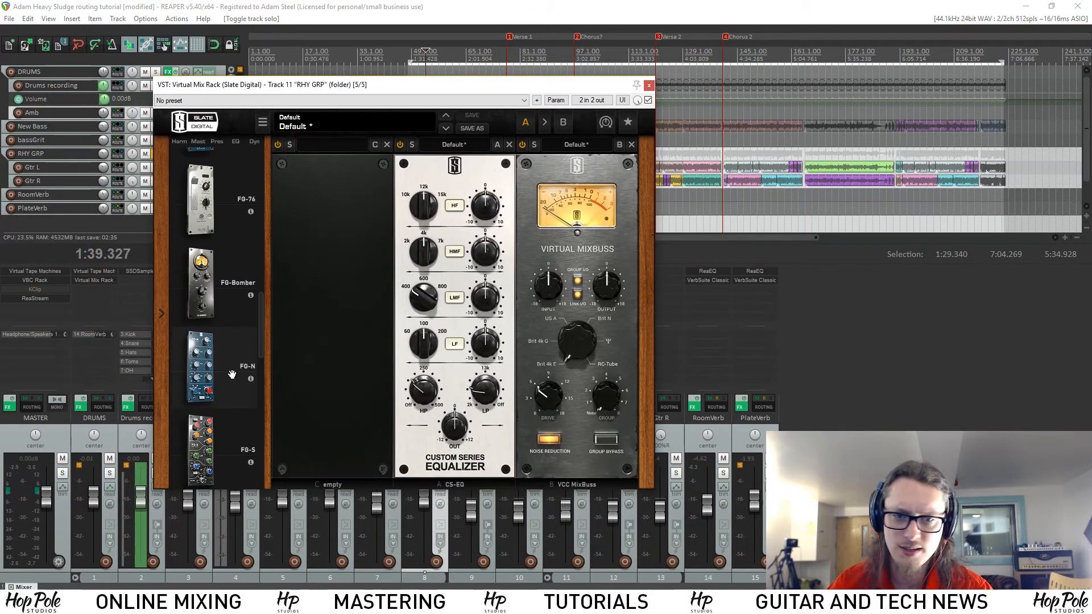
pyautogui.scroll(3, 187, 358)
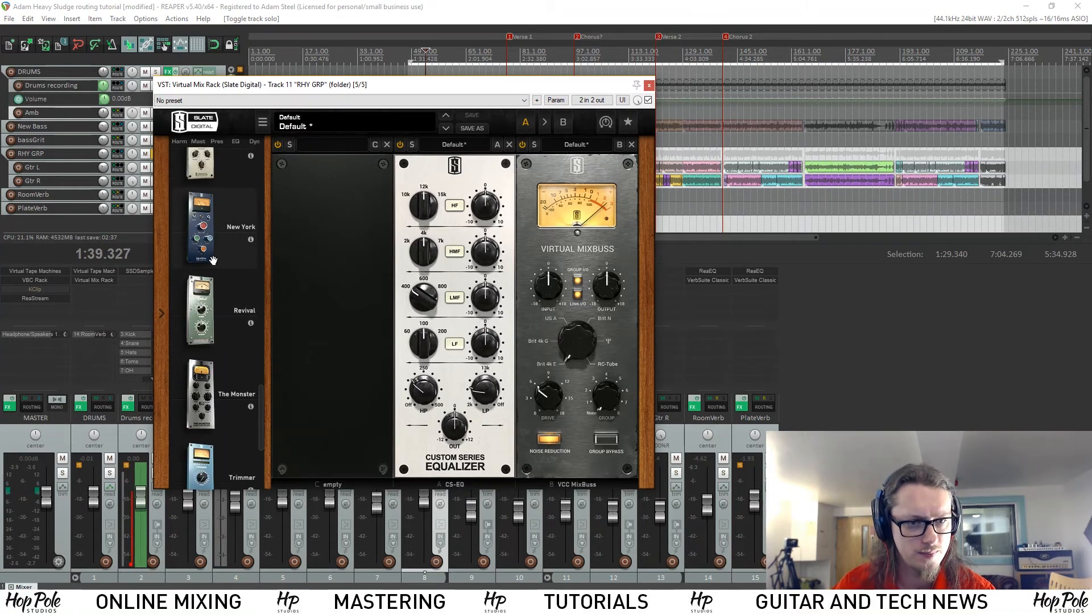
pyautogui.moveTo(208, 251); pyautogui.dragTo(447, 423)
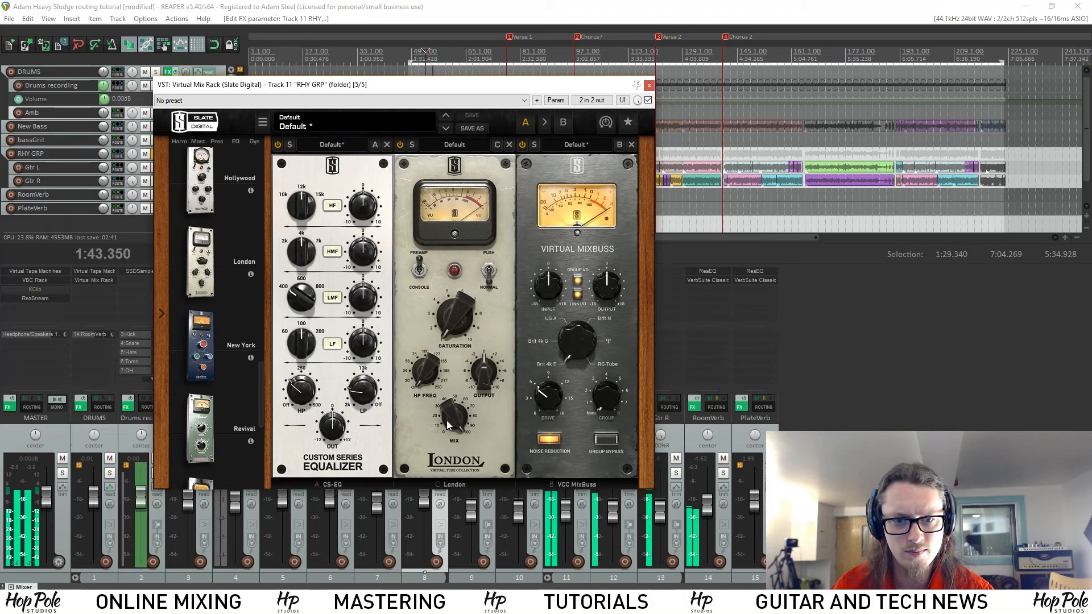
pyautogui.moveTo(449, 322); pyautogui.dragTo(455, 271)
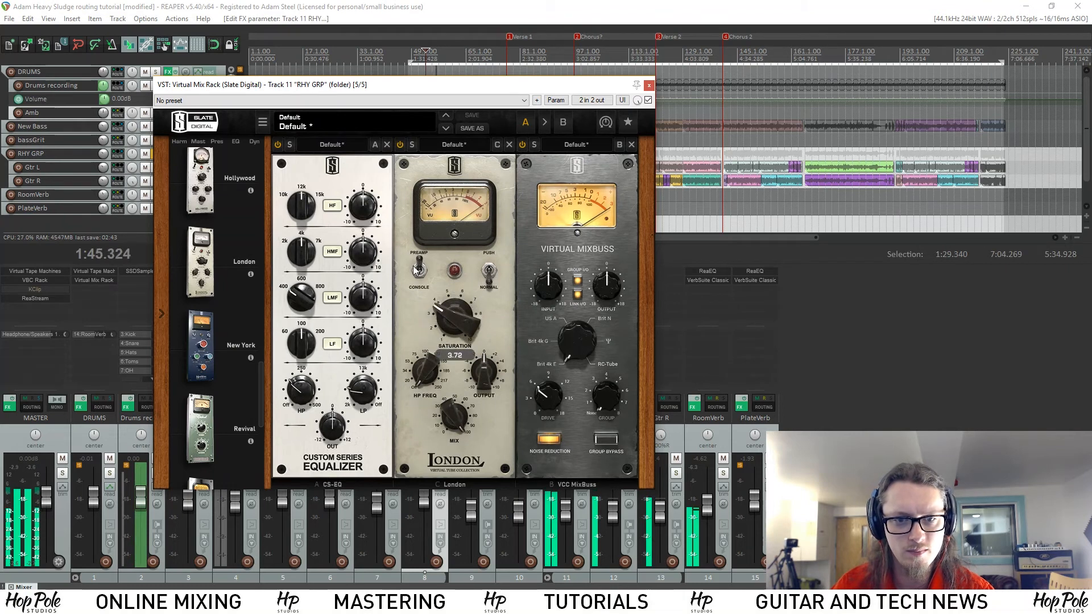
pyautogui.moveTo(451, 339); pyautogui.dragTo(465, 295)
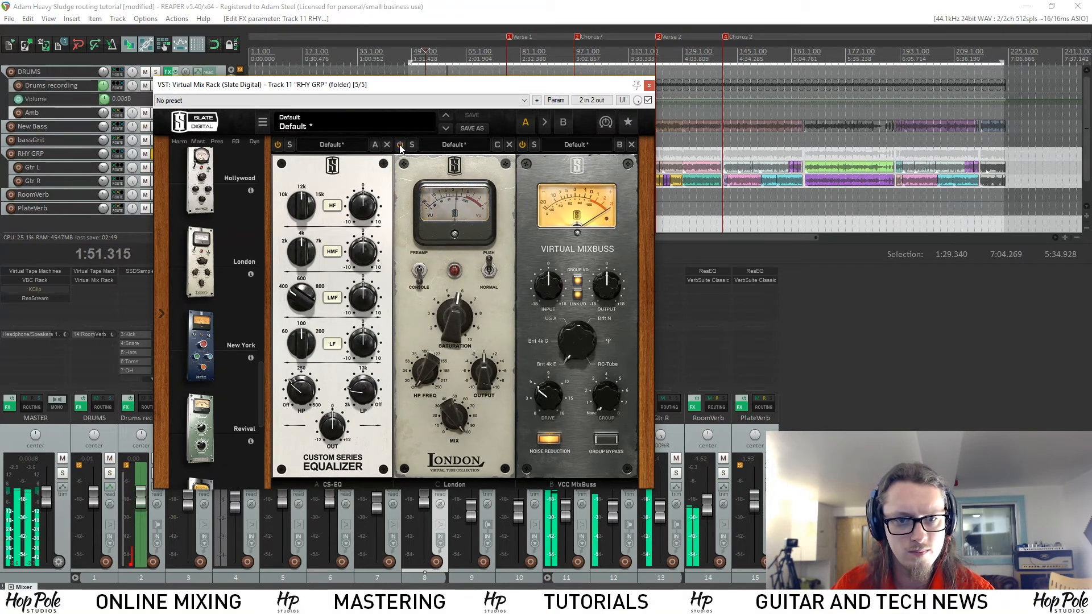
# Step: Insert a Hollywood module between London and Virtual Mixbuss on RHY GRP and set its saturation to 3.07
pyautogui.moveTo(204, 208); pyautogui.dragTo(558, 322)
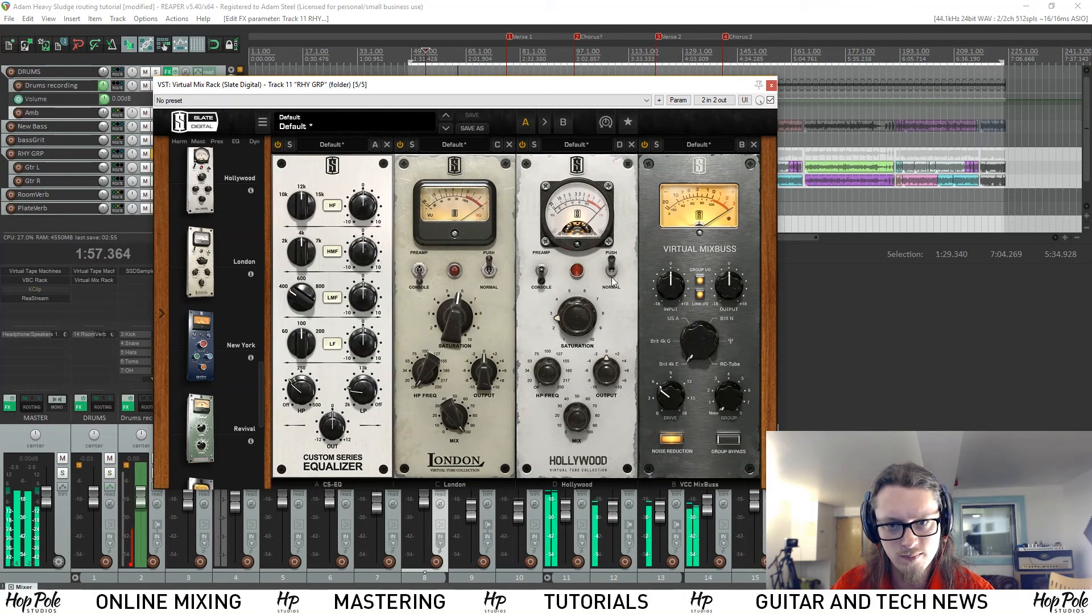
pyautogui.moveTo(580, 316); pyautogui.dragTo(585, 306)
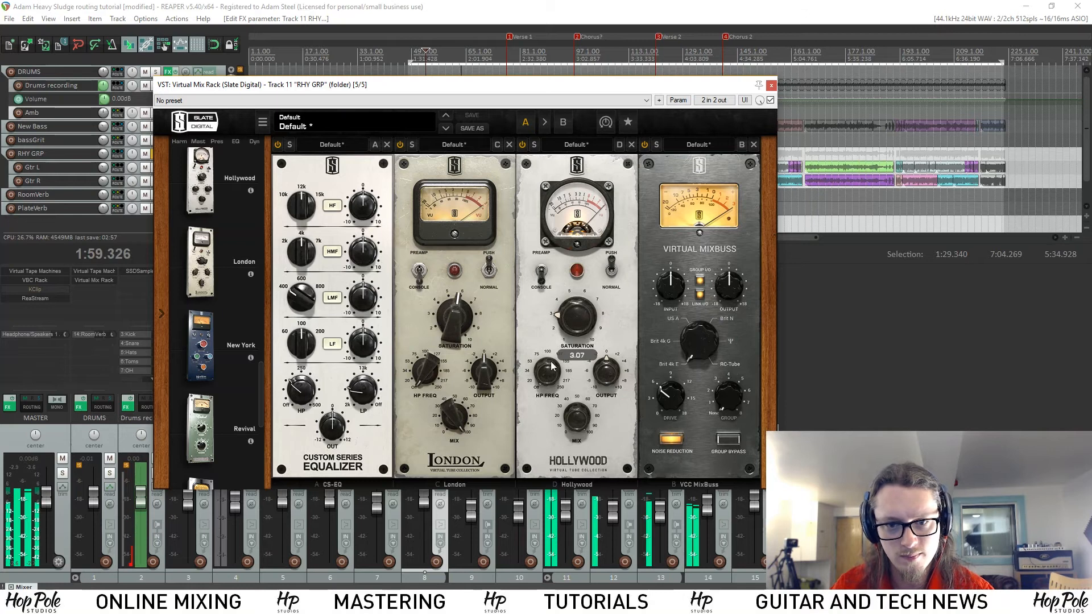
# Step: Compare the soloed guitars with the London and Hollywood modules bypassed and active, then close the rack and unsolo RHY GRP
pyautogui.click(521, 145)
pyautogui.click(400, 145)
pyautogui.click(401, 145)
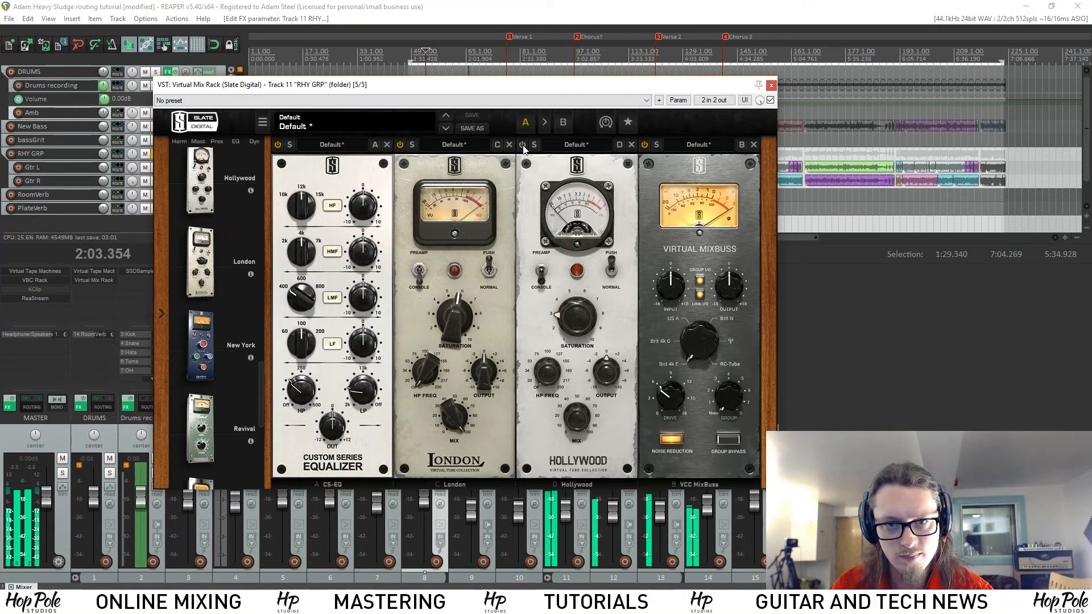
pyautogui.click(521, 145)
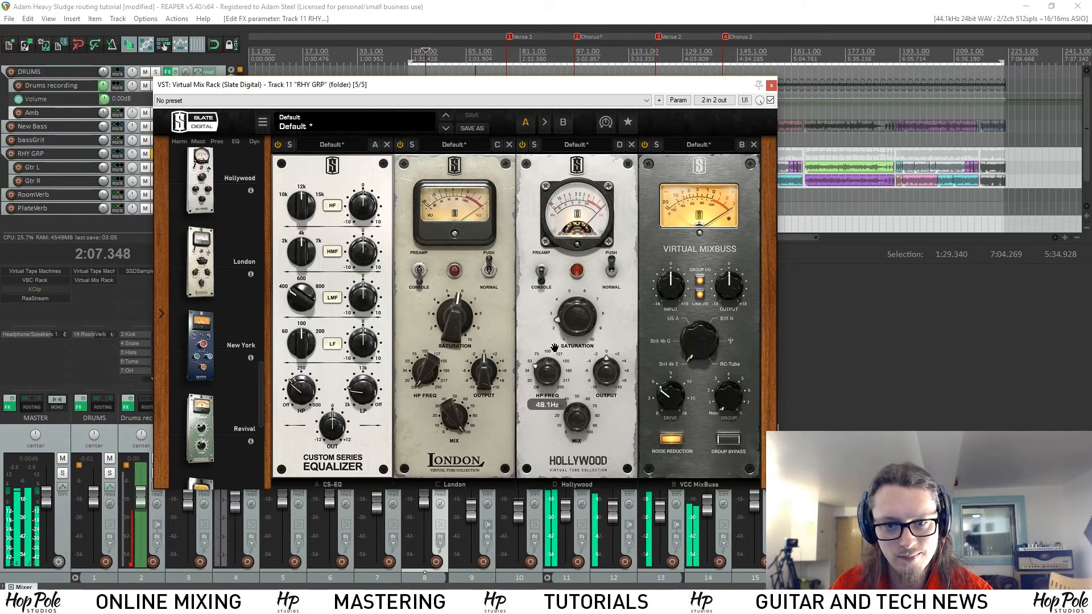
pyautogui.click(771, 86)
pyautogui.click(581, 473)
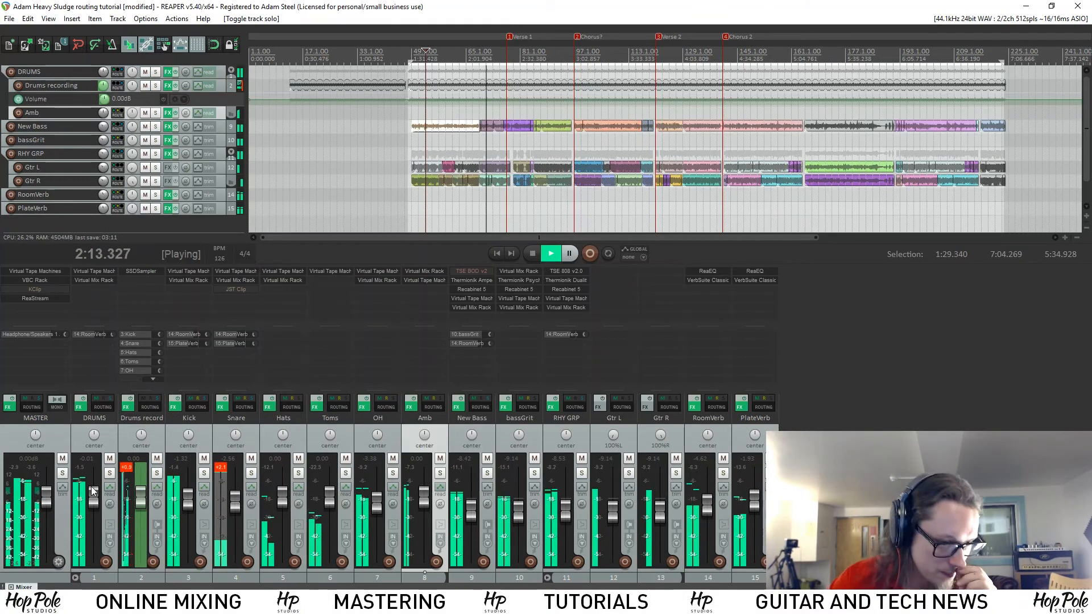
# Step: Reopen the RHY GRP Virtual Mix Rack, set CS-EQ's HF gain to 2.98 and move CS-EQ between Hollywood and Virtual Mixbuss
pyautogui.click(557, 306)
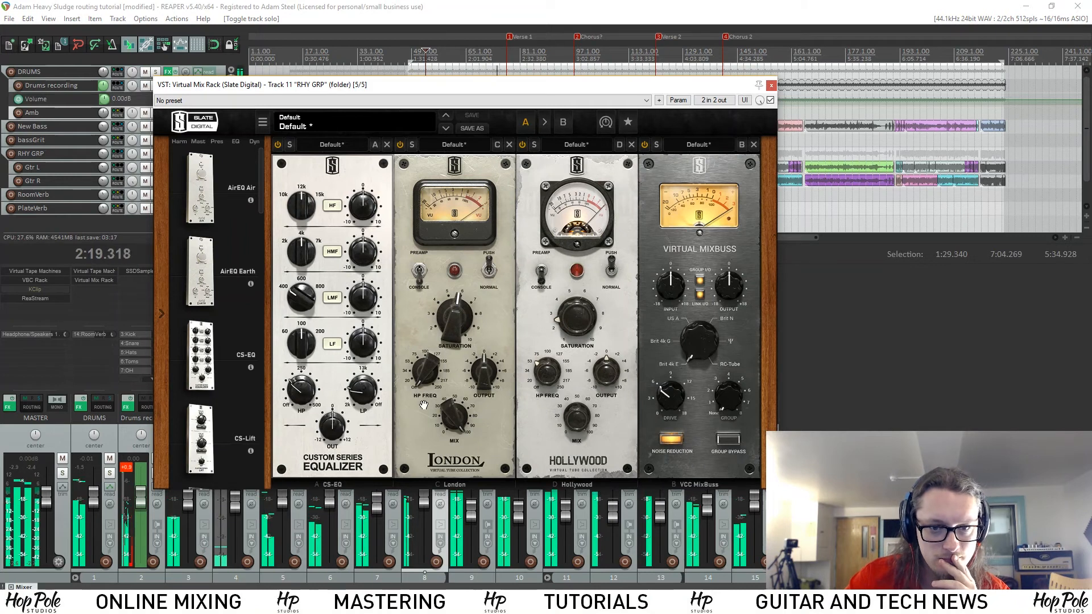
pyautogui.moveTo(549, 377); pyautogui.dragTo(553, 361)
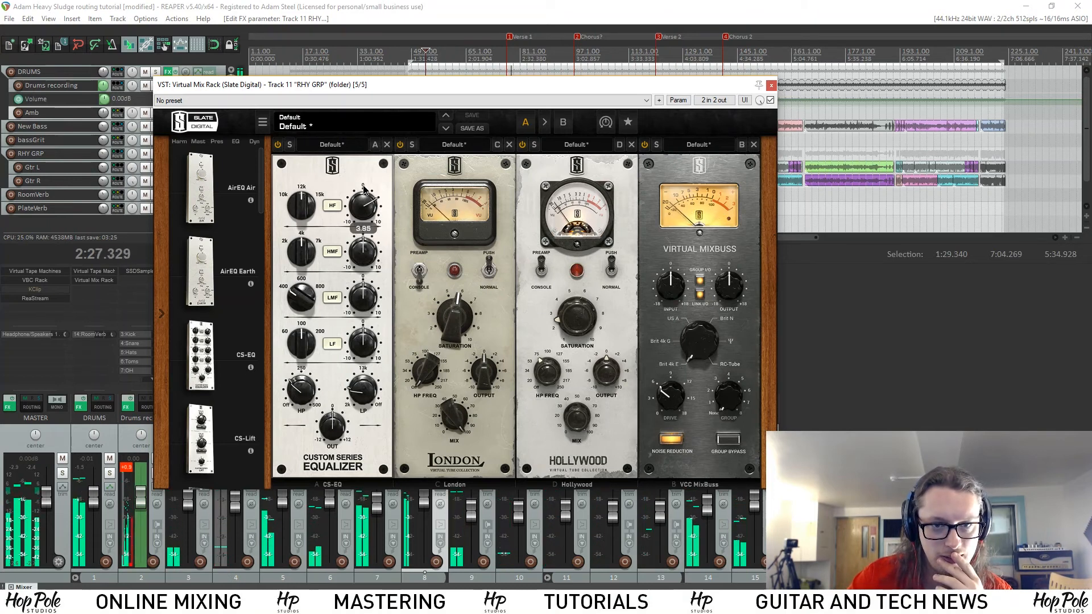
pyautogui.moveTo(359, 213); pyautogui.dragTo(366, 195)
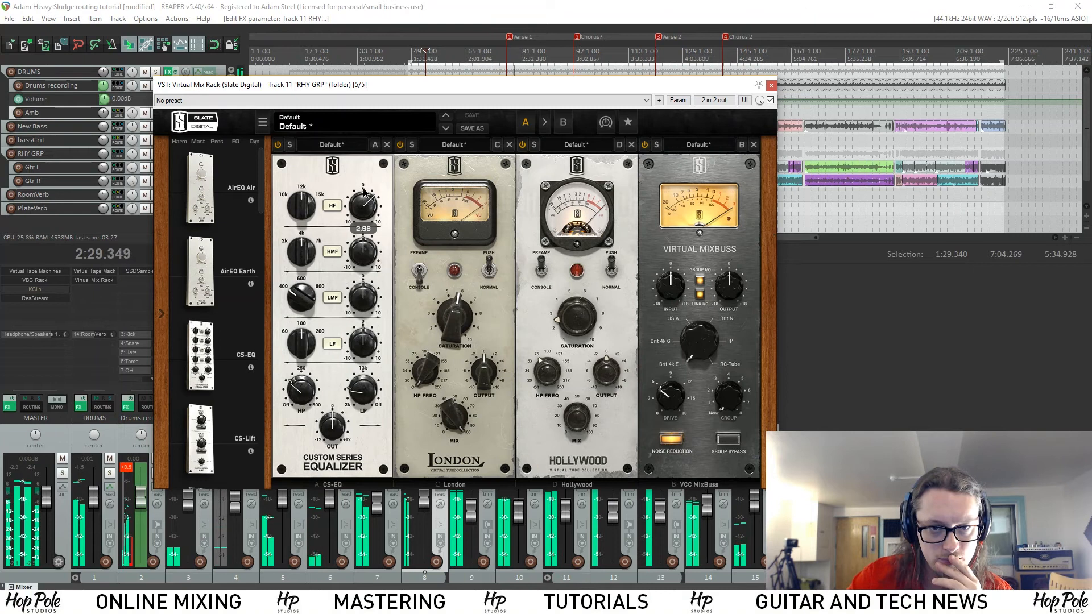
pyautogui.moveTo(364, 193); pyautogui.dragTo(607, 206)
pyautogui.moveTo(607, 207)
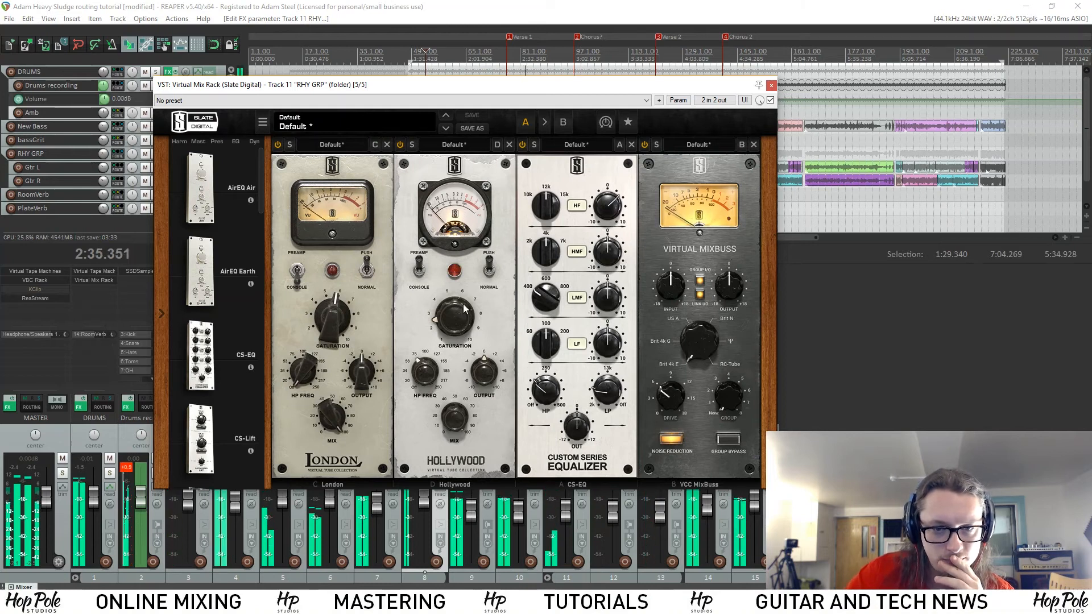
# Step: Set the London module's saturation to 4.16 on RHY GRP, and close the rack window
pyautogui.moveTo(465, 324)
pyautogui.moveTo(333, 309); pyautogui.dragTo(346, 343)
pyautogui.click(422, 269)
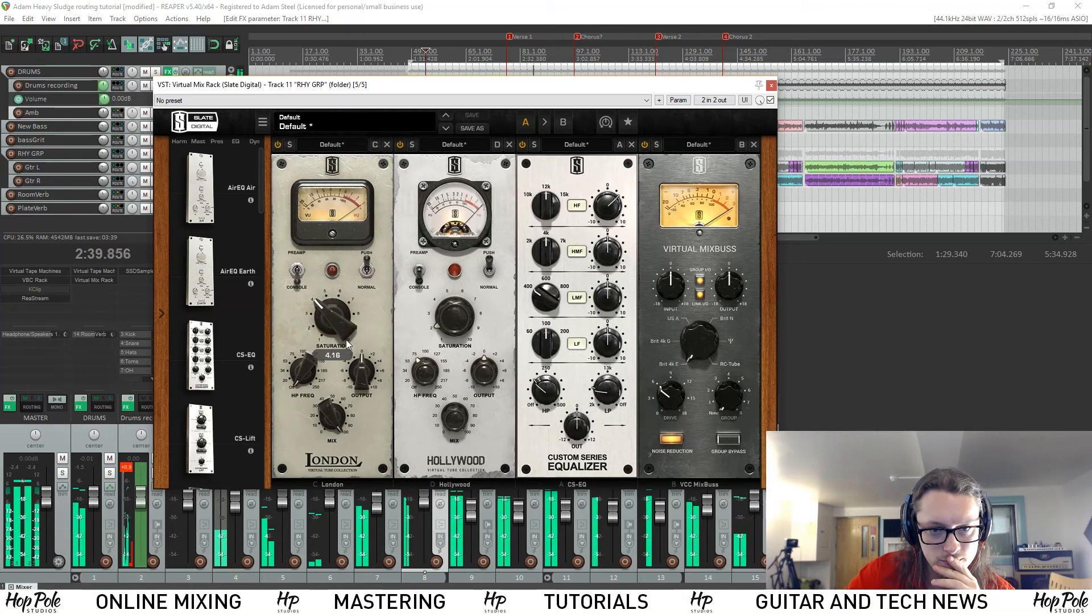
pyautogui.click(772, 85)
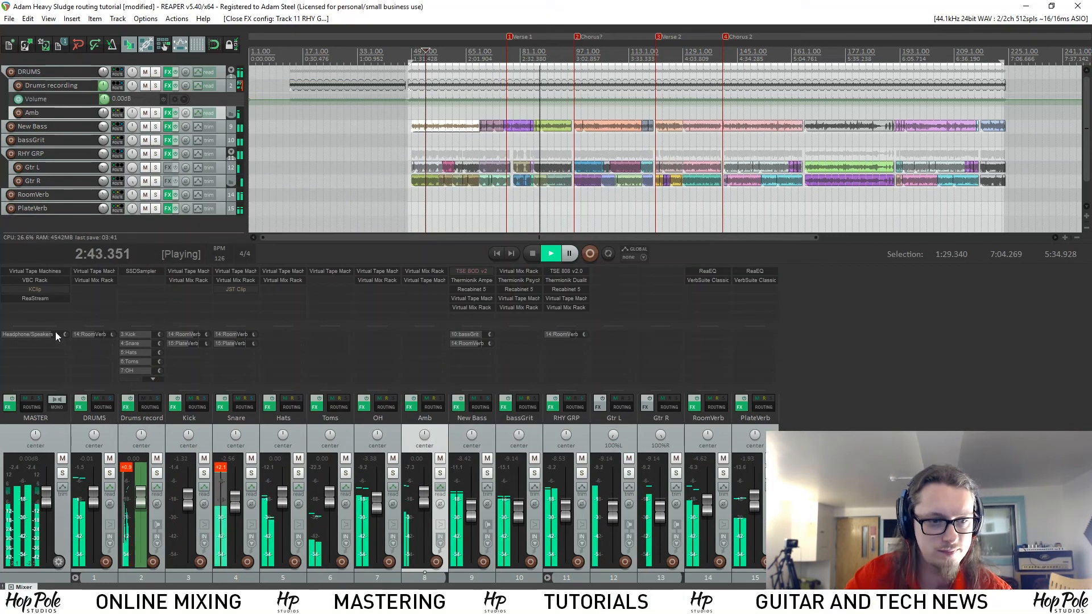
# Step: Stop playback and insert a Virtual Mix Rack on the master track ahead of ReaStream, moving its window clear of the effects list
pyautogui.press('space')
pyautogui.doubleClick(36, 312)
pyautogui.write('mix')
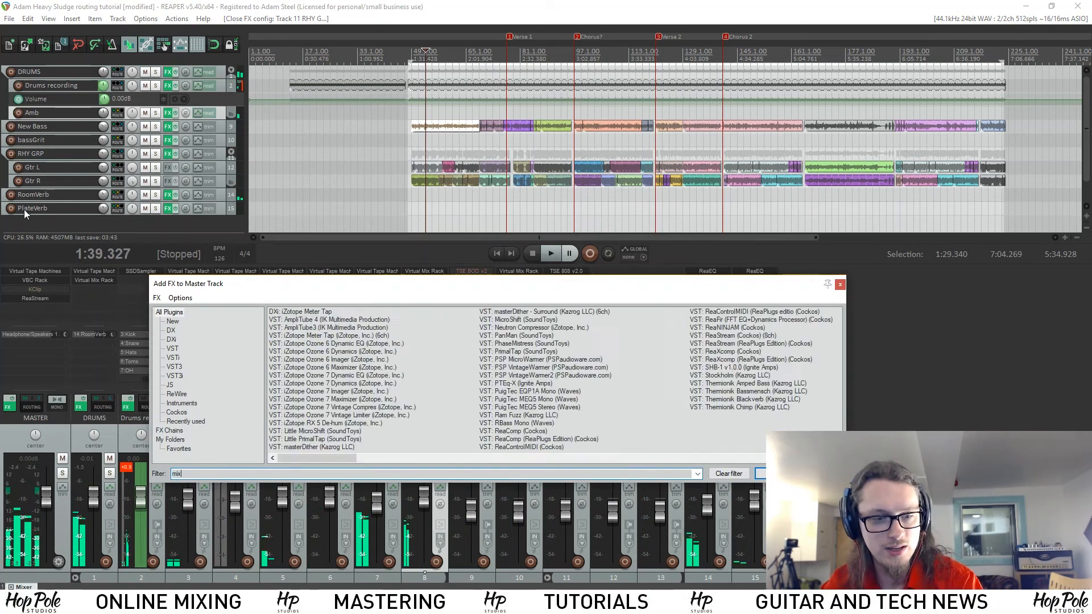
pyautogui.doubleClick(299, 312)
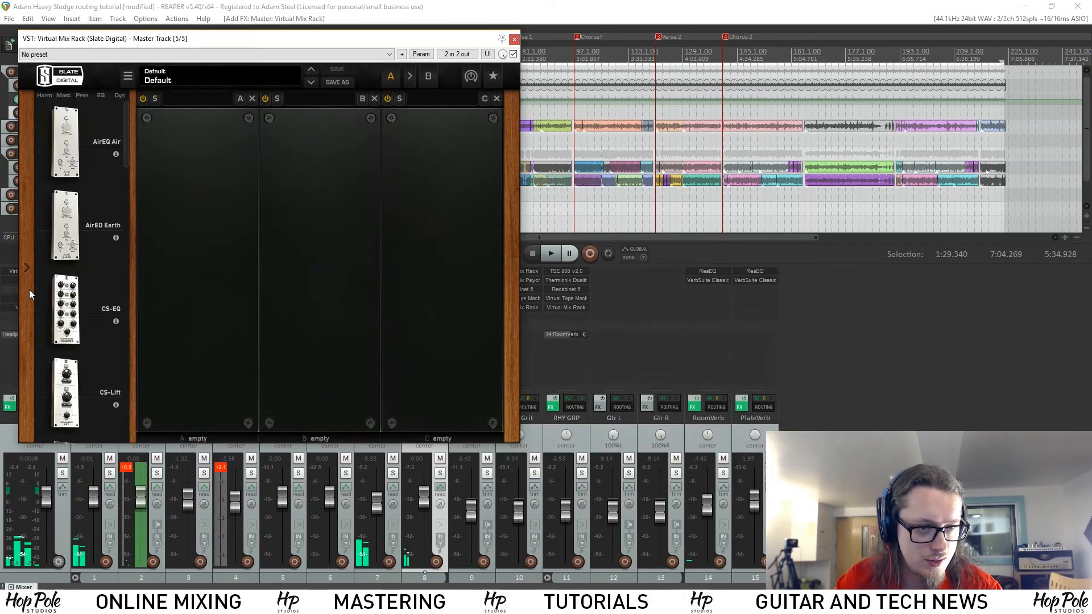
pyautogui.click(12, 306)
pyautogui.moveTo(171, 44); pyautogui.dragTo(543, 115)
# Step: Load New York, Hollywood and London modules in that order into the master track's rack and adjust their saturation
pyautogui.scroll(-3, 477, 337)
pyautogui.scroll(-5, 478, 336)
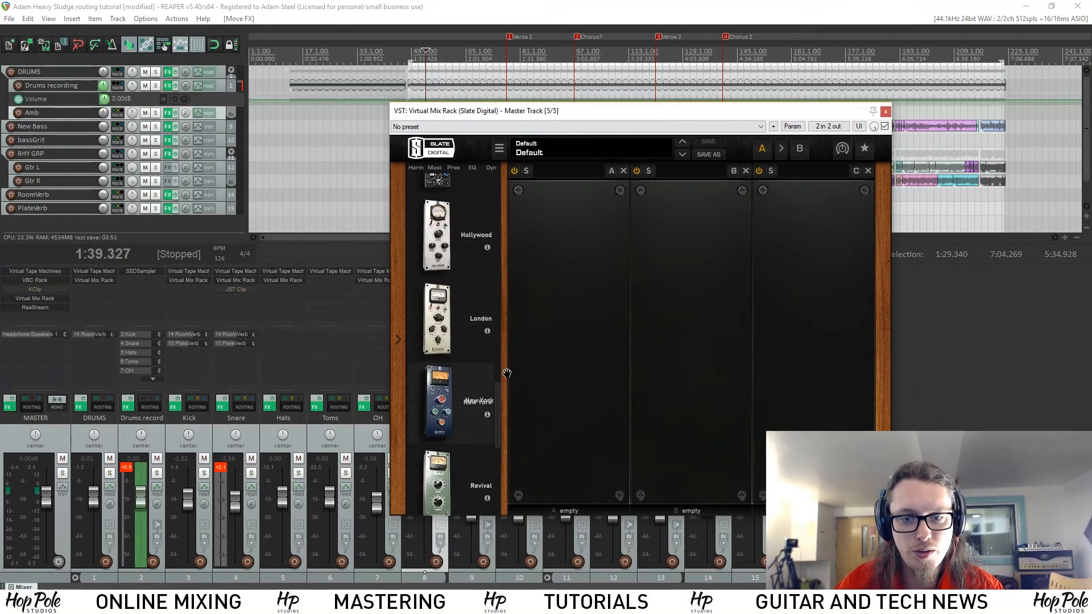
pyautogui.moveTo(506, 373); pyautogui.dragTo(528, 364)
pyautogui.doubleClick(437, 236)
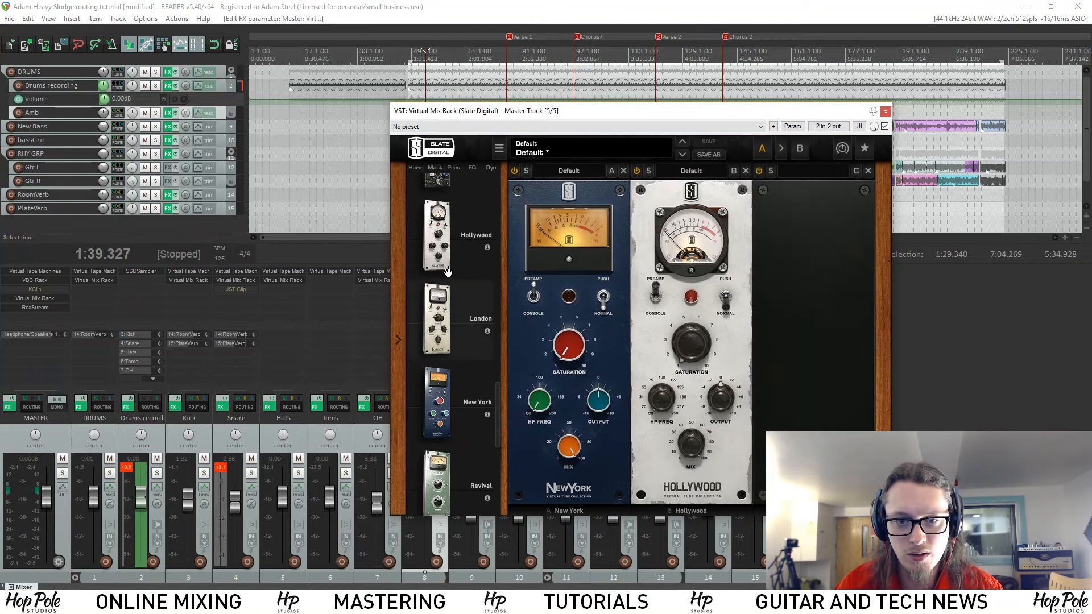
pyautogui.doubleClick(487, 319)
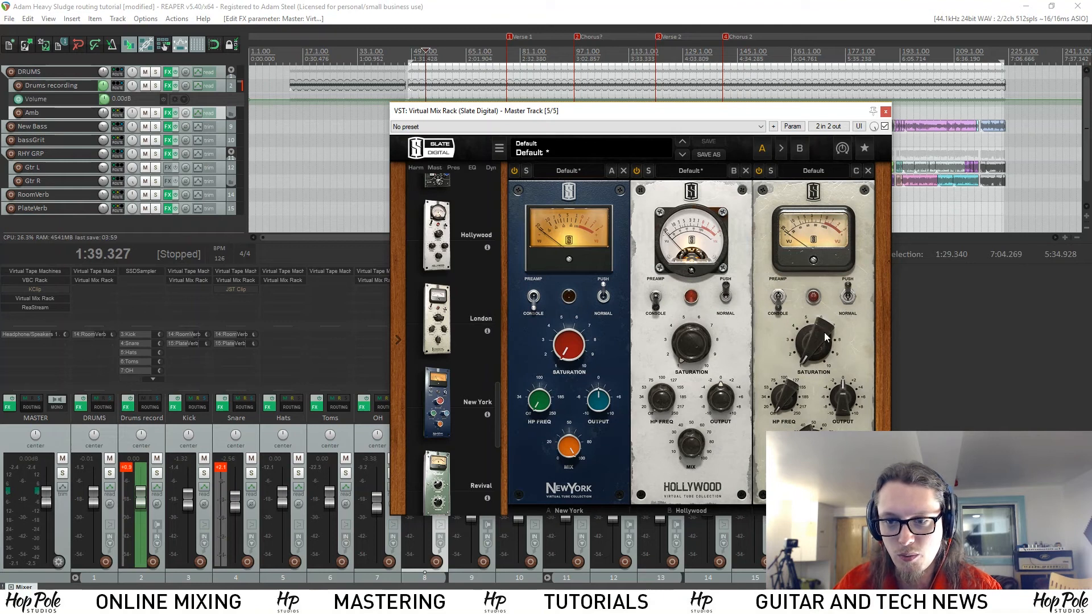
pyautogui.moveTo(826, 337); pyautogui.dragTo(819, 264)
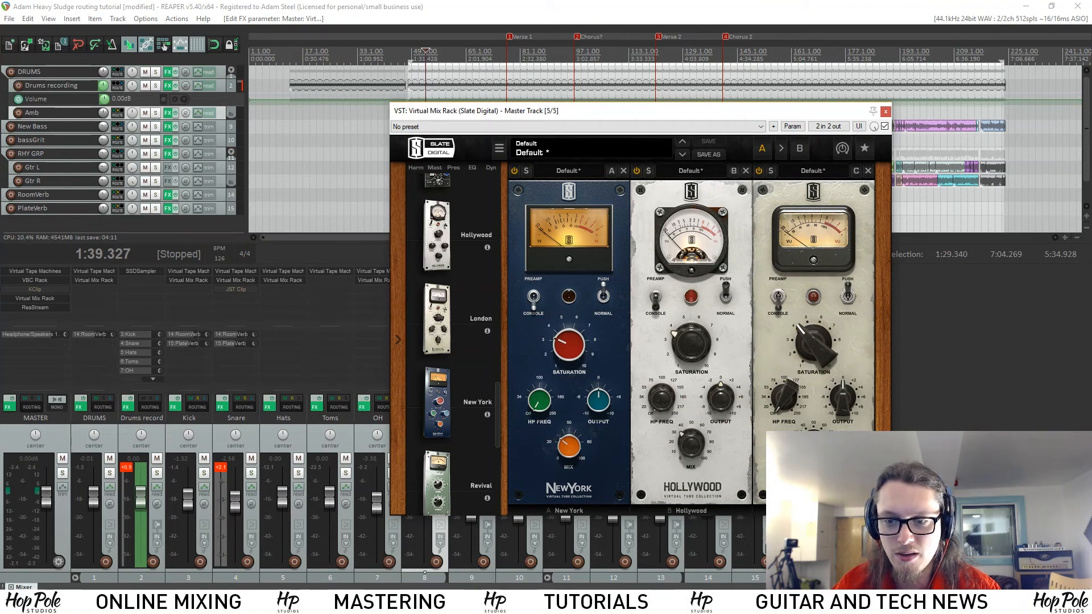
# Step: Play the full mix and compare it with the master track's Virtual Mix Rack bypassed and active, then stop playback
pyautogui.press('space')
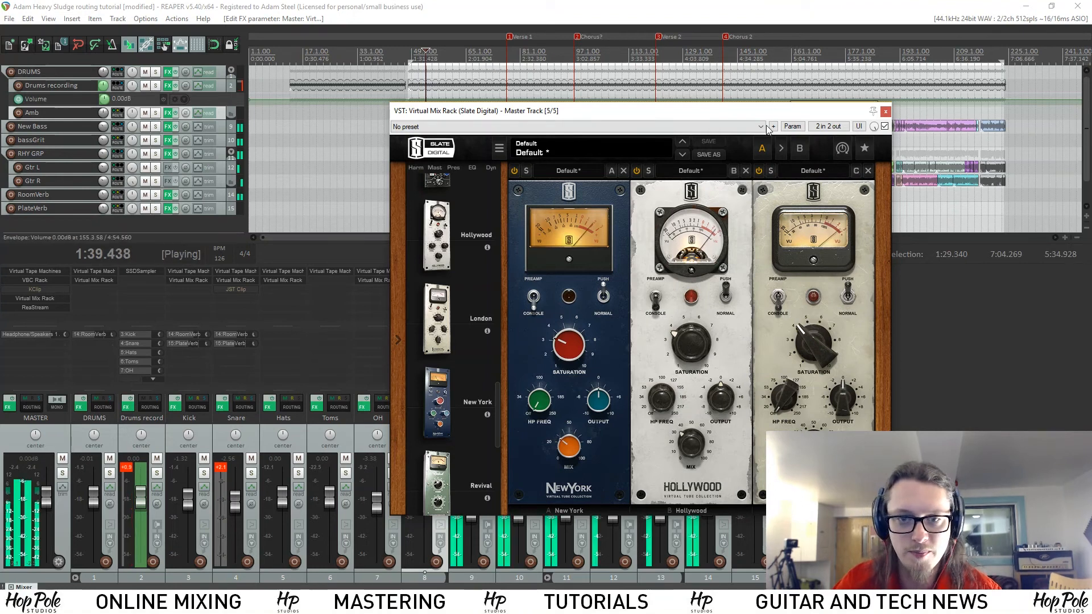
pyautogui.click(885, 126)
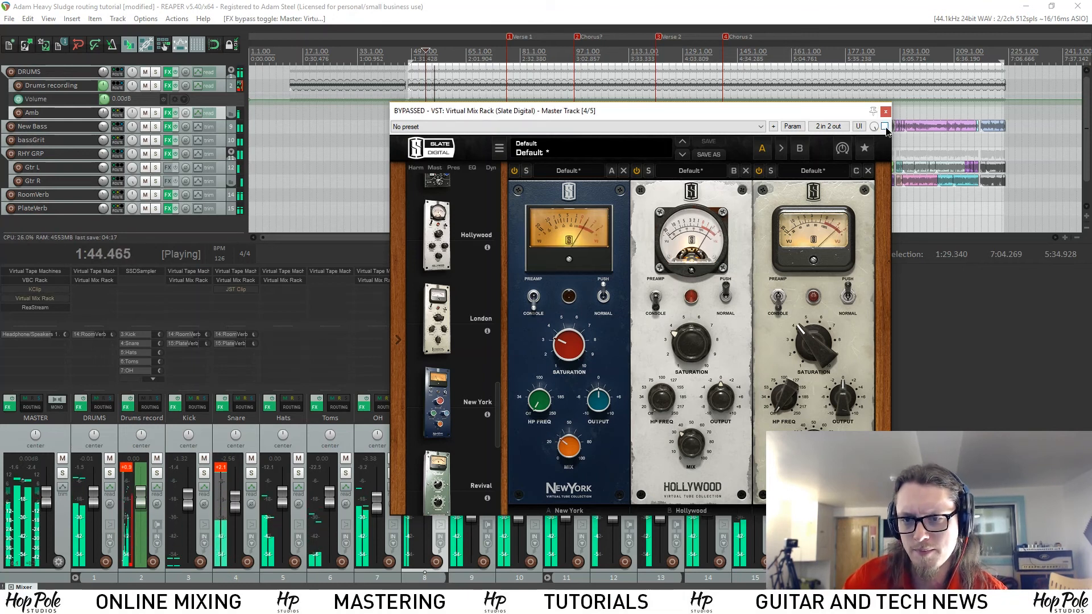
pyautogui.click(885, 126)
pyautogui.moveTo(824, 116); pyautogui.dragTo(838, 116)
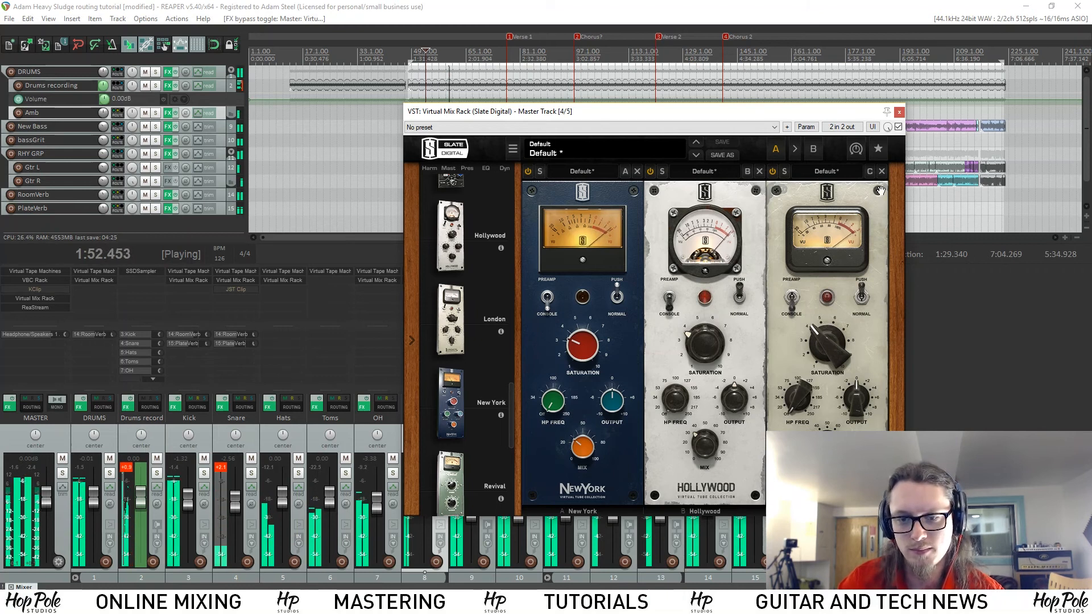
pyautogui.click(897, 126)
pyautogui.click(898, 127)
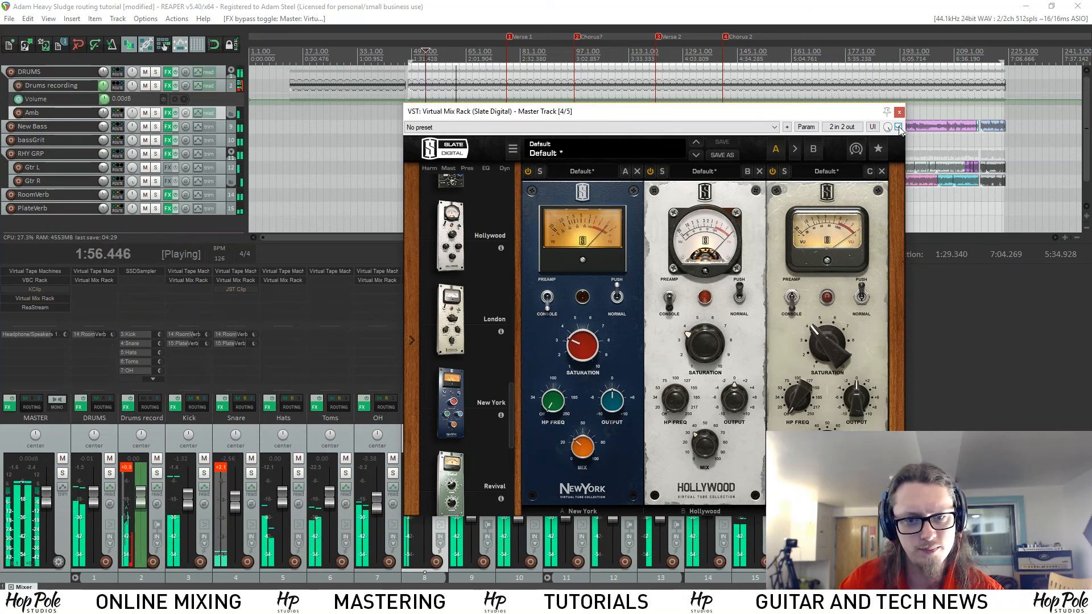
pyautogui.moveTo(649, 112); pyautogui.dragTo(592, 109)
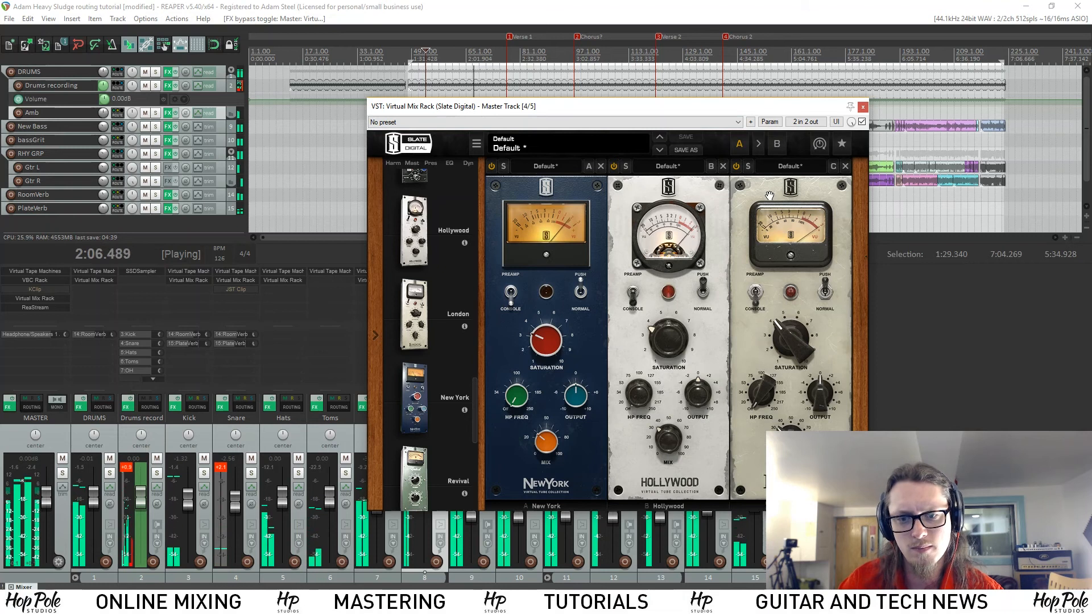
pyautogui.click(862, 121)
pyautogui.click(862, 122)
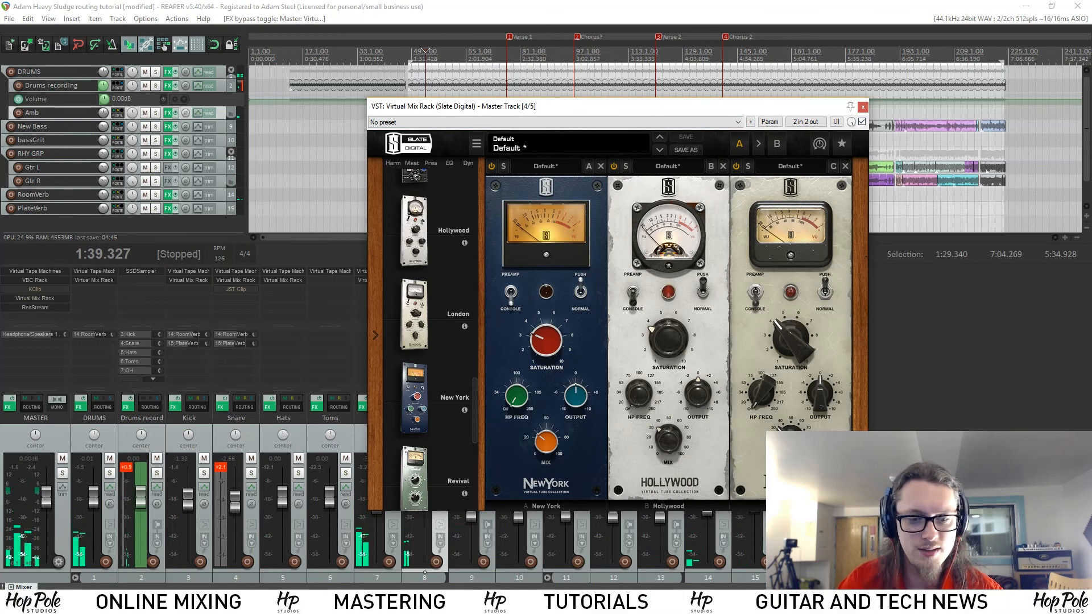
pyautogui.moveTo(349, 602)
pyautogui.click(354, 560)
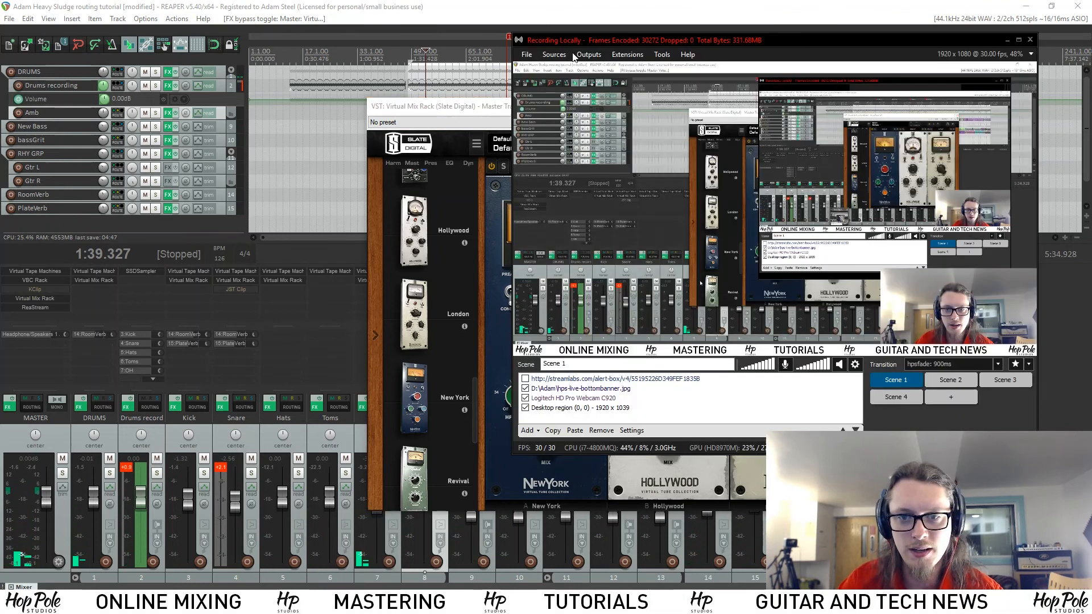